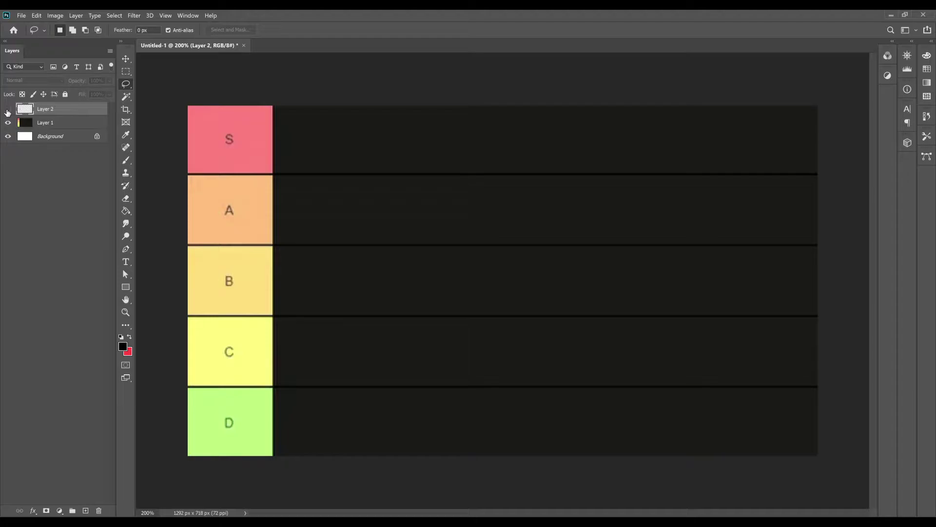
# Show Layer 2, and undo the earlier edits back to the blank white canvas
pyautogui.click(7, 109)
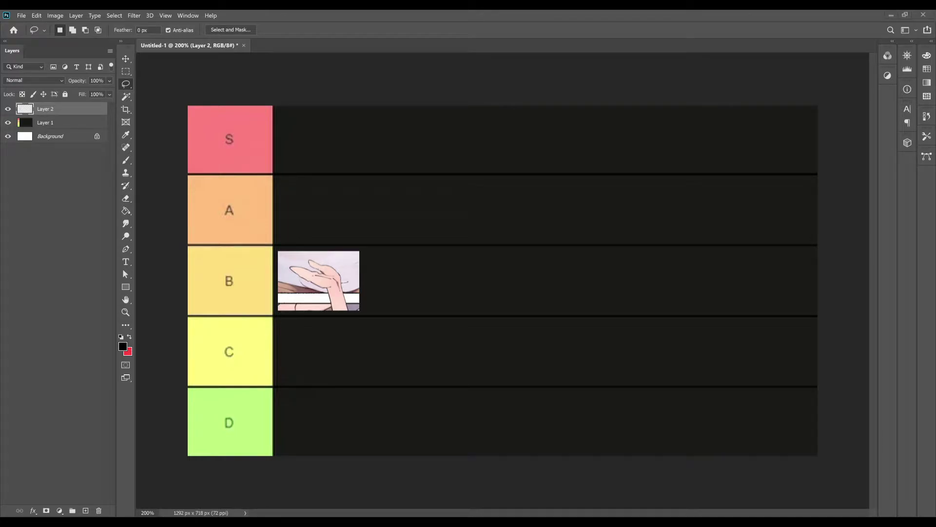
pyautogui.hotkey('ctrl', 'z')
pyautogui.hotkey('ctrl', 'z')
pyautogui.hotkey('ctrl', 'z')
pyautogui.hotkey('ctrl', 'z')
pyautogui.hotkey('ctrl', 'z')
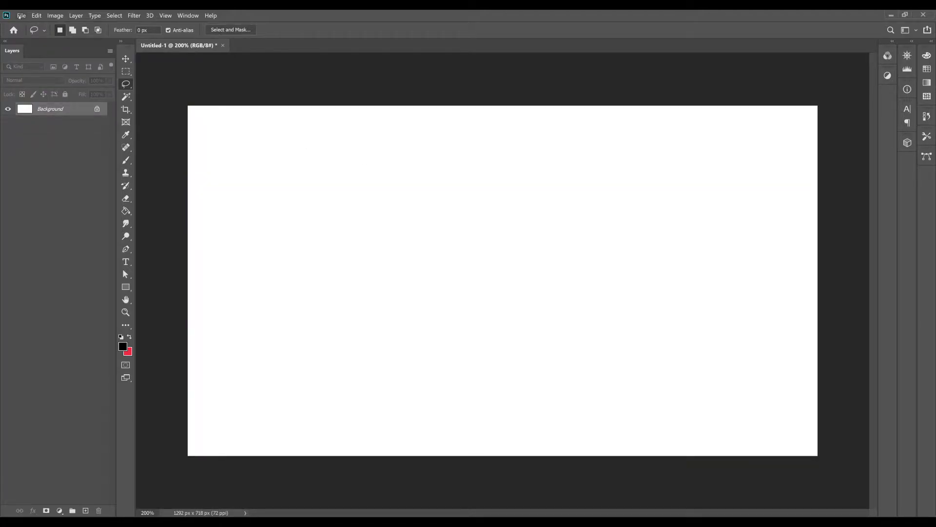
# Redo the edits that put the tier-list template and the pasted hand image on separate layers
pyautogui.hotkey('ctrl', 'shift', 'z')
pyautogui.hotkey('ctrl', 'shift', 'z')
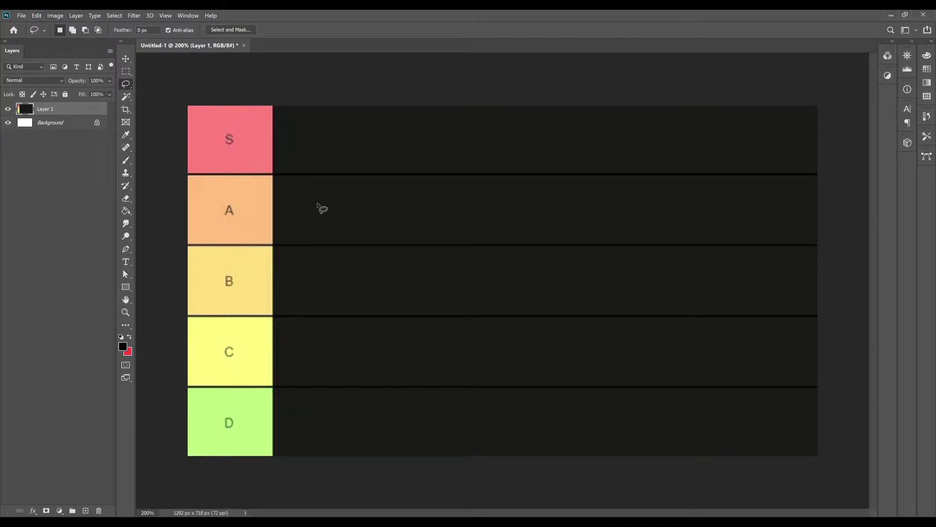
pyautogui.hotkey('ctrl', 'shift', 'z')
pyautogui.hotkey('ctrl', 'z')
pyautogui.hotkey('ctrl', 'shift', 'z')
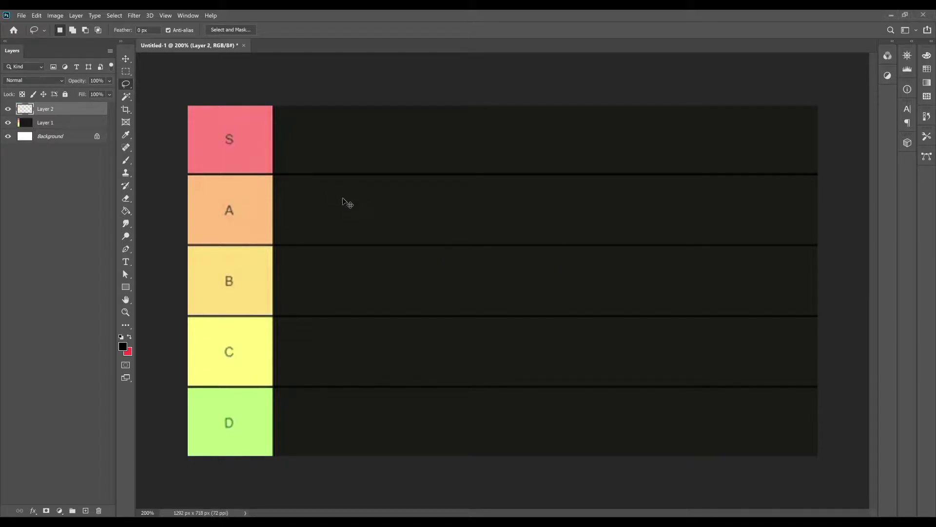
# Scale the pasted hand image to about 72% and place it at the start of the B row
pyautogui.hotkey('ctrl', 't')
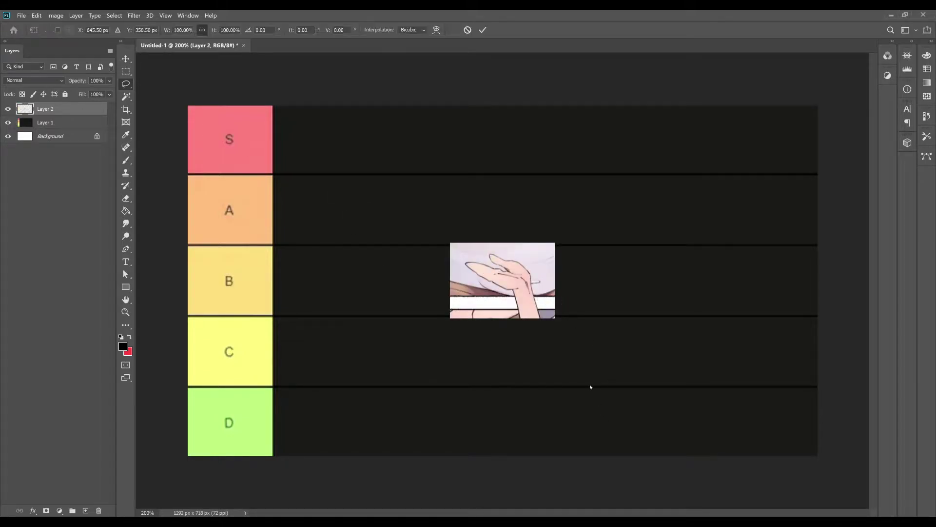
pyautogui.moveTo(555, 318); pyautogui.dragTo(317, 286)
pyautogui.press('Return')
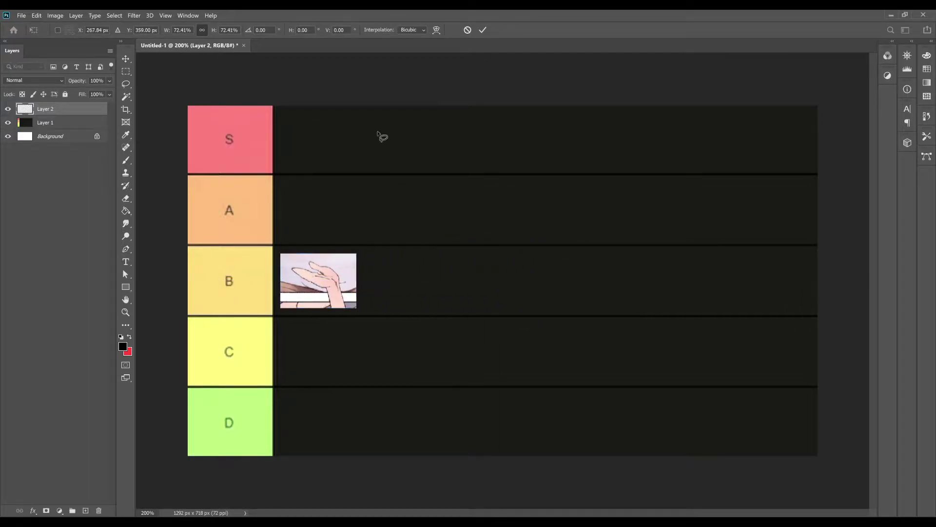
pyautogui.press('l')
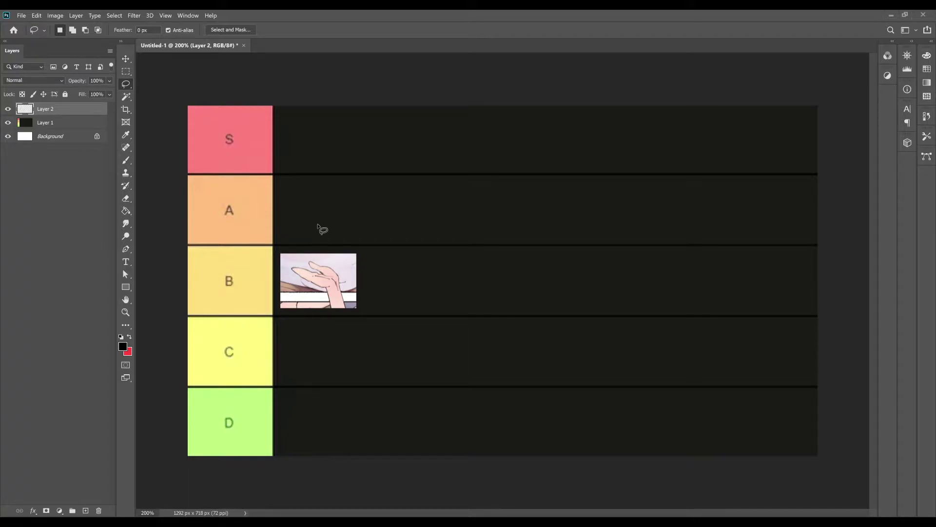
# Paste the arm image as a new layer and move it to the start of the S row
pyautogui.hotkey('ctrl', 'v')
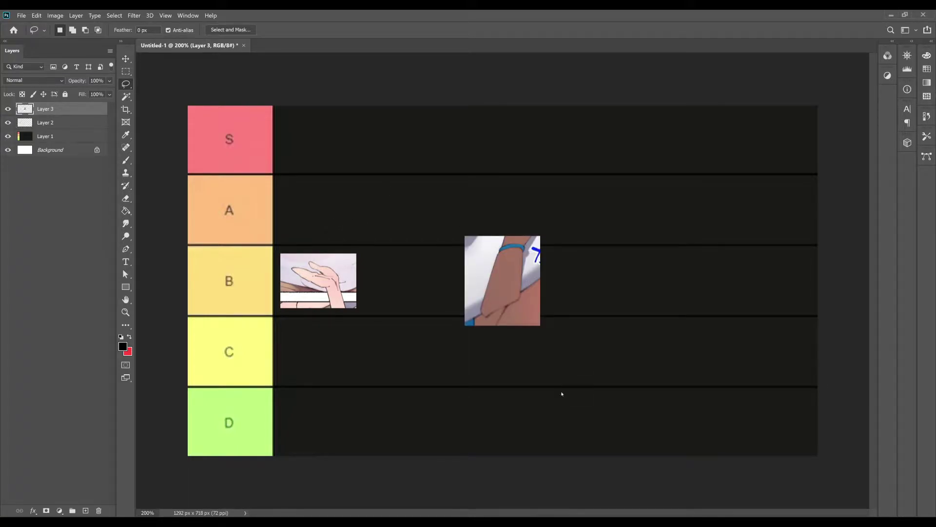
pyautogui.hotkey('ctrl', 't')
pyautogui.moveTo(497, 285); pyautogui.dragTo(313, 162)
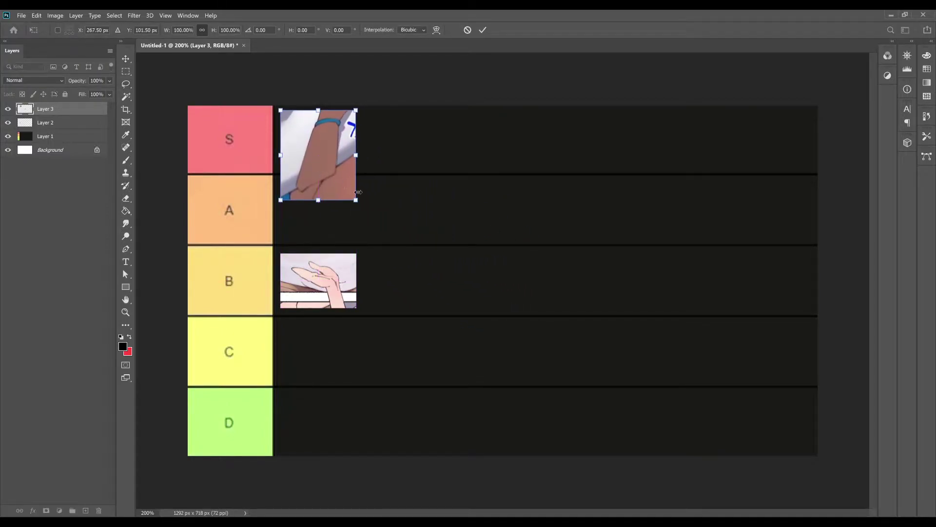
# Enlarge the arm image to about 243% and position it beside the tier labels
pyautogui.moveTo(357, 201); pyautogui.dragTo(467, 328)
pyautogui.moveTo(404, 226); pyautogui.dragTo(533, 342)
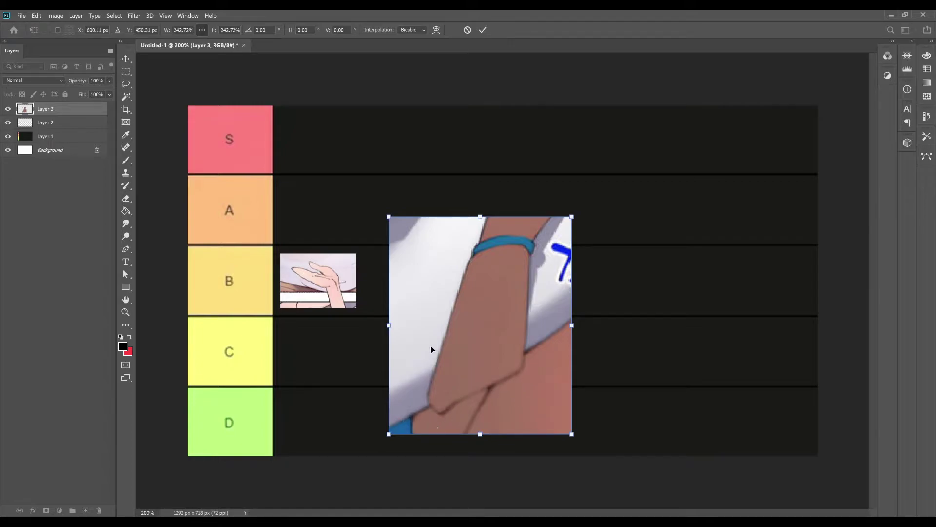
pyautogui.moveTo(539, 402); pyautogui.dragTo(417, 292)
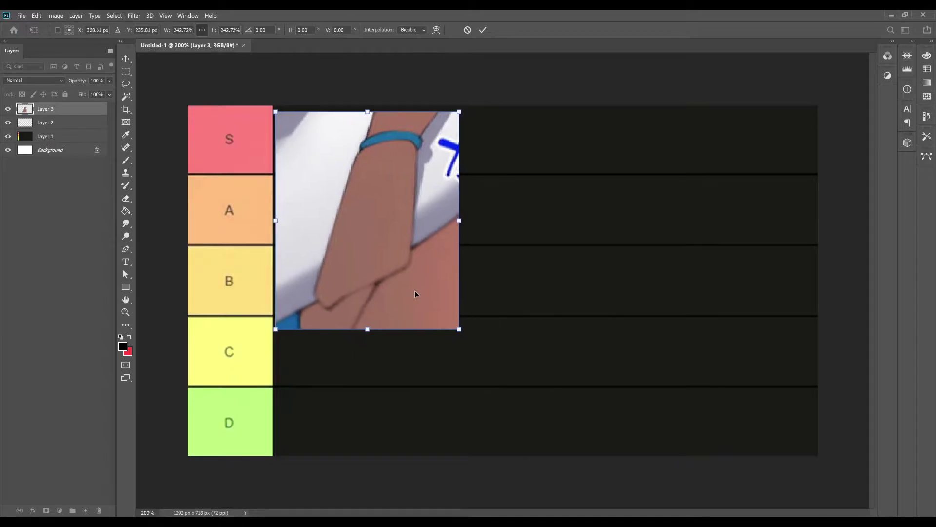
pyautogui.press('Up')
pyautogui.press('Up')
# Shrink the arm image so it fits within the height of the S row
pyautogui.moveTo(463, 329)
pyautogui.mouseDown()
pyautogui.moveTo(414, 239)
pyautogui.moveTo(345, 147)
pyautogui.mouseUp()
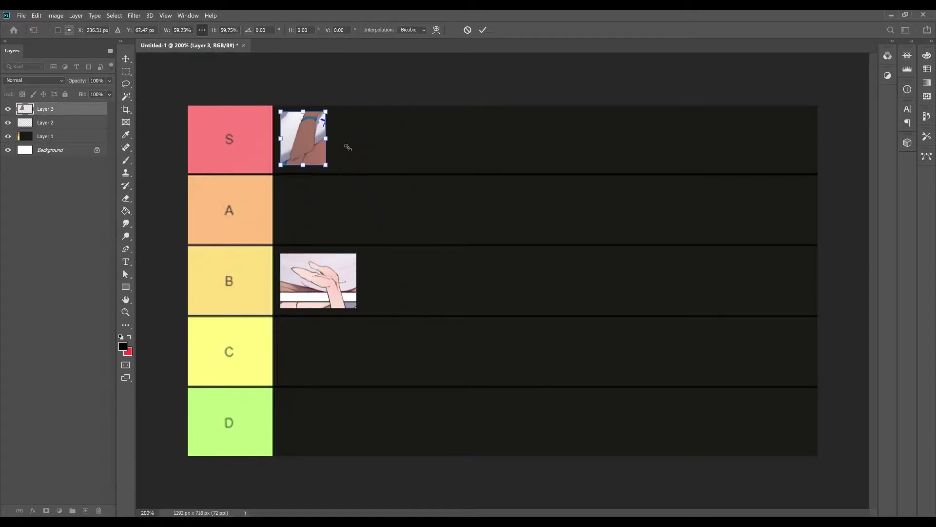
pyautogui.press('Return')
pyautogui.press('l')
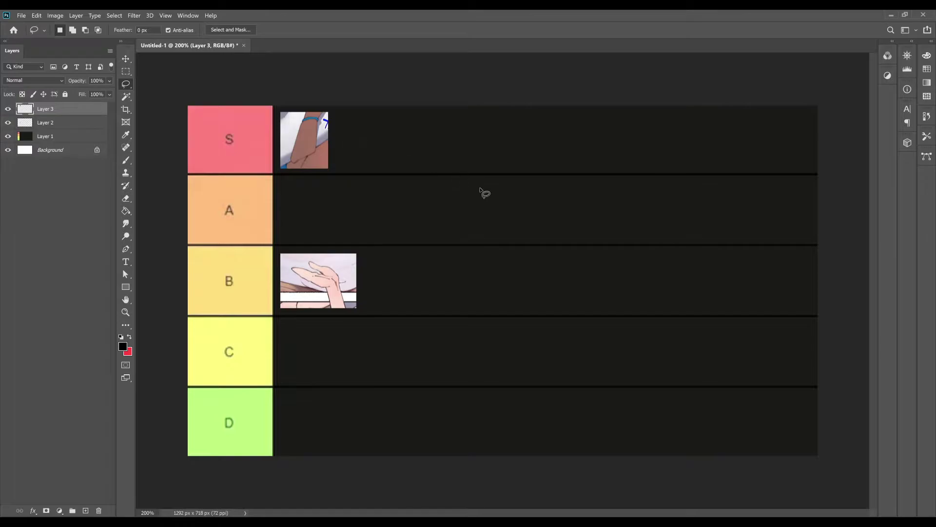
# Paste the hand image with the blue background as a new layer and enlarge it to about 341%
pyautogui.hotkey('ctrl', 'v')
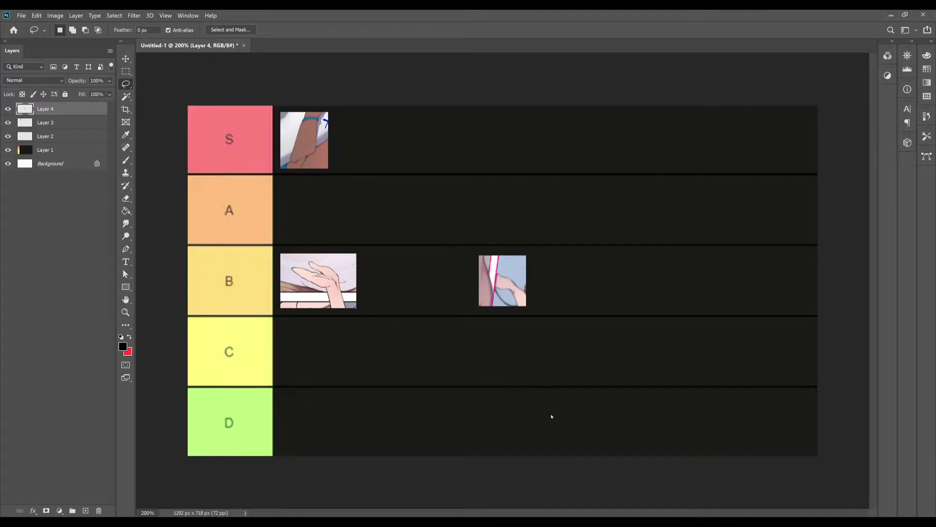
pyautogui.hotkey('ctrl', 't')
pyautogui.moveTo(526, 306); pyautogui.dragTo(641, 428)
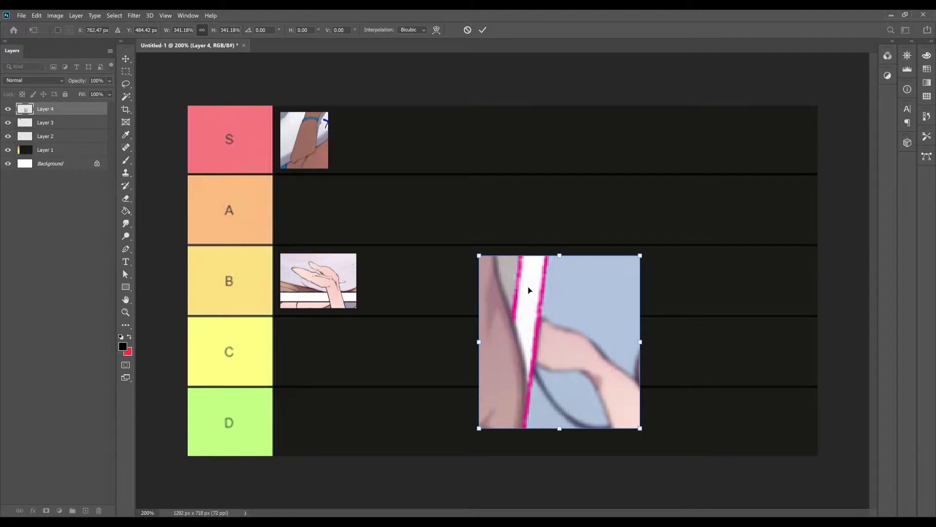
# Scale the blue-background hand image to about 112% and place it at the start of the A row
pyautogui.moveTo(573, 367); pyautogui.dragTo(468, 291)
pyautogui.moveTo(536, 353); pyautogui.dragTo(433, 238)
pyautogui.moveTo(402, 210); pyautogui.dragTo(311, 207)
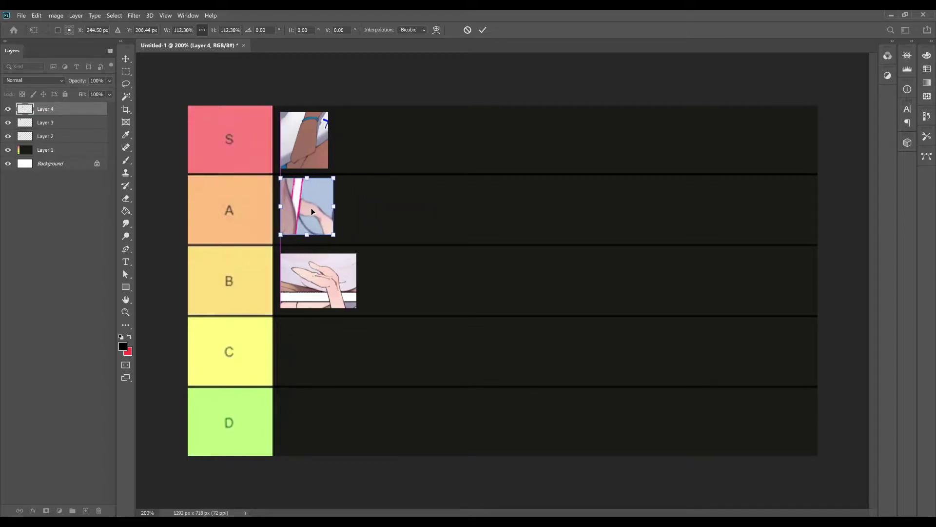
pyautogui.press('Return')
pyautogui.press('l')
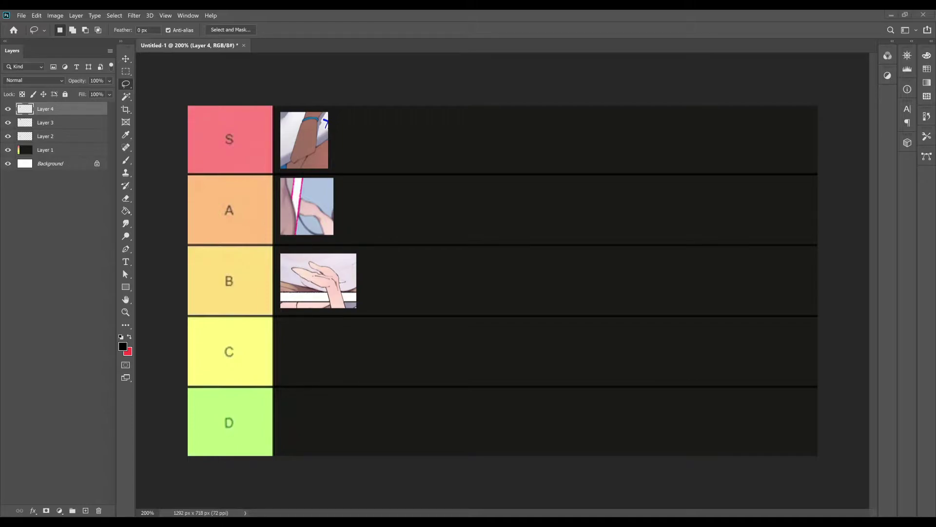
# Paste the manga panel as a new layer and resize it beside the first S-row image, aligned with that image's upper edge
pyautogui.hotkey('ctrl', 'v')
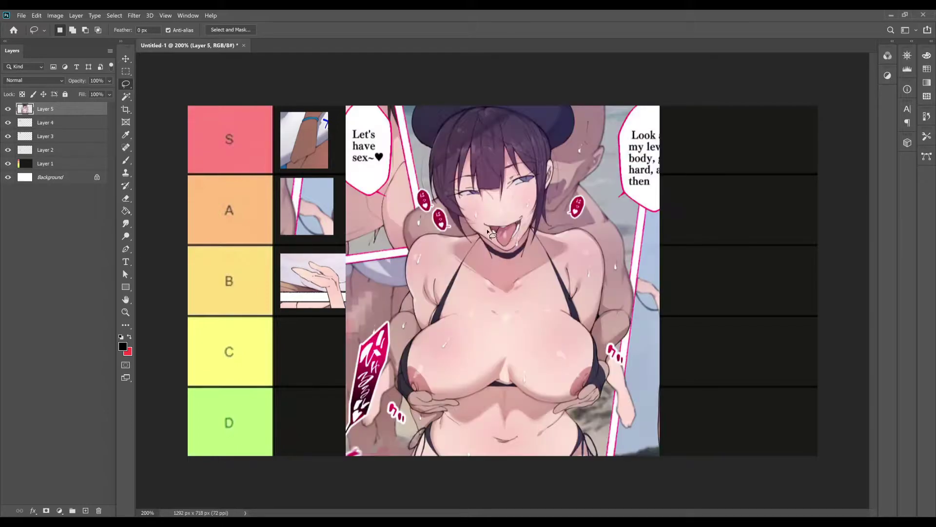
pyautogui.hotkey('ctrl', 't')
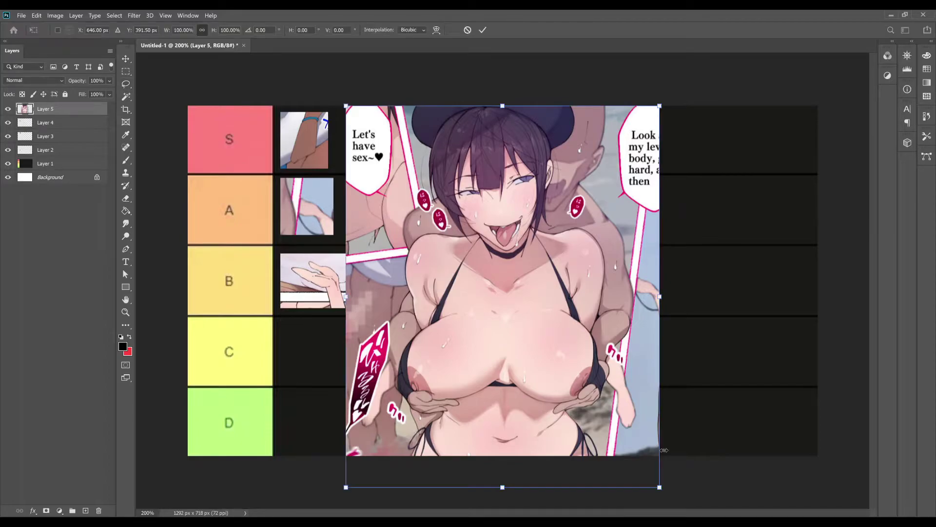
pyautogui.moveTo(652, 479); pyautogui.dragTo(511, 399)
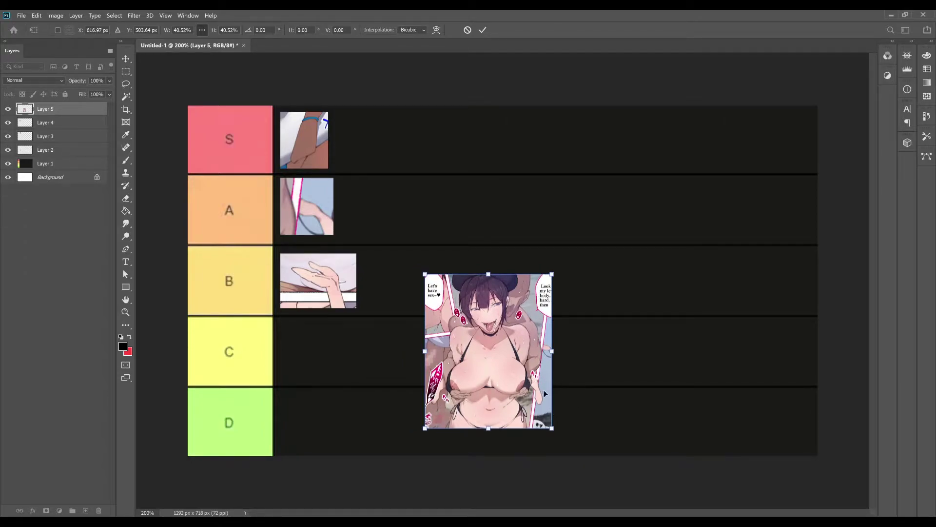
pyautogui.moveTo(514, 394); pyautogui.dragTo(424, 232)
pyautogui.moveTo(458, 266); pyautogui.dragTo(644, 370)
pyautogui.press('Return')
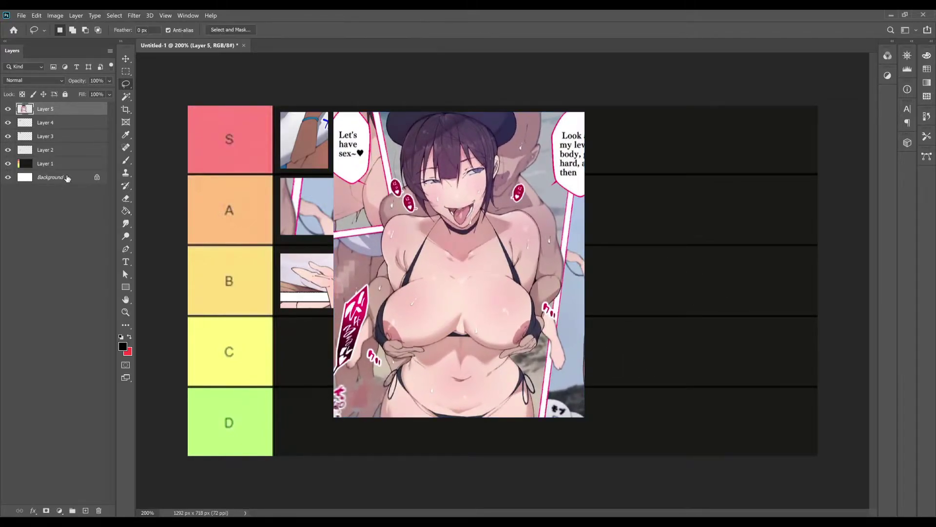
# Paint two small black brush marks over the manga panel to censor the exposed areas
pyautogui.click(126, 160)
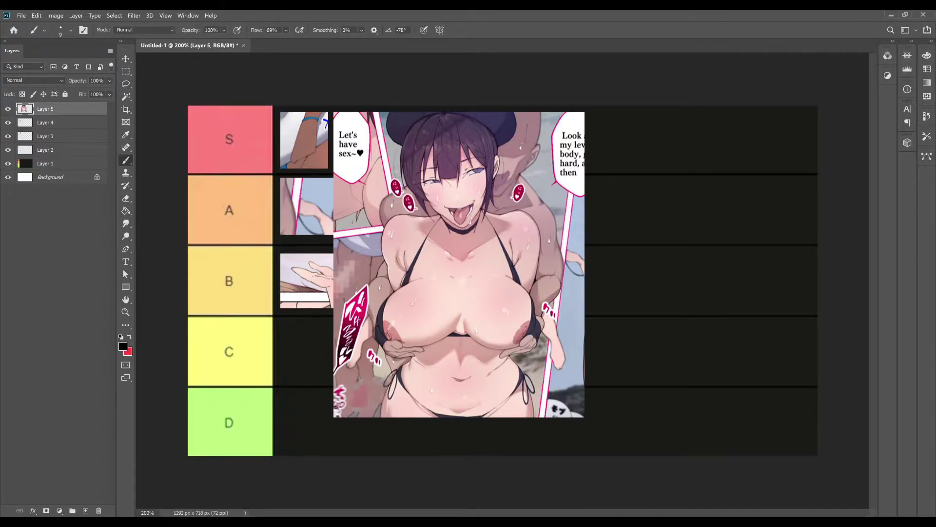
pyautogui.click(388, 336)
pyautogui.moveTo(524, 335)
pyautogui.mouseDown()
pyautogui.moveTo(530, 332)
pyautogui.moveTo(522, 324)
pyautogui.mouseUp()
# Scale the manga panel to about 18% so it fits as the second item in the S row
pyautogui.click(126, 71)
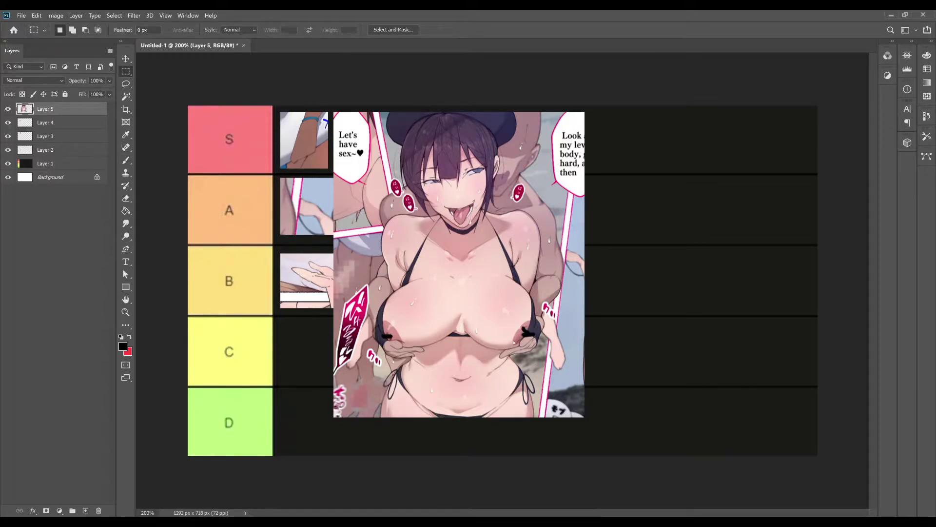
pyautogui.hotkey('ctrl', 't')
pyautogui.moveTo(584, 417); pyautogui.dragTo(397, 156)
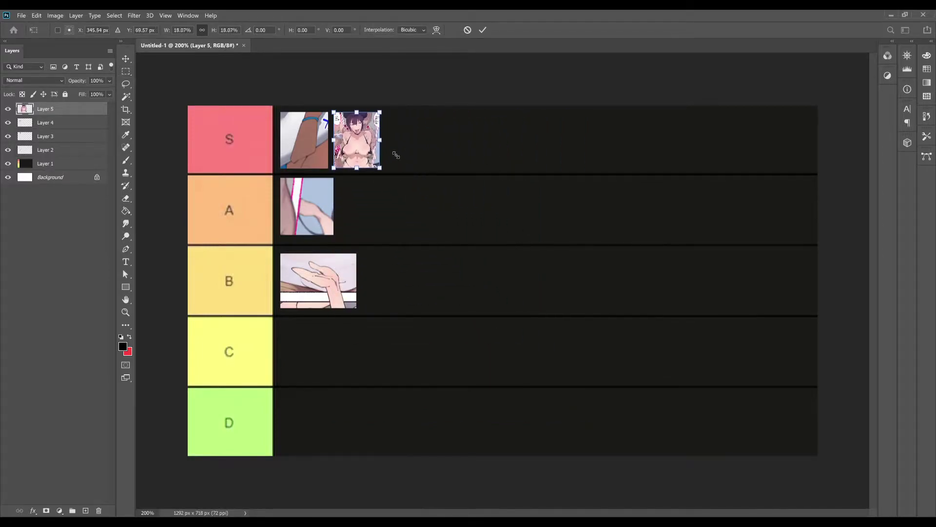
pyautogui.press('Return')
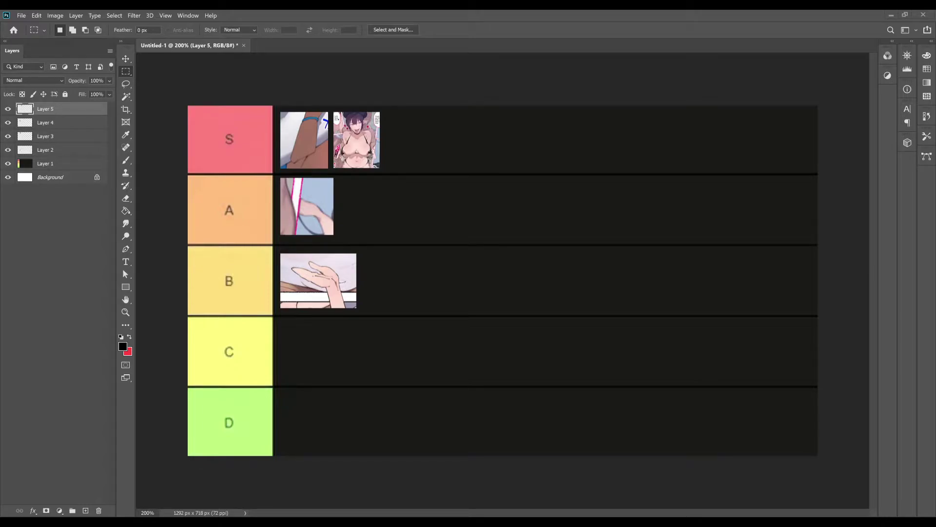
# Paste the next arm image, scale it to about 73%, and place it second in the A row
pyautogui.hotkey('ctrl', 'v')
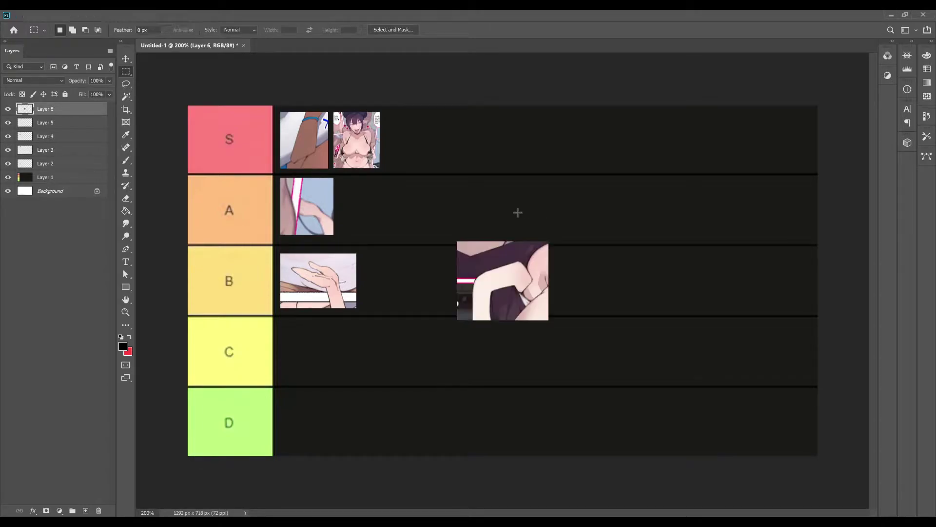
pyautogui.hotkey('ctrl', 't')
pyautogui.moveTo(498, 278); pyautogui.dragTo(381, 216)
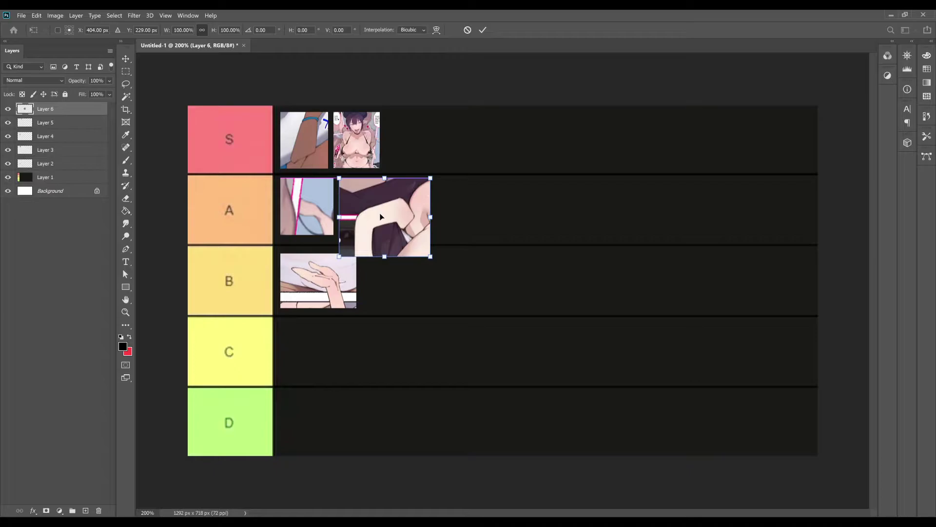
pyautogui.moveTo(430, 256); pyautogui.dragTo(389, 220)
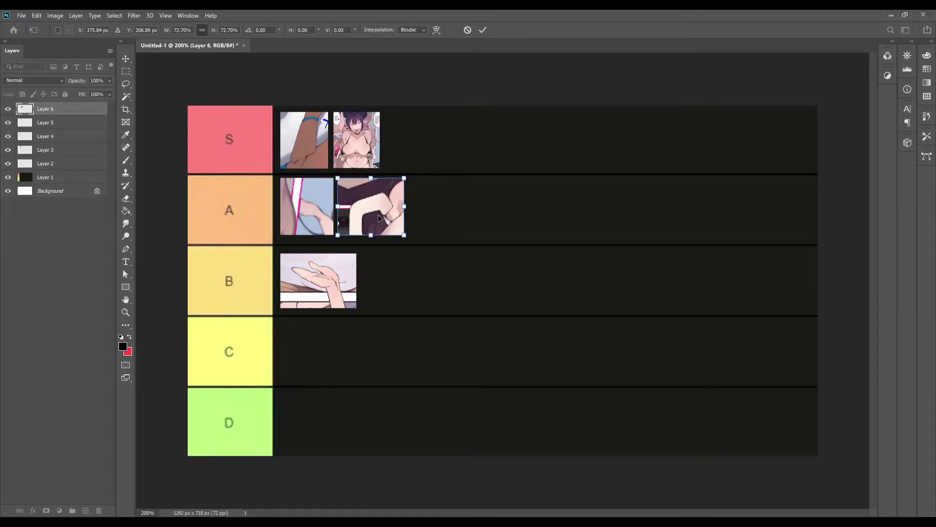
# Move the newest arm image into the open area between the S and A rows and rotate it to about -0.5°
pyautogui.moveTo(379, 218); pyautogui.dragTo(541, 196)
pyautogui.moveTo(620, 300); pyautogui.dragTo(623, 295)
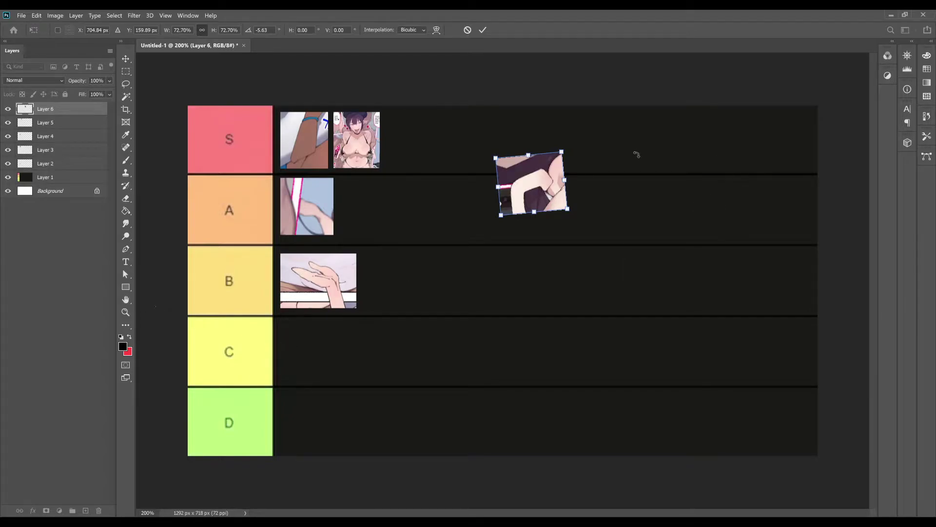
pyautogui.moveTo(590, 230); pyautogui.dragTo(585, 217)
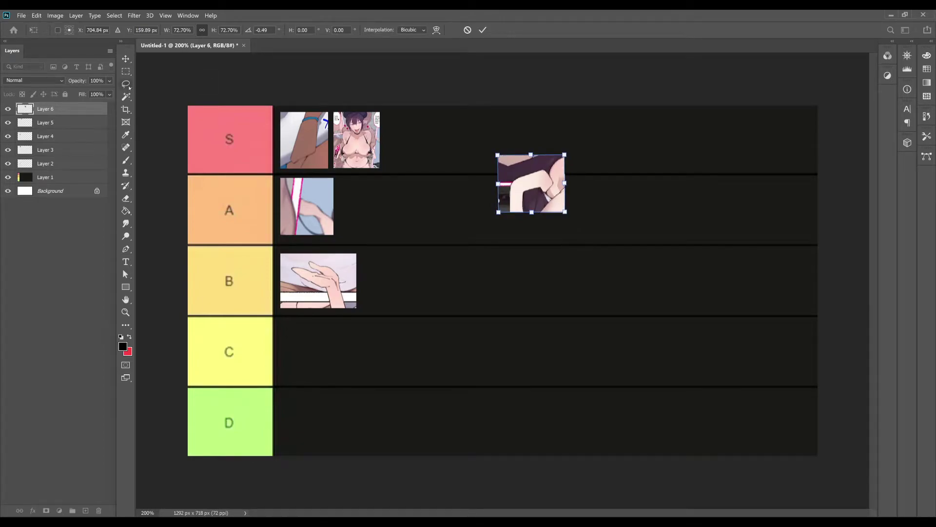
# Draw a white rounded outline with the Brush below the arm image, with a small box inside its right end
pyautogui.click(126, 83)
pyautogui.press('x')
pyautogui.press('i')
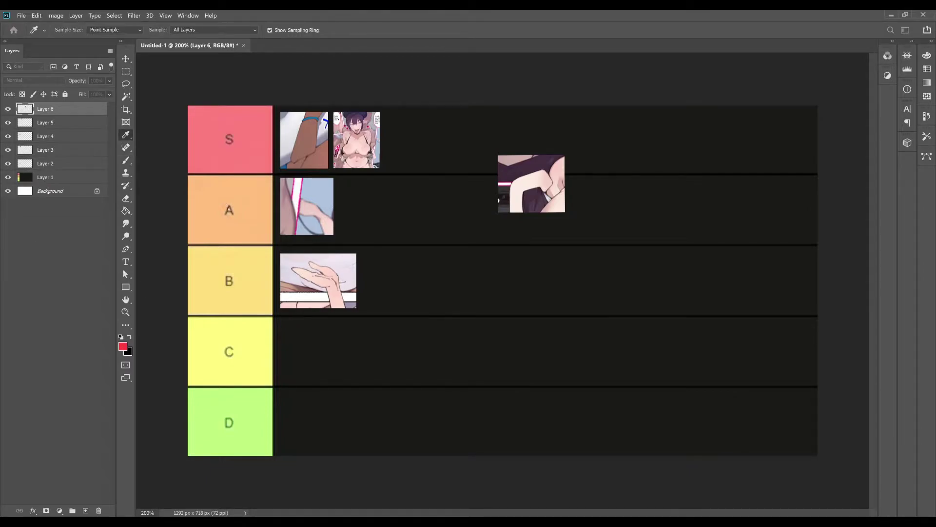
pyautogui.press('b')
pyautogui.press('d')
pyautogui.press('x')
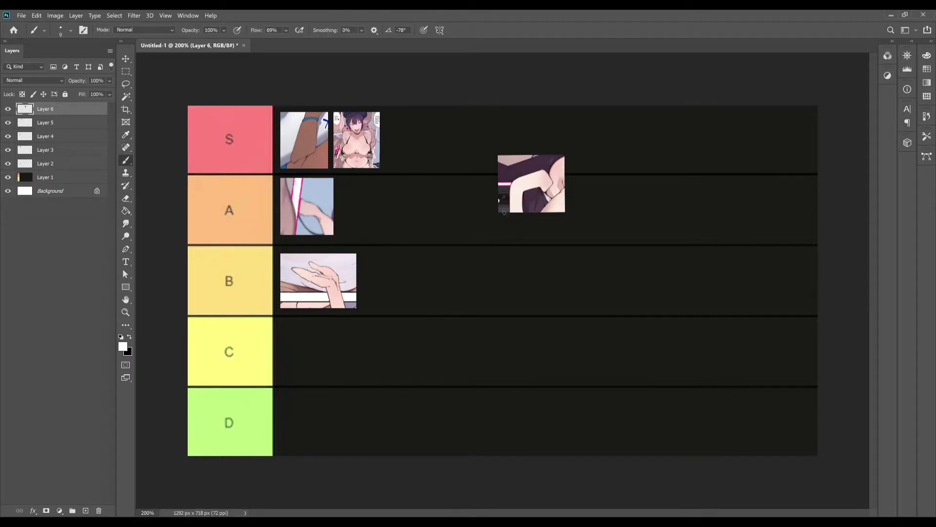
pyautogui.moveTo(510, 213)
pyautogui.mouseDown()
pyautogui.moveTo(420, 214)
pyautogui.moveTo(408, 255)
pyautogui.moveTo(429, 271)
pyautogui.moveTo(569, 275)
pyautogui.moveTo(528, 214)
pyautogui.moveTo(558, 213)
pyautogui.moveTo(590, 227)
pyautogui.moveTo(581, 273)
pyautogui.mouseUp()
pyautogui.moveTo(578, 227)
pyautogui.mouseDown()
pyautogui.moveTo(565, 225)
pyautogui.moveTo(567, 242)
pyautogui.moveTo(591, 242)
pyautogui.moveTo(589, 228)
pyautogui.mouseUp()
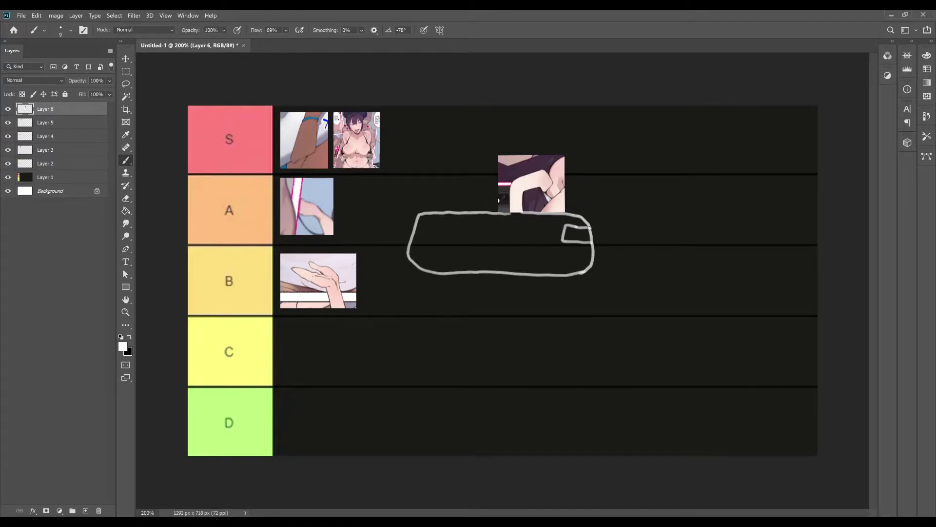
# Add white looped shapes at the left end of the outline and small marks inside it
pyautogui.moveTo(409, 220)
pyautogui.mouseDown()
pyautogui.moveTo(392, 235)
pyautogui.moveTo(407, 251)
pyautogui.moveTo(447, 244)
pyautogui.mouseUp()
pyautogui.moveTo(453, 229)
pyautogui.mouseDown()
pyautogui.moveTo(450, 251)
pyautogui.moveTo(461, 251)
pyautogui.mouseUp()
pyautogui.moveTo(464, 236)
pyautogui.mouseDown()
pyautogui.moveTo(471, 239)
pyautogui.moveTo(464, 249)
pyautogui.mouseUp()
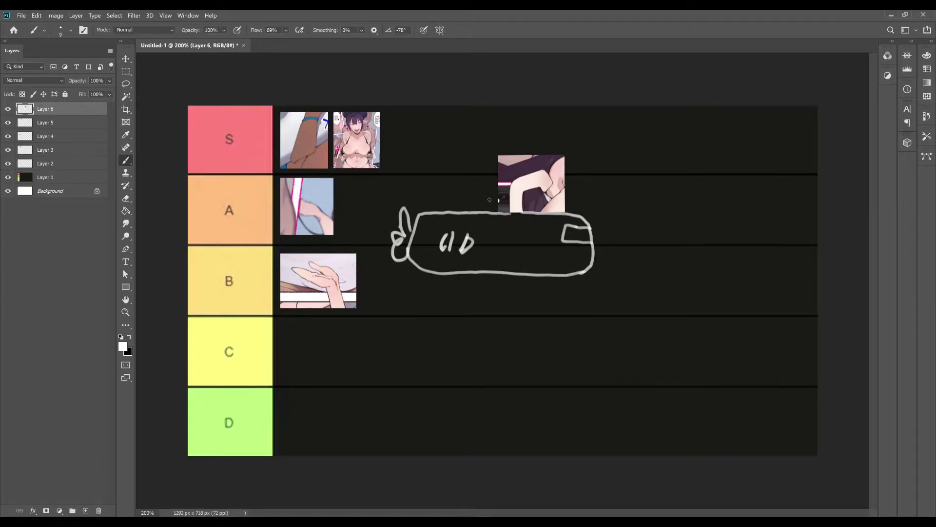
pyautogui.moveTo(511, 250)
pyautogui.mouseDown()
pyautogui.moveTo(501, 242)
pyautogui.moveTo(510, 245)
pyautogui.mouseUp()
# Scale the arm image with its outline drawing to about 47% and place it third in the S row
pyautogui.press('m')
pyautogui.hotkey('ctrl', 't')
pyautogui.moveTo(595, 276); pyautogui.dragTo(440, 156)
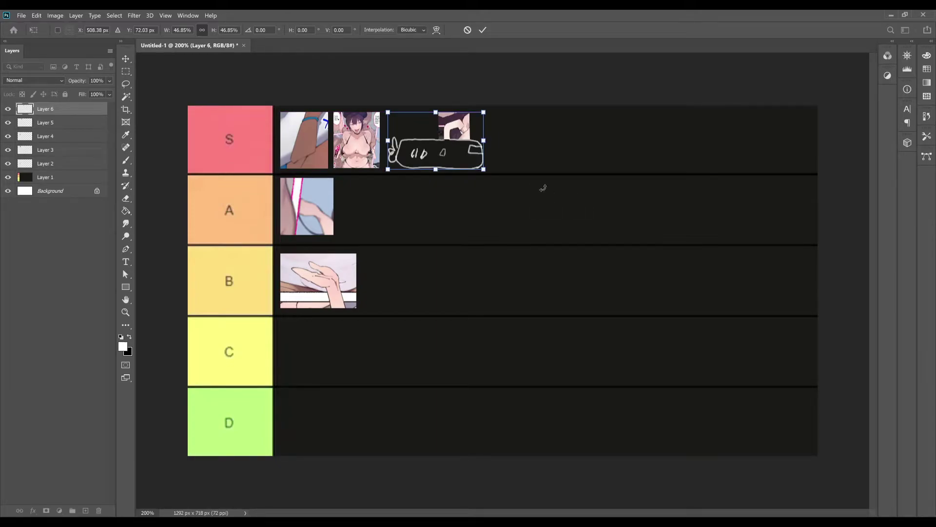
pyautogui.press('Return')
pyautogui.press('m')
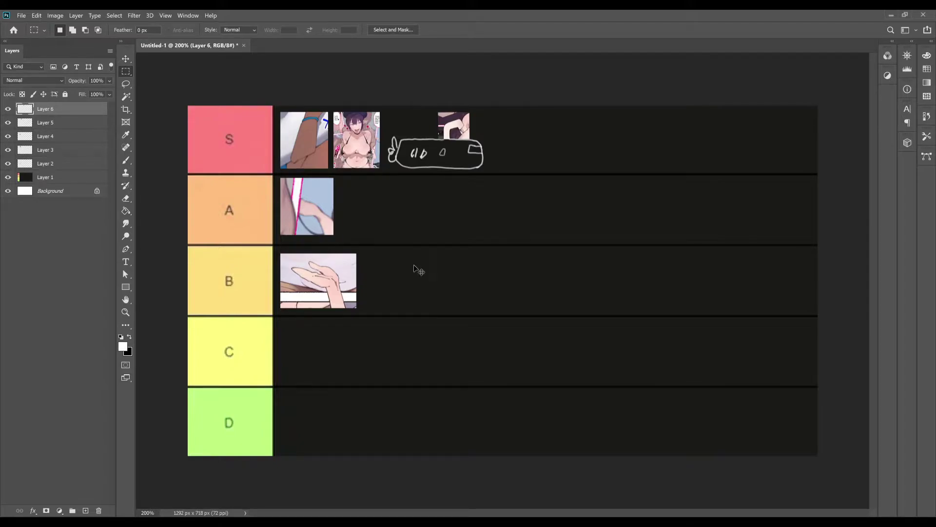
# Paste the next dark cropped image and move it down across the B and C rows
pyautogui.hotkey('ctrl', 'v')
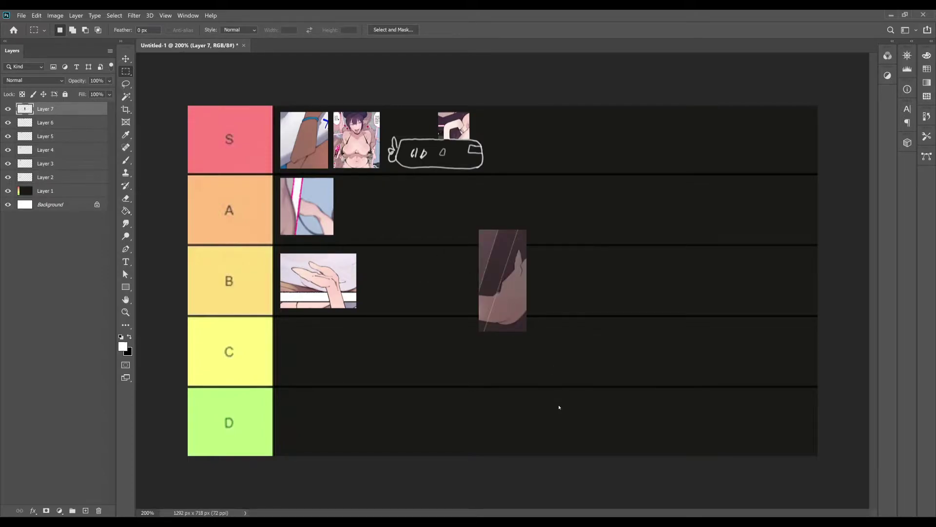
pyautogui.hotkey('ctrl', 't')
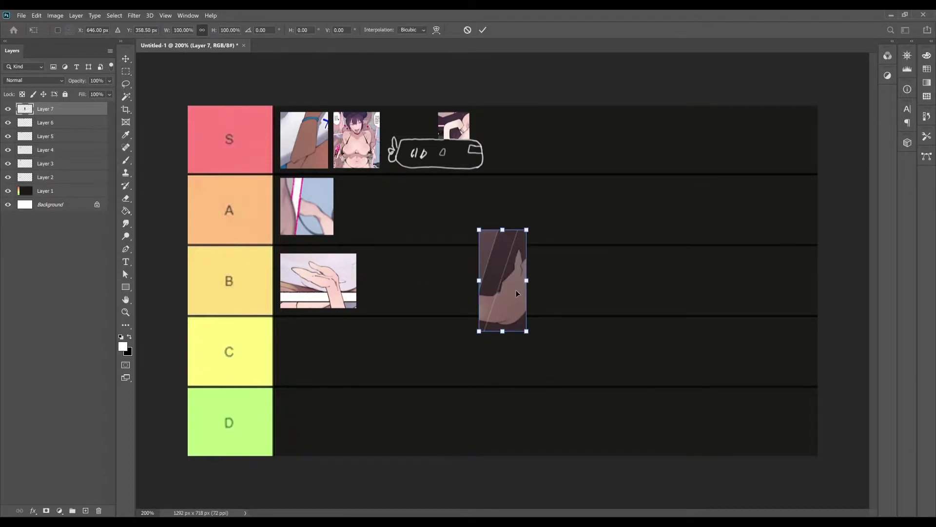
pyautogui.moveTo(516, 290); pyautogui.dragTo(502, 317)
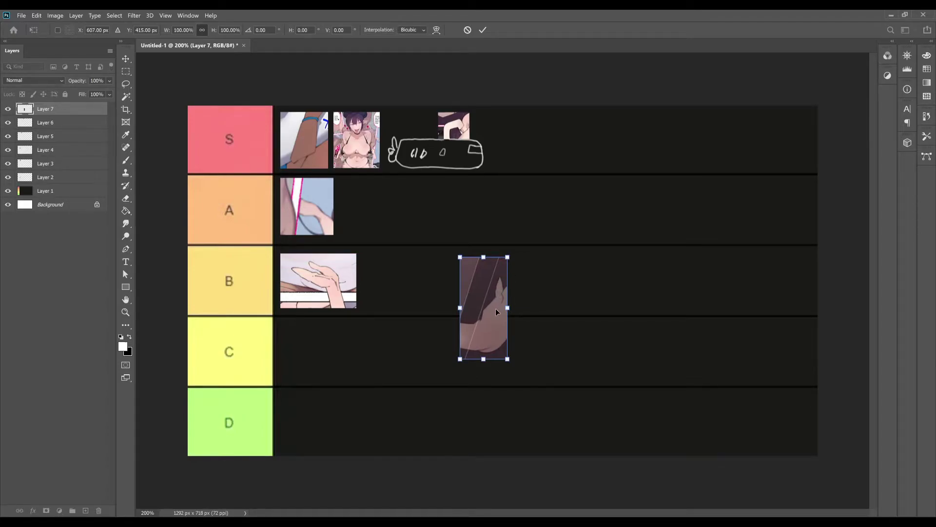
pyautogui.moveTo(496, 337); pyautogui.dragTo(501, 356)
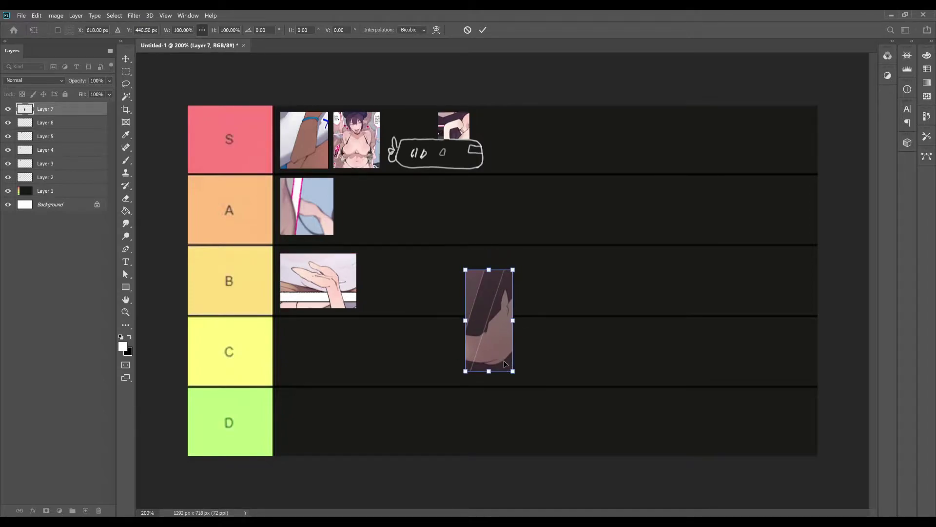
pyautogui.moveTo(497, 352); pyautogui.dragTo(485, 350)
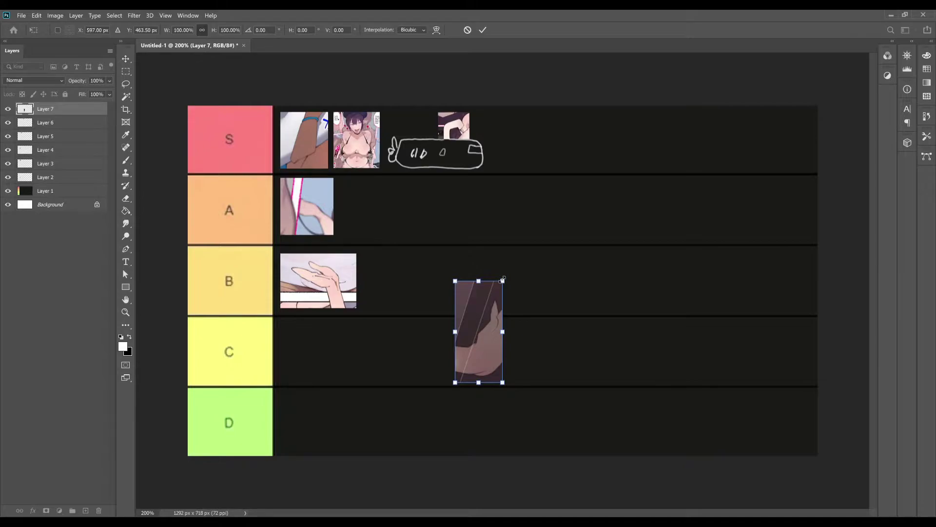
# Rotate the dark image to about 92.4° and scale it to about 39.5% in the C row
pyautogui.moveTo(502, 280); pyautogui.dragTo(502, 280)
pyautogui.moveTo(516, 269); pyautogui.dragTo(532, 223)
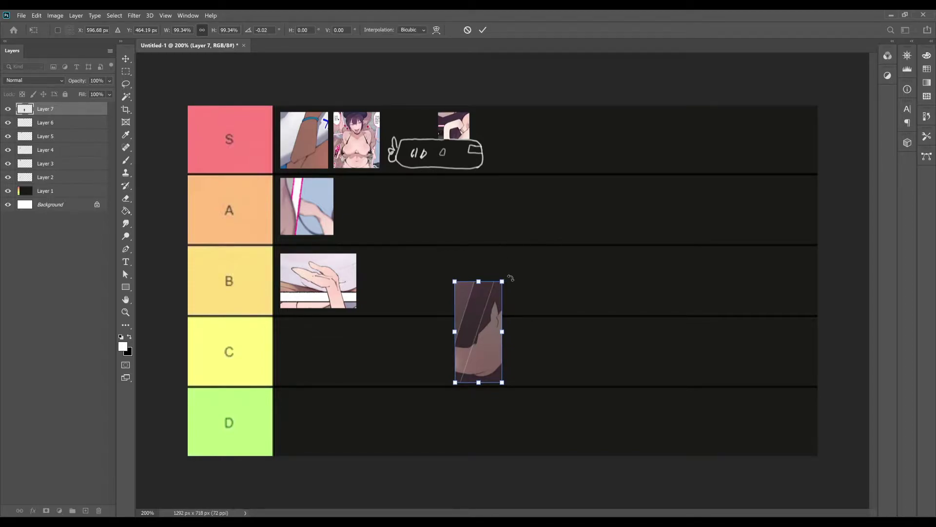
pyautogui.moveTo(502, 282); pyautogui.dragTo(498, 383)
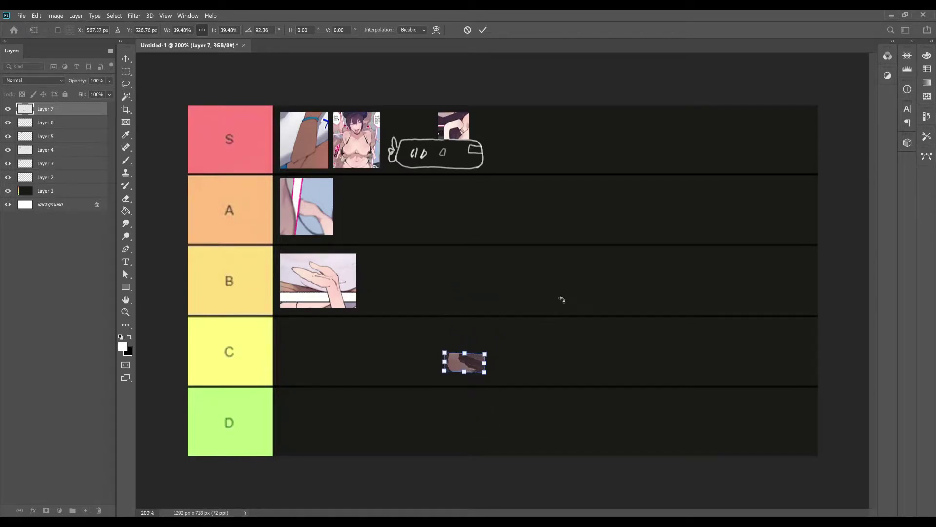
pyautogui.click(125, 84)
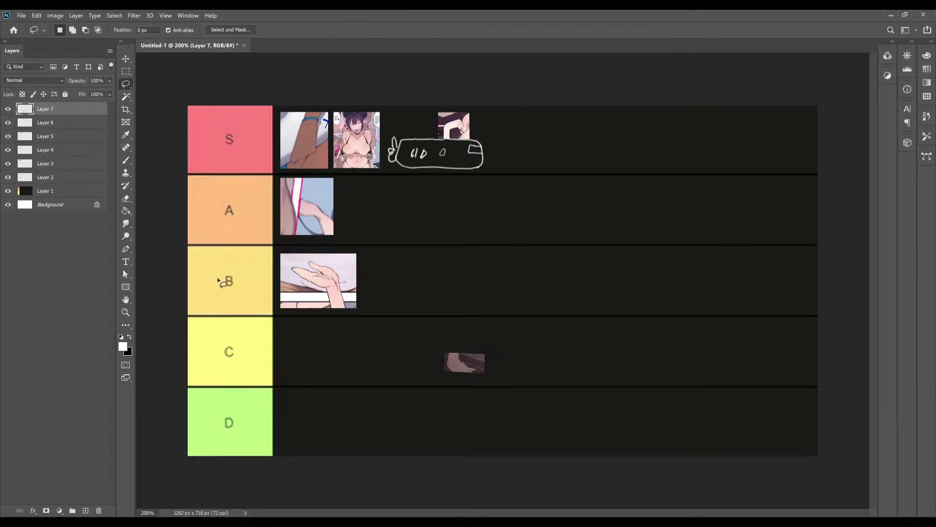
# Draw a white pig with the Brush above the dark image, with legs, curly tail, ear, eye and mouth
pyautogui.click(126, 160)
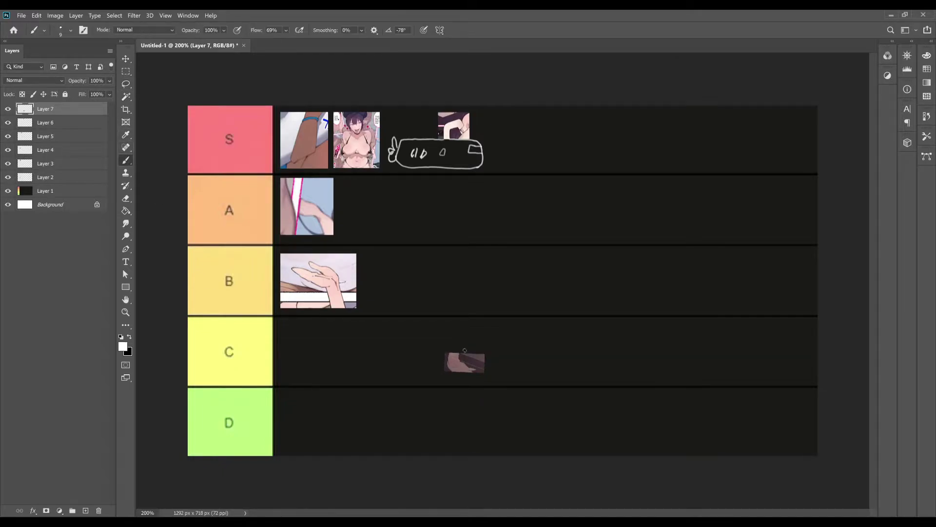
pyautogui.moveTo(458, 352); pyautogui.dragTo(466, 343)
pyautogui.moveTo(454, 305)
pyautogui.mouseDown()
pyautogui.moveTo(482, 325)
pyautogui.moveTo(480, 336)
pyautogui.moveTo(469, 340)
pyautogui.moveTo(458, 307)
pyautogui.moveTo(404, 317)
pyautogui.moveTo(401, 341)
pyautogui.moveTo(428, 356)
pyautogui.mouseUp()
pyautogui.moveTo(397, 328); pyautogui.dragTo(390, 333)
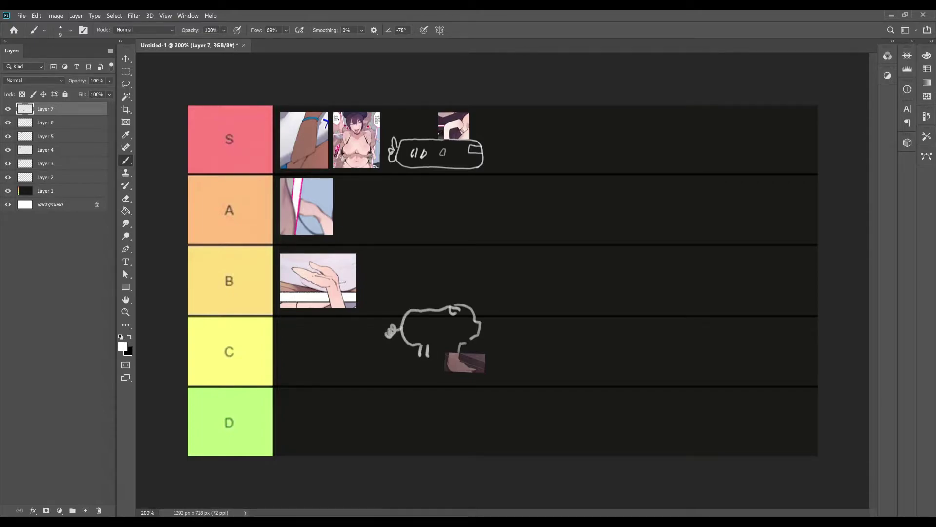
pyautogui.click(465, 317)
pyautogui.moveTo(477, 329)
pyautogui.mouseDown()
pyautogui.moveTo(449, 355)
pyautogui.moveTo(430, 347)
pyautogui.mouseUp()
pyautogui.click(126, 84)
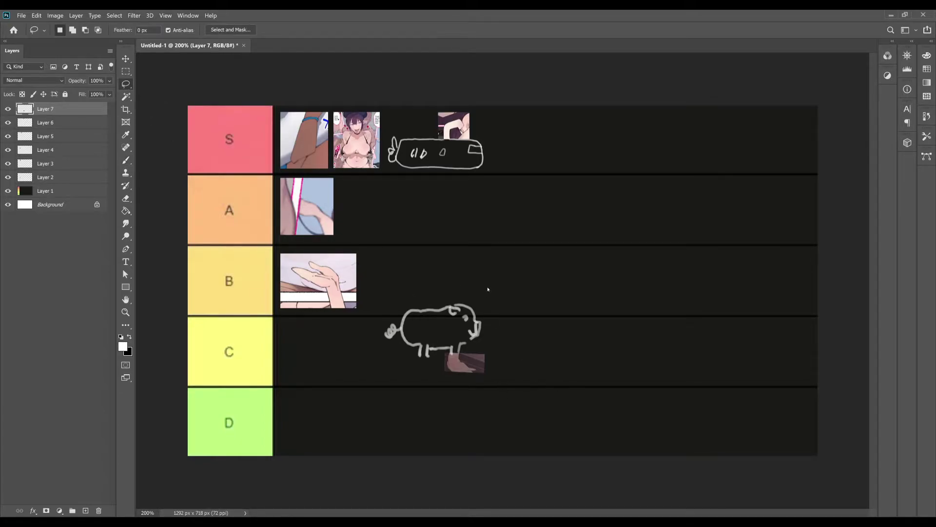
# Move the pig drawing with its image to the fourth place in the S row and shrink it to fit
pyautogui.hotkey('ctrl', 't')
pyautogui.moveTo(460, 337)
pyautogui.mouseDown()
pyautogui.moveTo(584, 186)
pyautogui.moveTo(559, 144)
pyautogui.mouseUp()
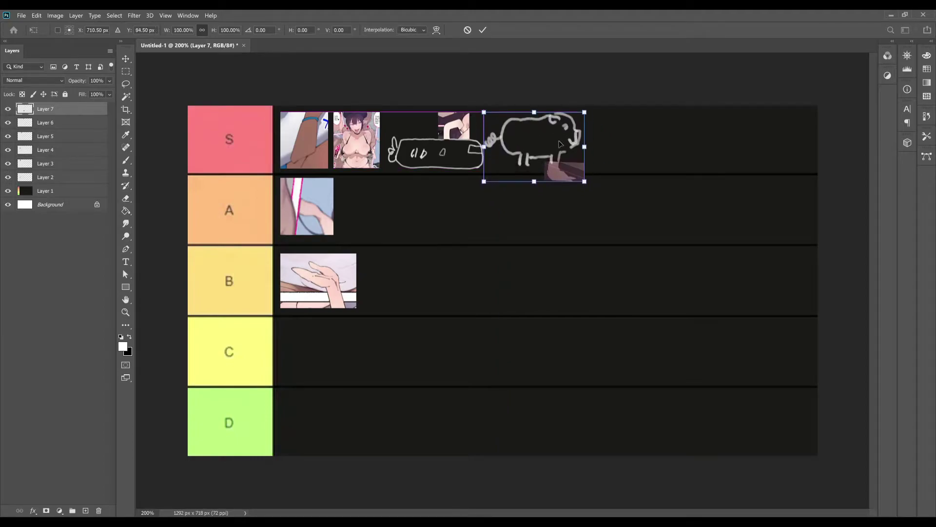
pyautogui.moveTo(584, 181); pyautogui.dragTo(565, 167)
pyautogui.press('Return')
pyautogui.press('l')
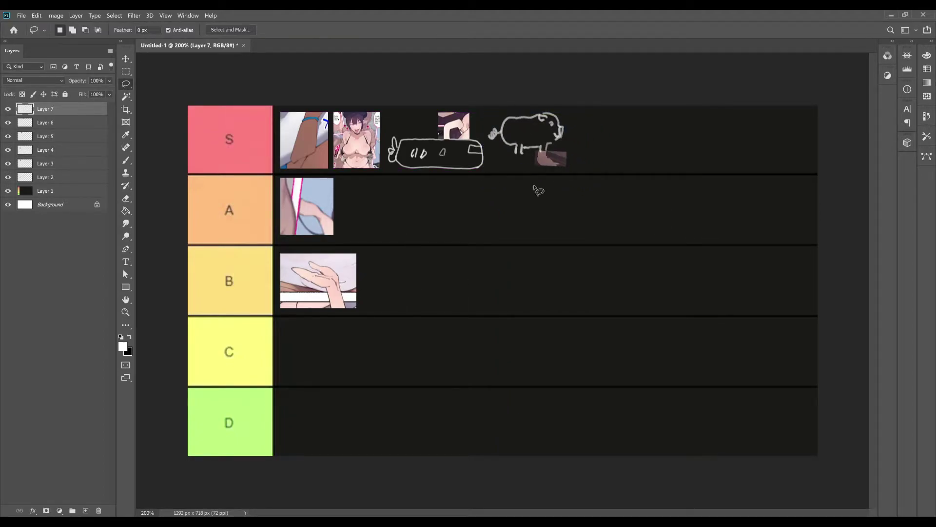
# Move the pig drawing with its image from the S row to the second place in the A row
pyautogui.hotkey('ctrl', 't')
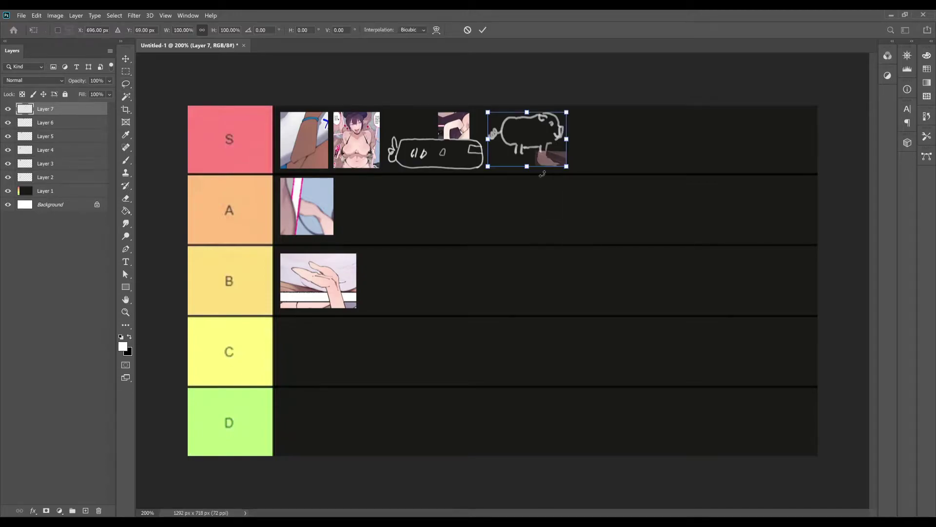
pyautogui.moveTo(530, 143)
pyautogui.mouseDown()
pyautogui.moveTo(521, 186)
pyautogui.moveTo(384, 216)
pyautogui.mouseUp()
pyautogui.press('Return')
pyautogui.press('l')
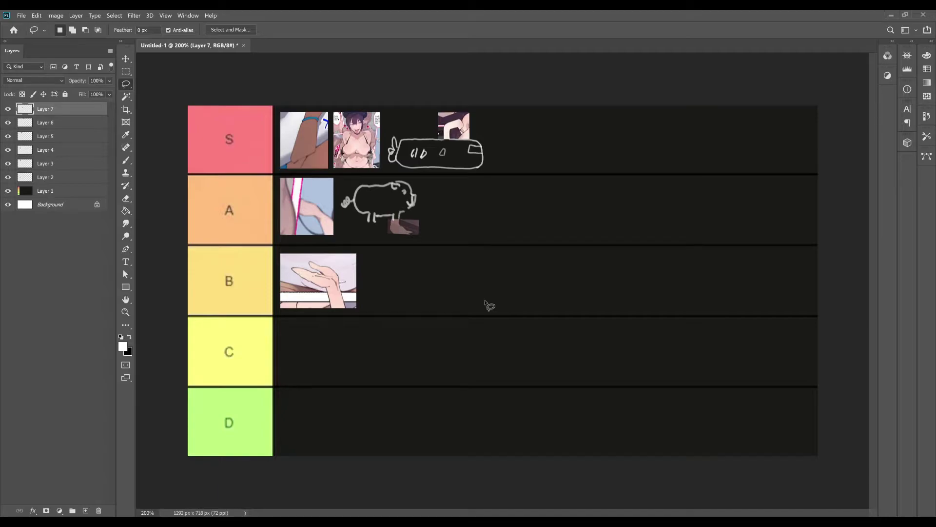
# Paste the next hand image, rotate it to about 0.8°, and place it first in the D row
pyautogui.hotkey('ctrl', 'v')
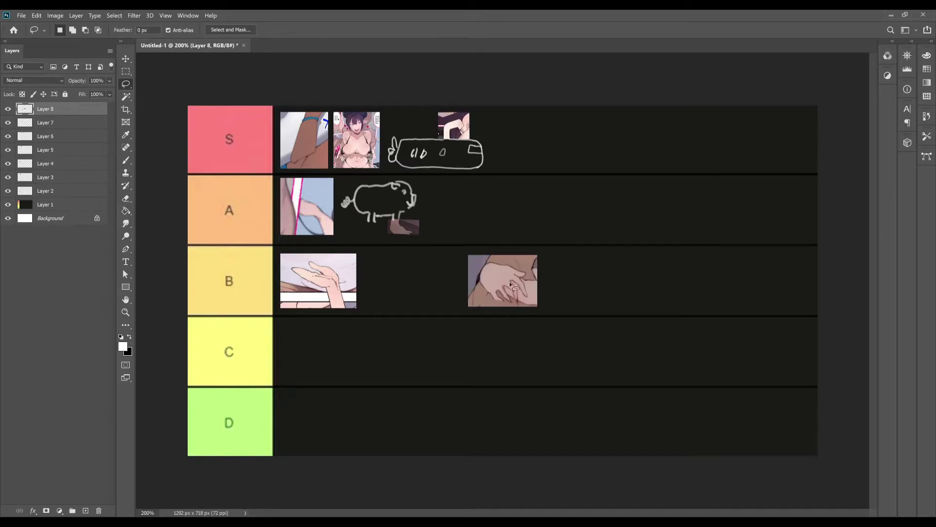
pyautogui.hotkey('ctrl', 't')
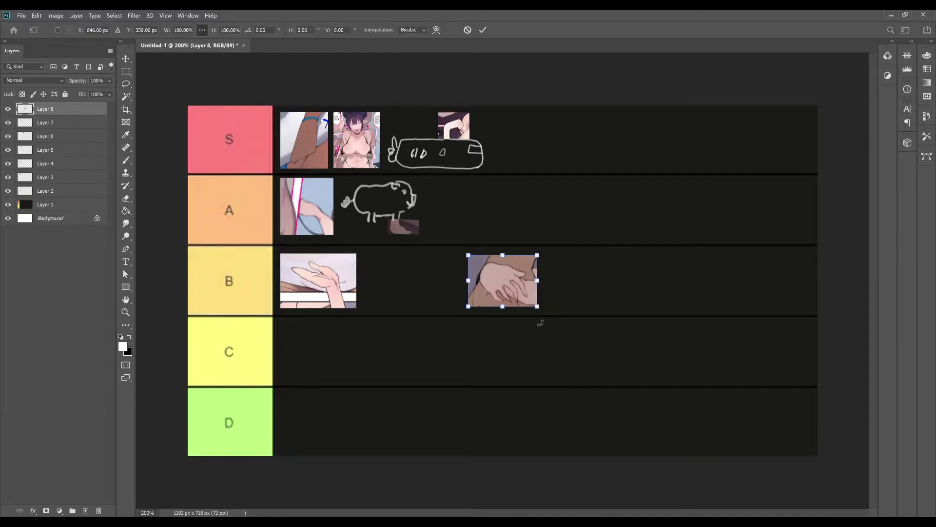
pyautogui.moveTo(522, 292); pyautogui.dragTo(522, 360)
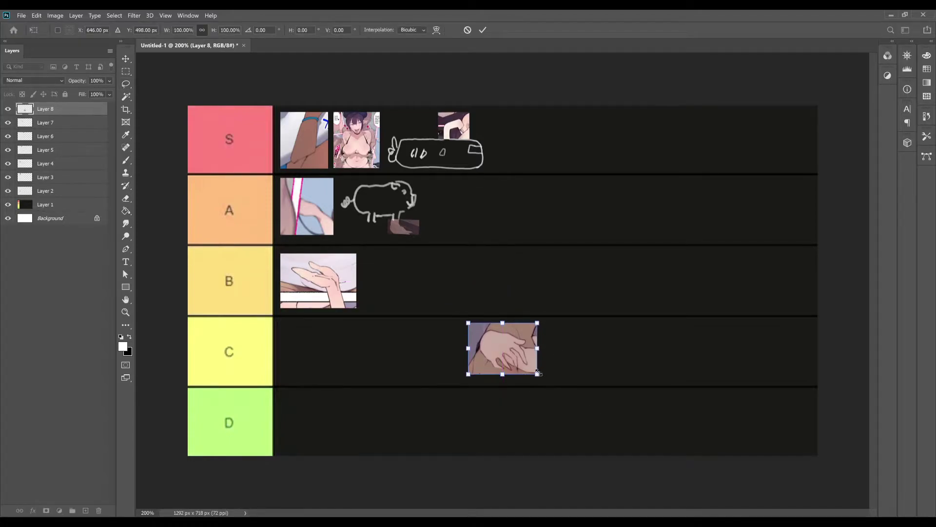
pyautogui.moveTo(520, 348); pyautogui.dragTo(440, 420)
pyautogui.moveTo(481, 446)
pyautogui.mouseDown()
pyautogui.moveTo(527, 334)
pyautogui.moveTo(472, 257)
pyautogui.moveTo(507, 345)
pyautogui.moveTo(491, 455)
pyautogui.mouseUp()
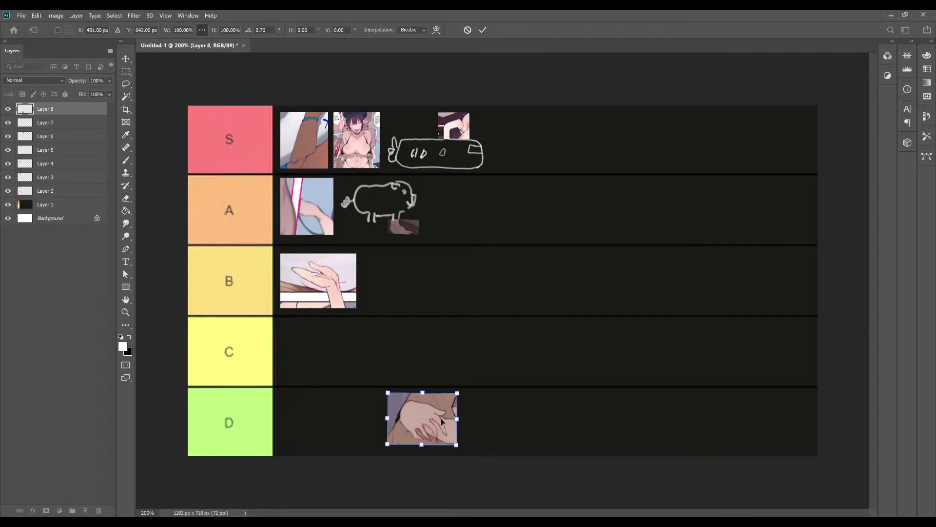
pyautogui.moveTo(442, 417); pyautogui.dragTo(339, 429)
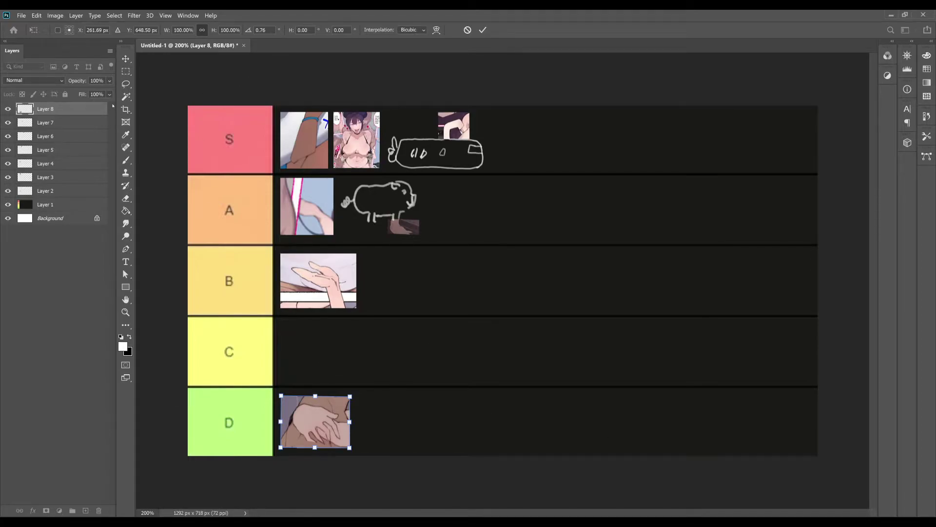
pyautogui.click(125, 84)
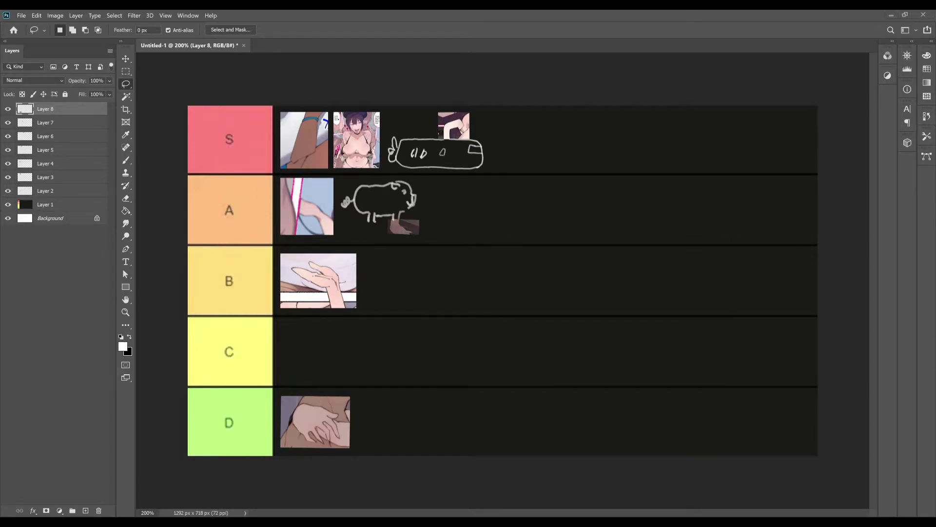
# Paste the next pale arm image, rotate it to about -178.4°, and scale it to about 41% in the C row
pyautogui.hotkey('ctrl', 'v')
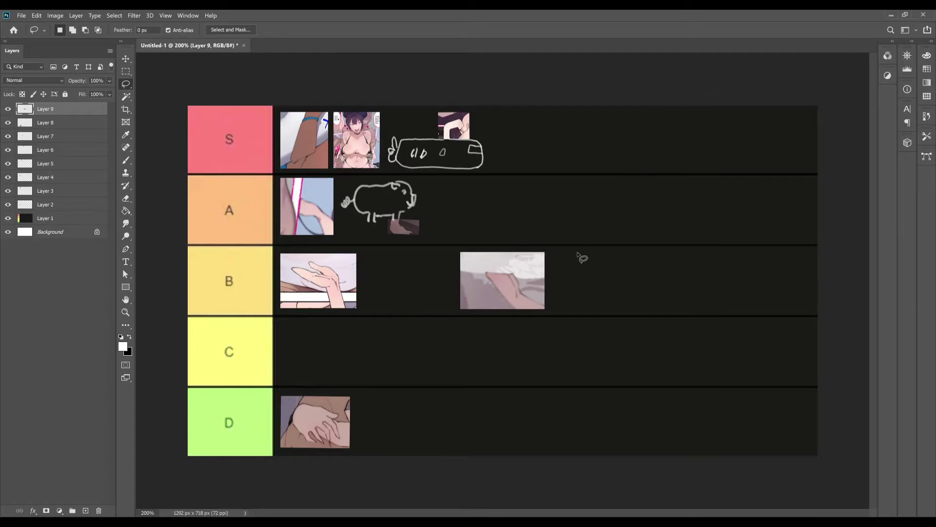
pyautogui.hotkey('ctrl', 't')
pyautogui.moveTo(618, 385); pyautogui.dragTo(366, 254)
pyautogui.moveTo(460, 252); pyautogui.dragTo(483, 267)
pyautogui.moveTo(522, 299); pyautogui.dragTo(568, 337)
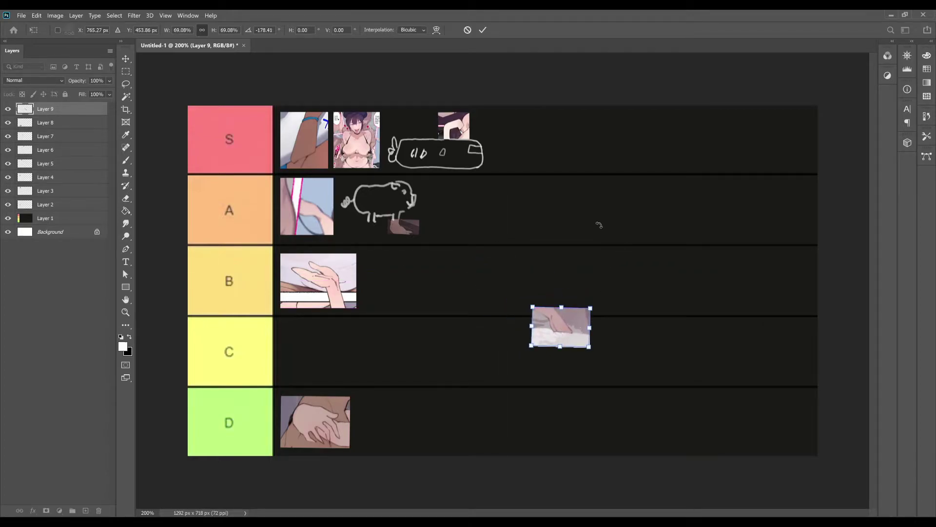
pyautogui.moveTo(531, 307); pyautogui.dragTo(554, 323)
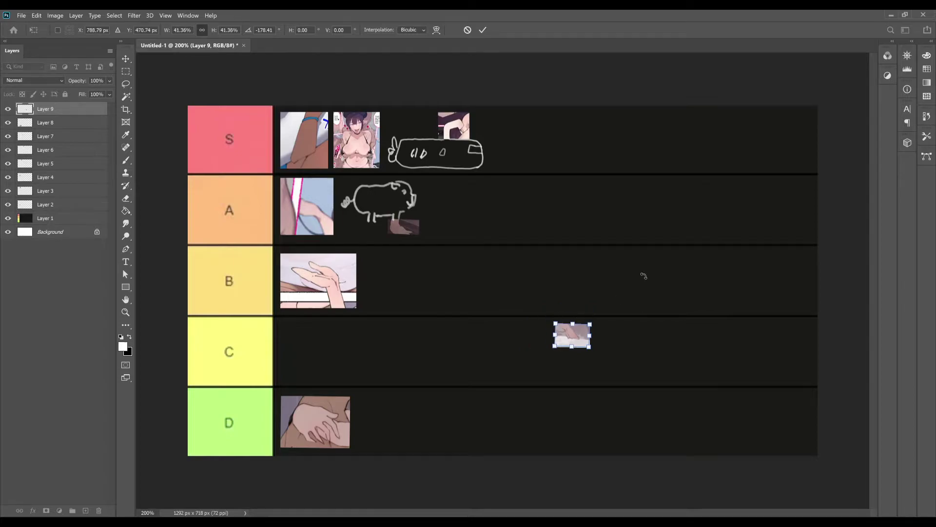
pyautogui.click(126, 84)
# Draw two wavy white lines rising from the pale arm image with the Brush, undoing the extra strokes beyond them
pyautogui.click(126, 160)
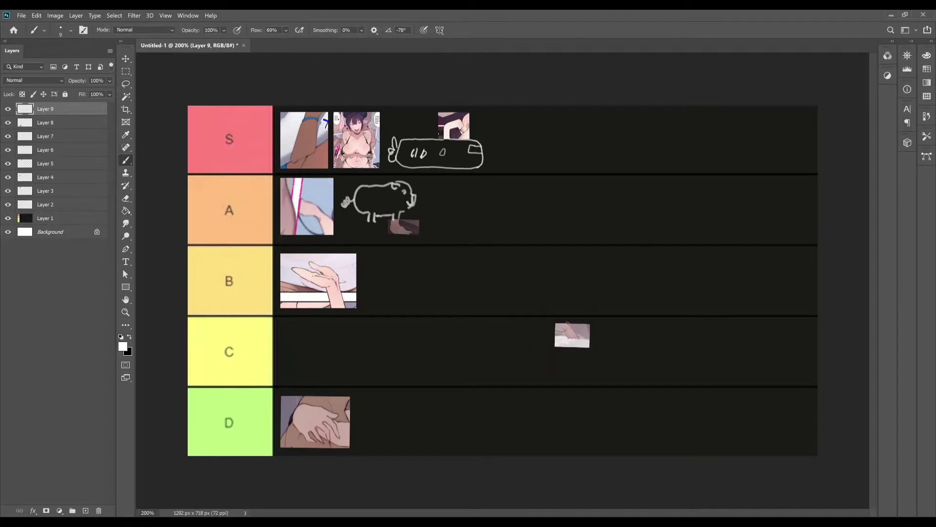
pyautogui.moveTo(565, 320)
pyautogui.mouseDown()
pyautogui.moveTo(554, 321)
pyautogui.moveTo(561, 279)
pyautogui.moveTo(554, 319)
pyautogui.mouseUp()
pyautogui.moveTo(562, 274)
pyautogui.mouseDown()
pyautogui.moveTo(578, 258)
pyautogui.moveTo(555, 254)
pyautogui.moveTo(578, 240)
pyautogui.moveTo(597, 247)
pyautogui.moveTo(582, 258)
pyautogui.moveTo(573, 241)
pyautogui.mouseUp()
pyautogui.hotkey('ctrl', 'z')
pyautogui.hotkey('ctrl', 'z')
pyautogui.hotkey('ctrl', 'z')
pyautogui.hotkey('ctrl', 'z')
pyautogui.press('m')
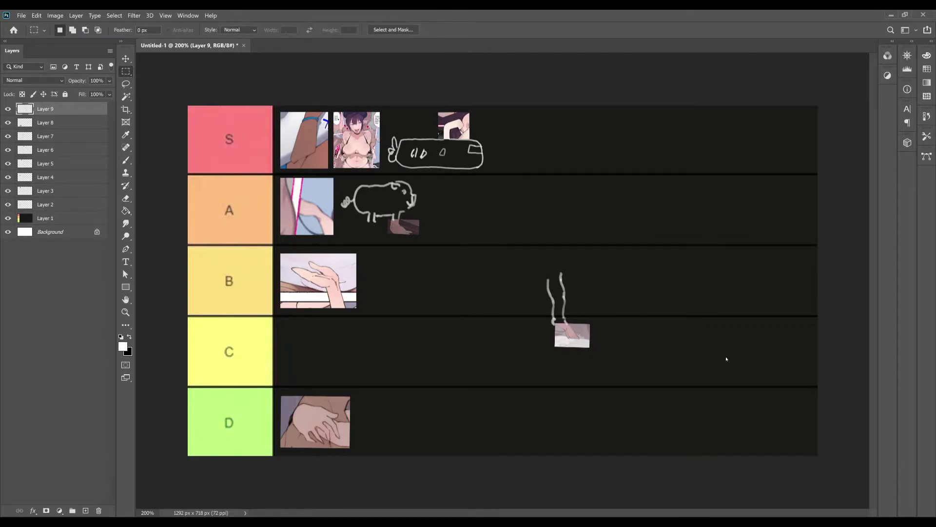
# Scale the pale image with its wavy lines to about 67%, rotate it to about -4.5°, and place it third in the A row
pyautogui.hotkey('ctrl', 't')
pyautogui.moveTo(602, 358)
pyautogui.mouseDown()
pyautogui.moveTo(462, 245)
pyautogui.moveTo(449, 223)
pyautogui.mouseUp()
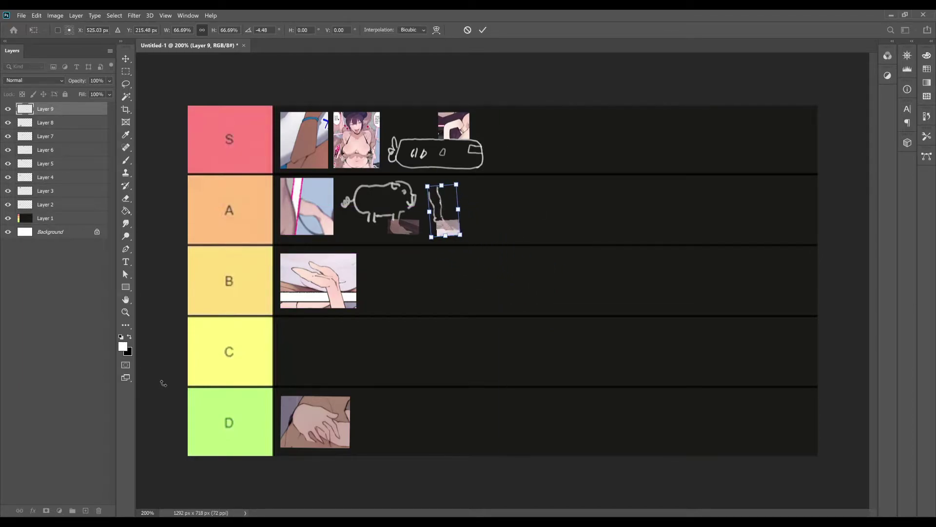
pyautogui.click(126, 83)
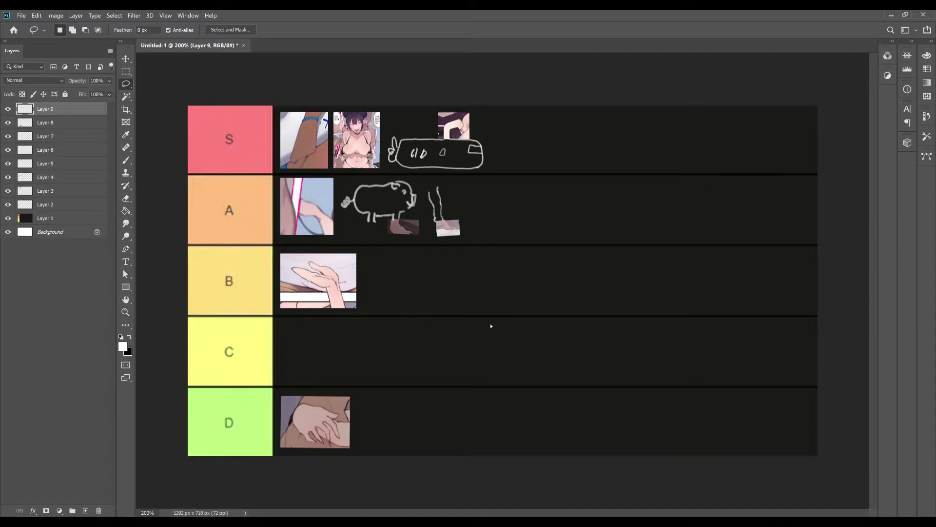
# Move the pale image with its wavy lines to the second place in the B row
pyautogui.hotkey('ctrl', 't')
pyautogui.moveTo(443, 219)
pyautogui.mouseDown()
pyautogui.moveTo(402, 286)
pyautogui.moveTo(374, 290)
pyautogui.mouseUp()
pyautogui.press('Return')
pyautogui.press('l')
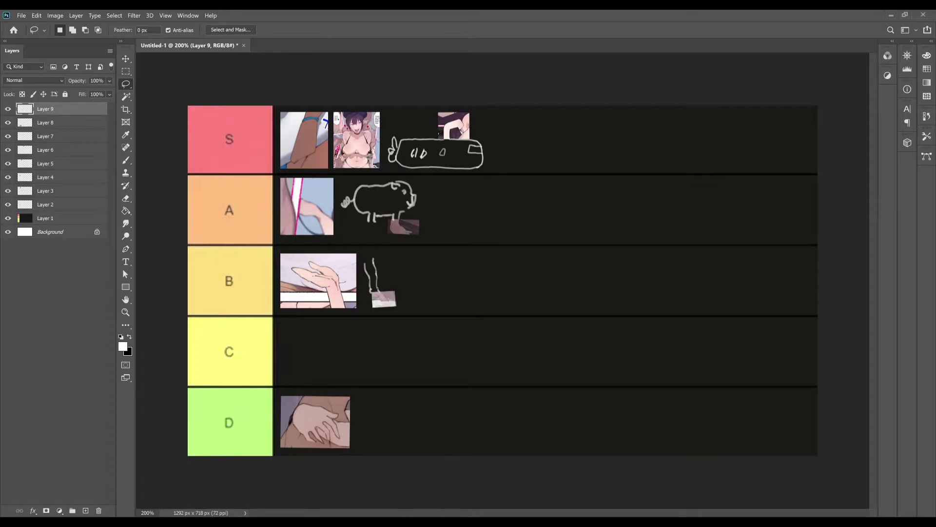
# Paste the next arm image at full size and place it first in the C row
pyautogui.hotkey('ctrl', 'v')
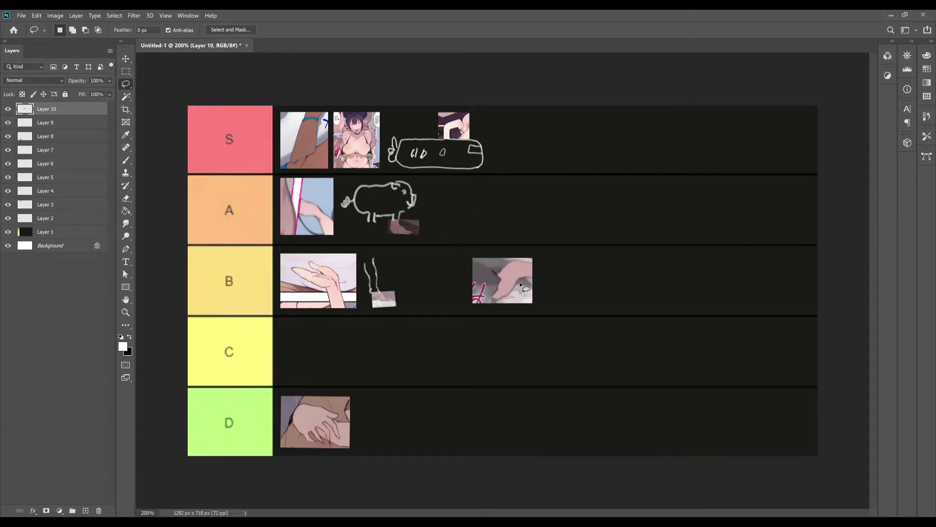
pyautogui.hotkey('ctrl', 't')
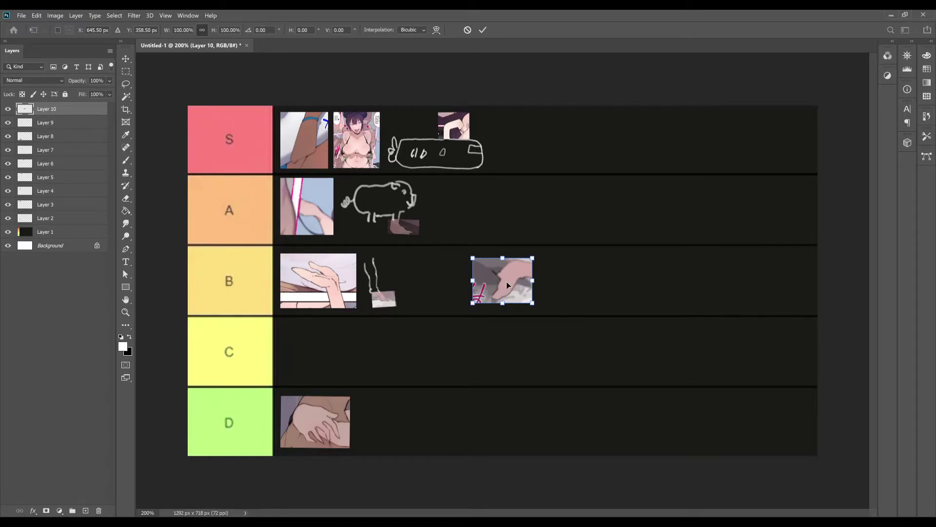
pyautogui.moveTo(511, 282); pyautogui.dragTo(330, 359)
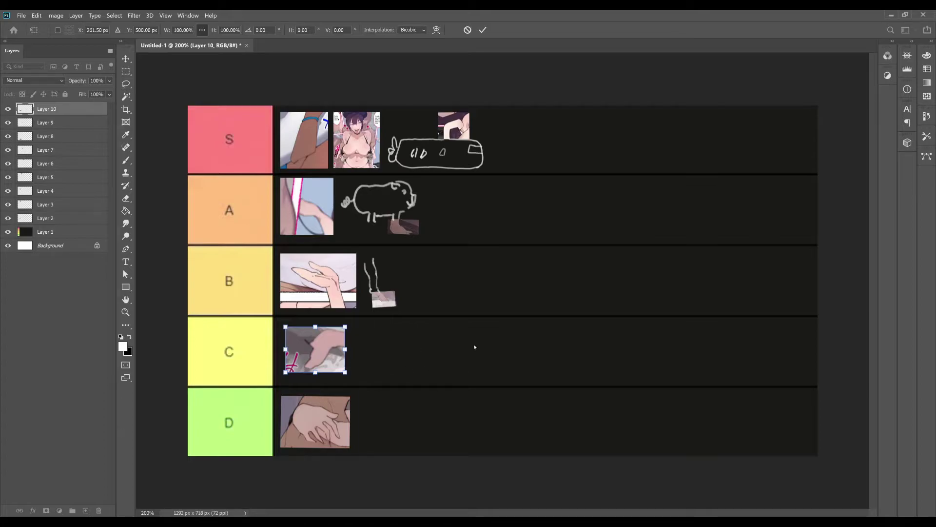
pyautogui.press('Return')
pyautogui.press('l')
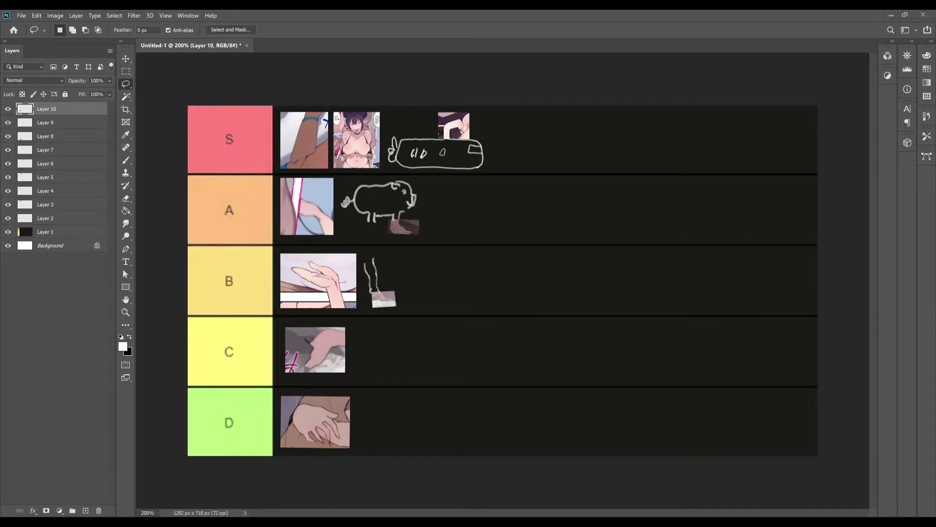
# Paste the open-palm image with the brown background, rotate it to about 0.6°, and place it fourth in the S row
pyautogui.hotkey('ctrl', 'v')
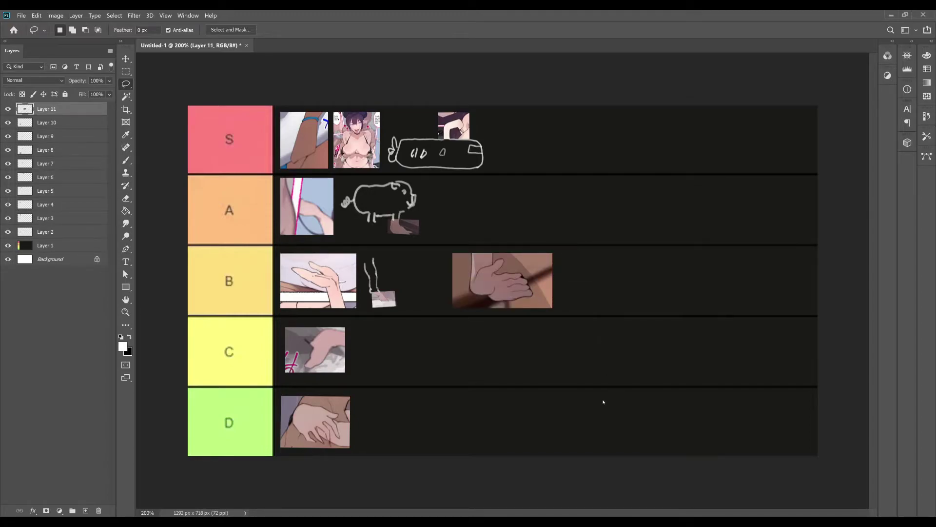
pyautogui.hotkey('ctrl', 't')
pyautogui.moveTo(545, 299); pyautogui.dragTo(578, 159)
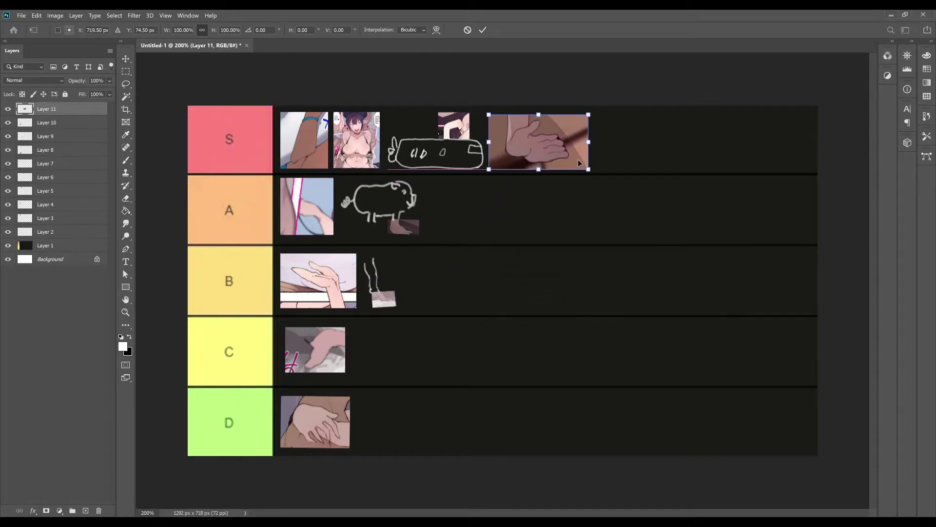
pyautogui.click(402, 312)
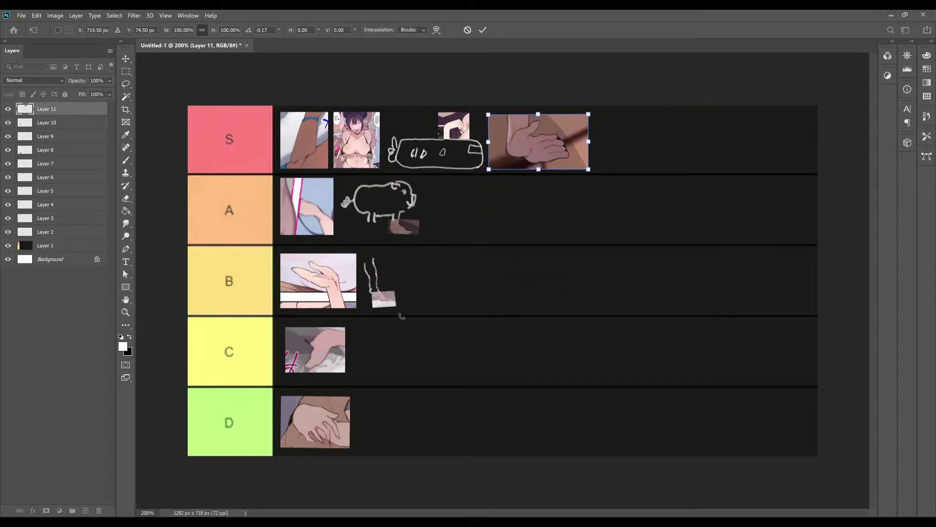
pyautogui.moveTo(560, 389); pyautogui.dragTo(556, 389)
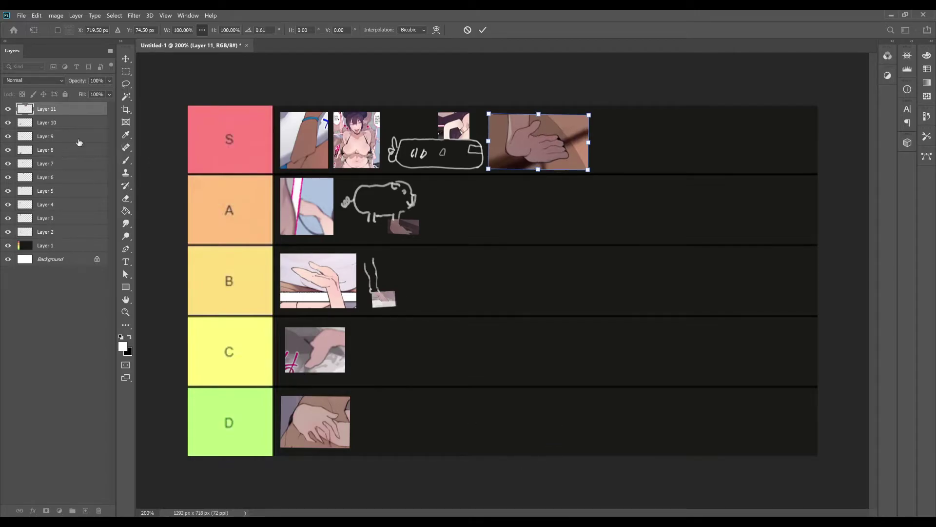
pyautogui.click(126, 84)
pyautogui.moveTo(624, 114); pyautogui.dragTo(487, 161)
pyautogui.click(346, 78)
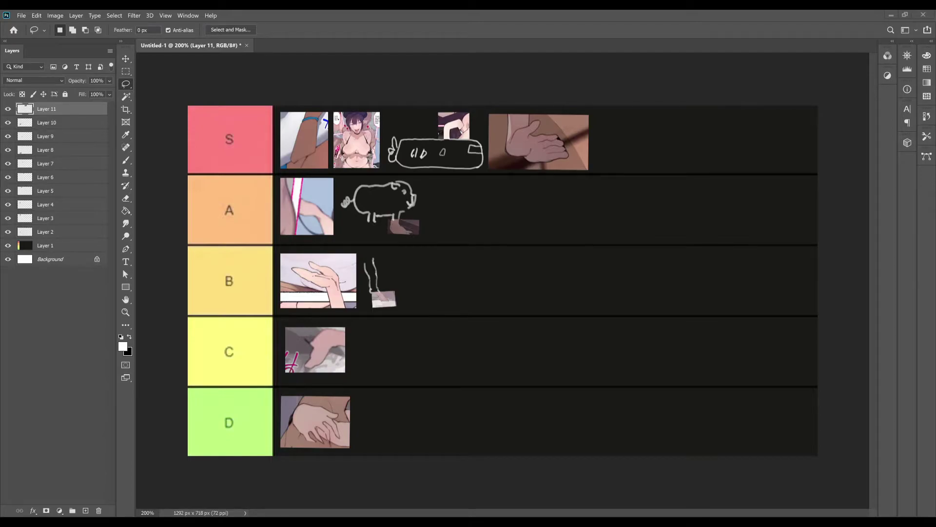
# Paste the wide image showing two hands, scale it to about 61%, and place it second in the D row
pyautogui.hotkey('ctrl', 'v')
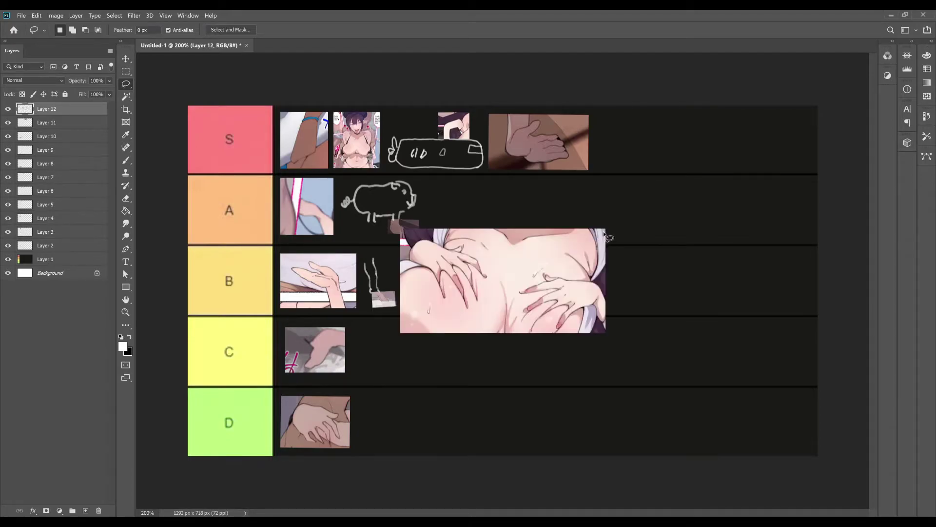
pyautogui.moveTo(573, 261)
pyautogui.mouseDown()
pyautogui.moveTo(536, 198)
pyautogui.moveTo(568, 213)
pyautogui.mouseUp()
pyautogui.moveTo(766, 276); pyautogui.dragTo(601, 274)
pyautogui.moveTo(503, 214); pyautogui.dragTo(558, 73)
pyautogui.hotkey('ctrl', 't')
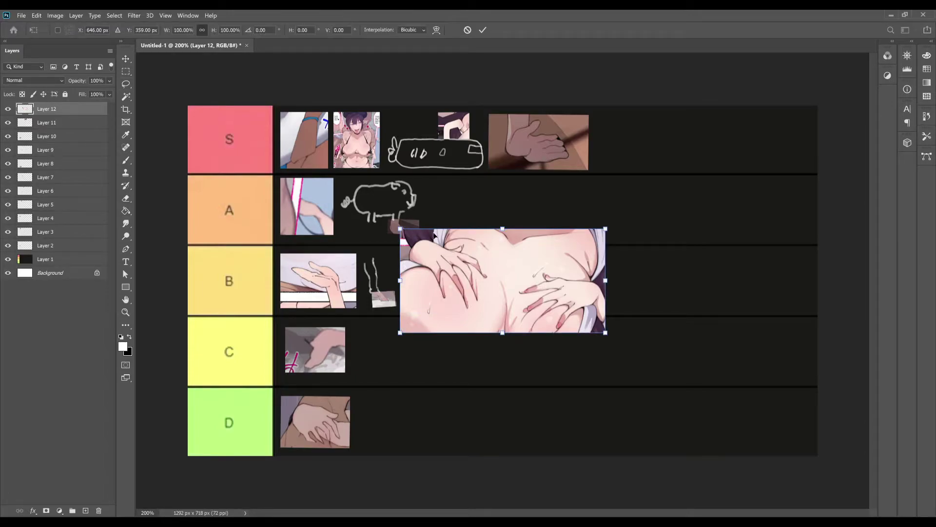
pyautogui.moveTo(400, 229); pyautogui.dragTo(465, 269)
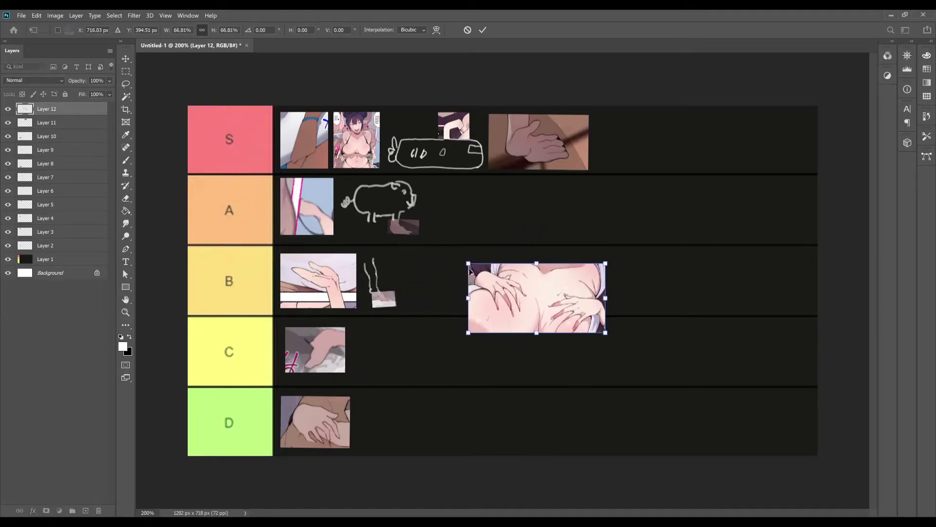
pyautogui.moveTo(505, 297); pyautogui.dragTo(390, 414)
pyautogui.moveTo(357, 387); pyautogui.dragTo(373, 408)
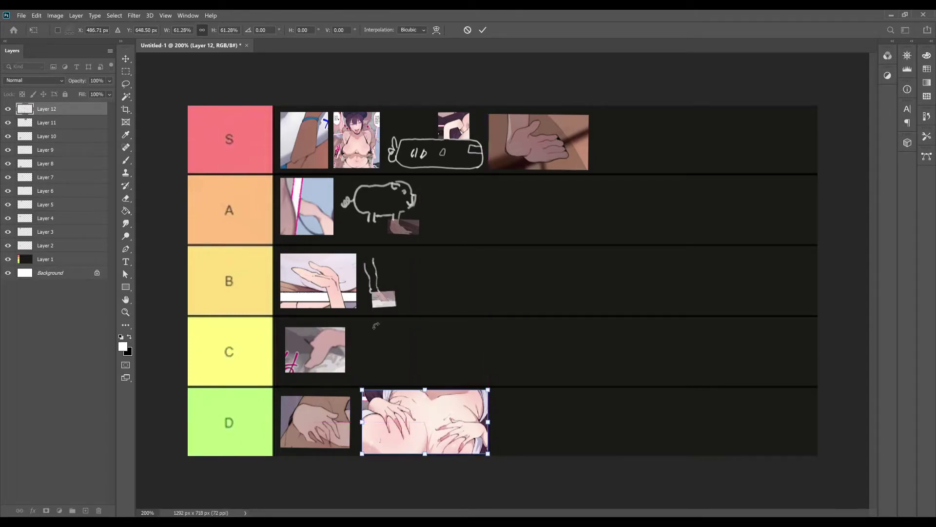
pyautogui.press('Return')
pyautogui.press('m')
pyautogui.press('l')
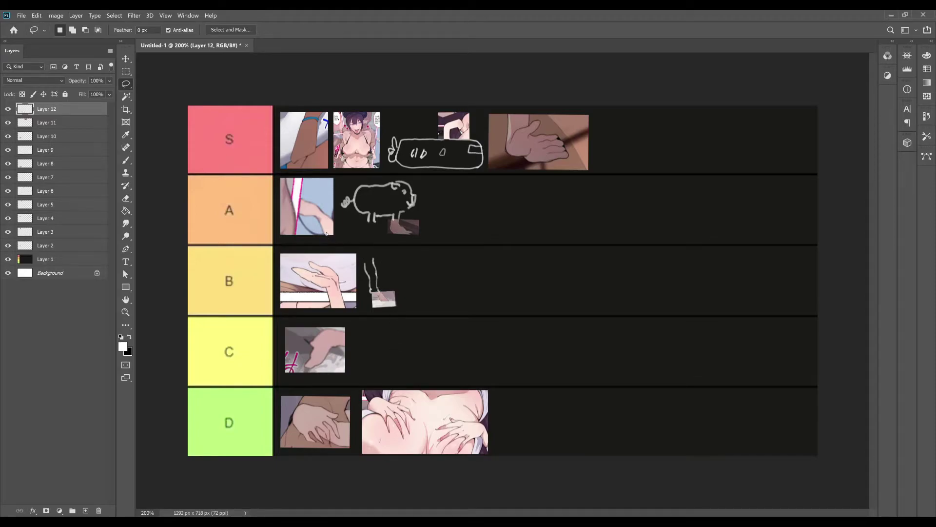
# Paste the spread-fingers hand image, scale it to about 47%, and place it third in the B row
pyautogui.hotkey('ctrl', 'v')
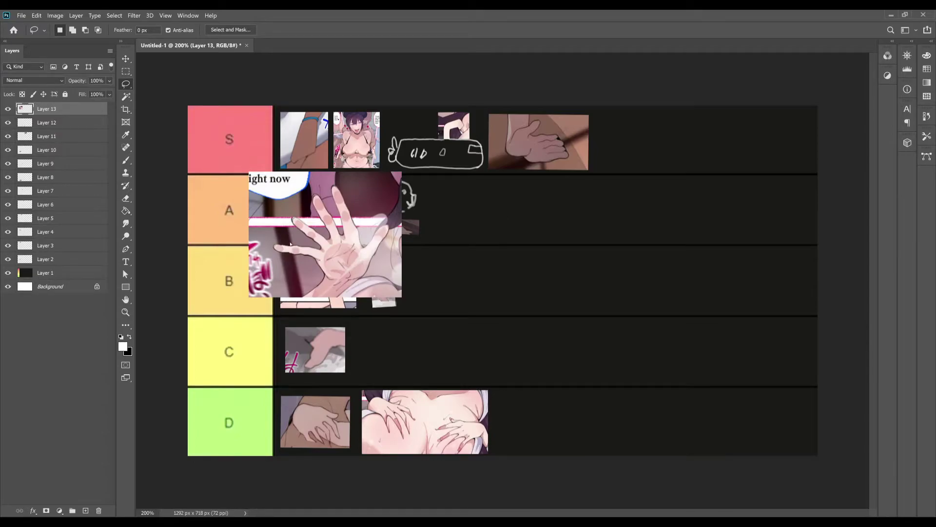
pyautogui.hotkey('ctrl', 't')
pyautogui.moveTo(280, 252); pyautogui.dragTo(377, 330)
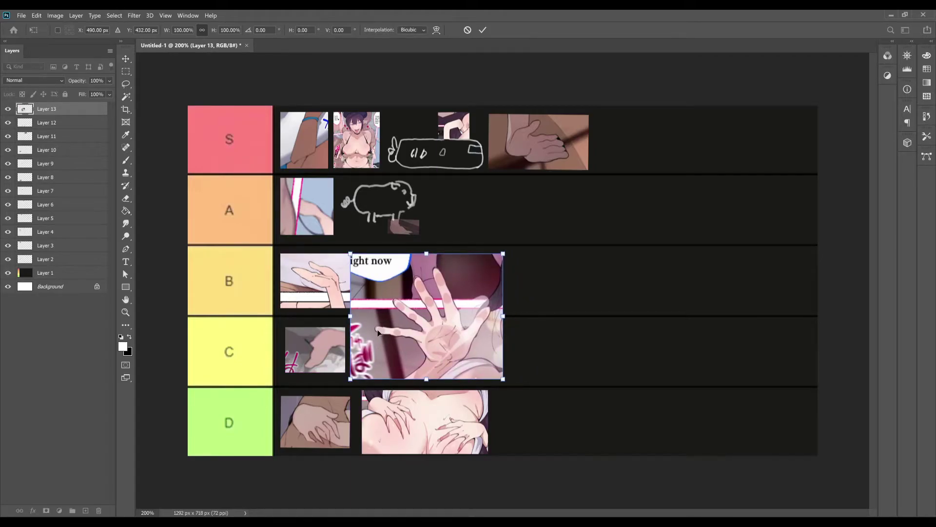
pyautogui.moveTo(502, 253); pyautogui.dragTo(434, 282)
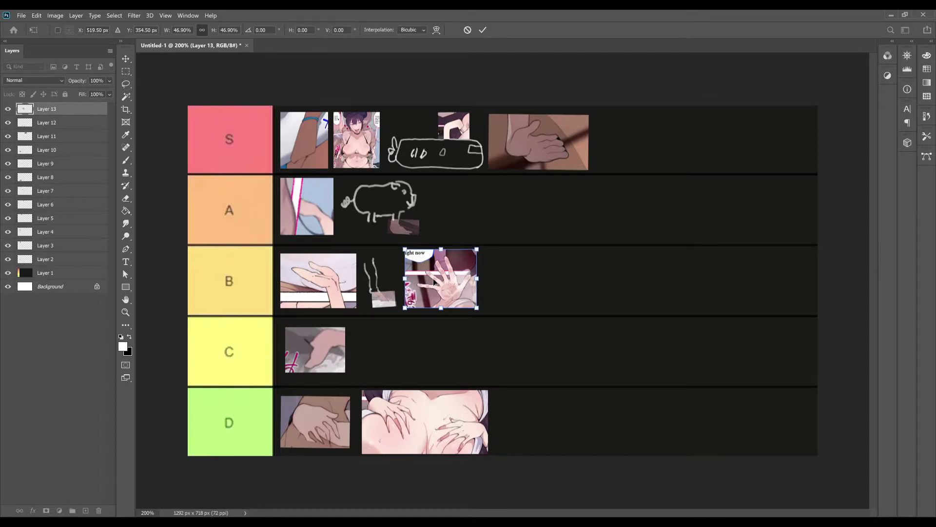
pyautogui.moveTo(434, 282)
pyautogui.mouseDown()
pyautogui.moveTo(424, 268)
pyautogui.moveTo(432, 209)
pyautogui.moveTo(425, 281)
pyautogui.moveTo(421, 275)
pyautogui.mouseUp()
pyautogui.moveTo(422, 276); pyautogui.dragTo(422, 276)
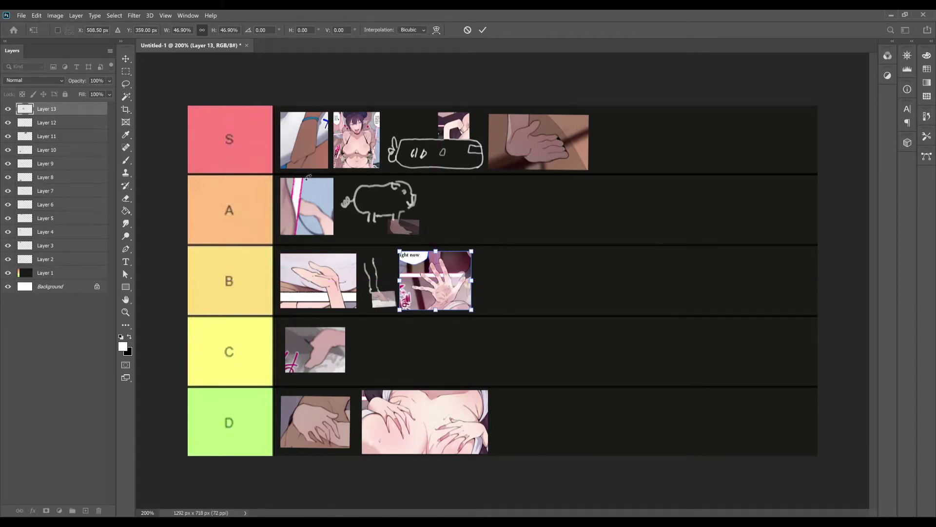
pyautogui.click(126, 83)
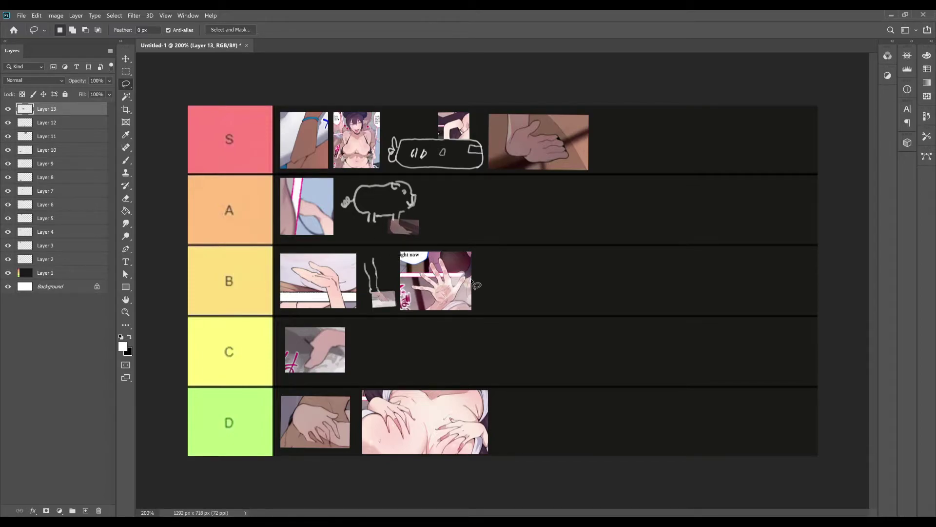
# Move the spread-fingers hand image from the B row to the second place in the C row
pyautogui.hotkey('ctrl', 't')
pyautogui.moveTo(445, 280); pyautogui.dragTo(405, 350)
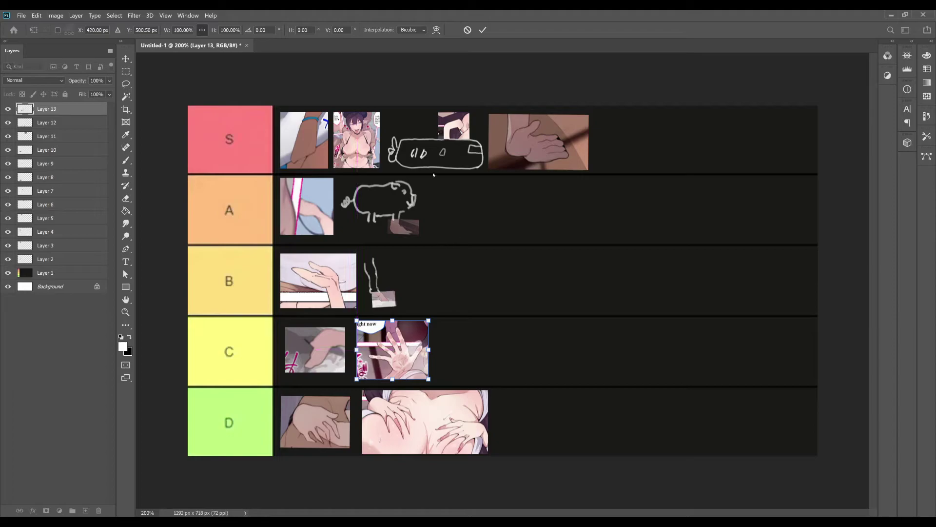
pyautogui.press('Return')
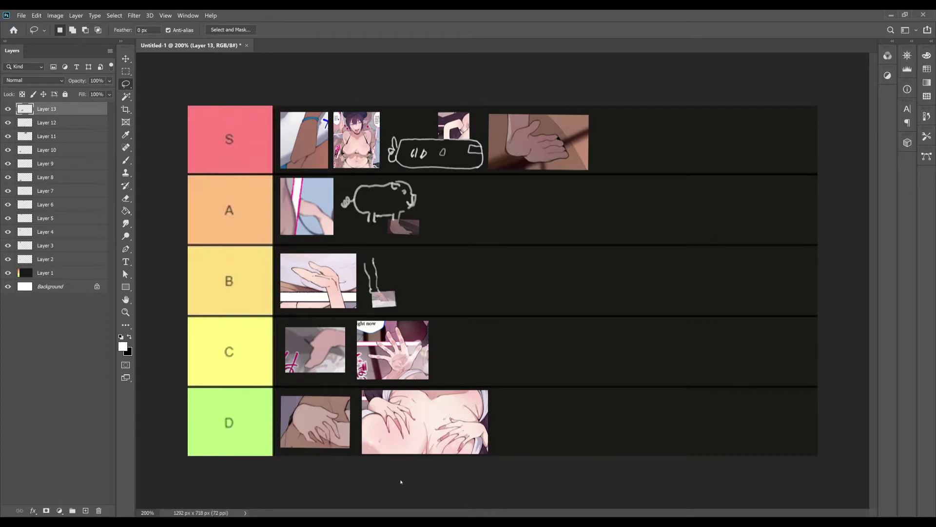
# Paste the tall image with the hand resting on grey-green fabric, scale it to about 54%, and place it third in the A row
pyautogui.hotkey('ctrl', 'v')
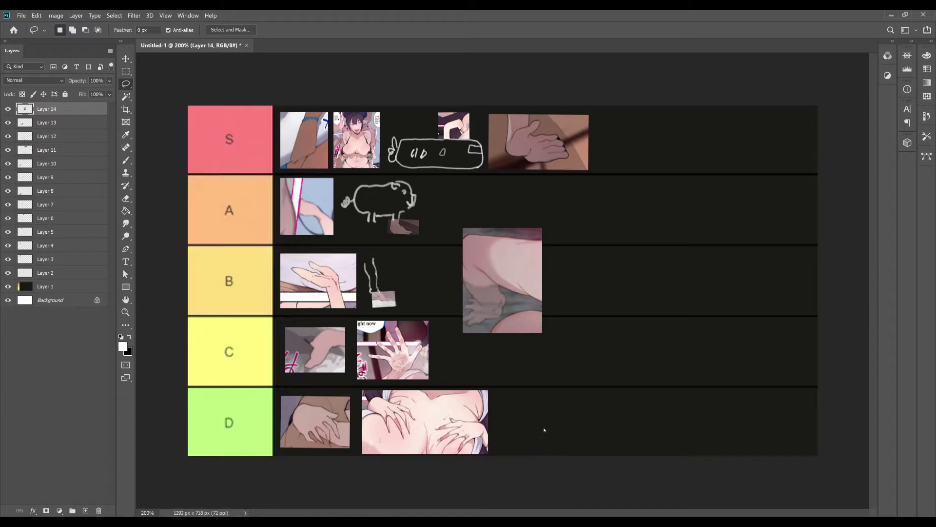
pyautogui.hotkey('ctrl', 't')
pyautogui.moveTo(522, 301); pyautogui.dragTo(553, 319)
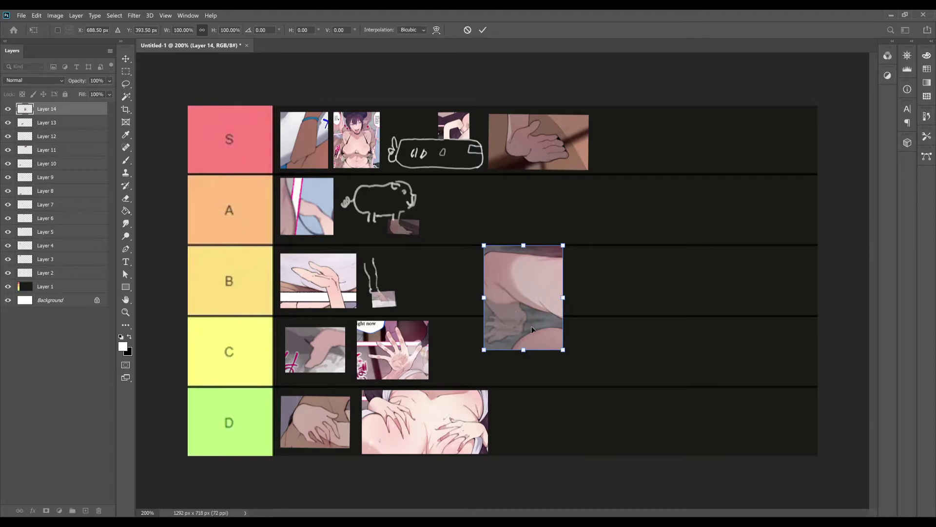
pyautogui.moveTo(563, 350); pyautogui.dragTo(472, 236)
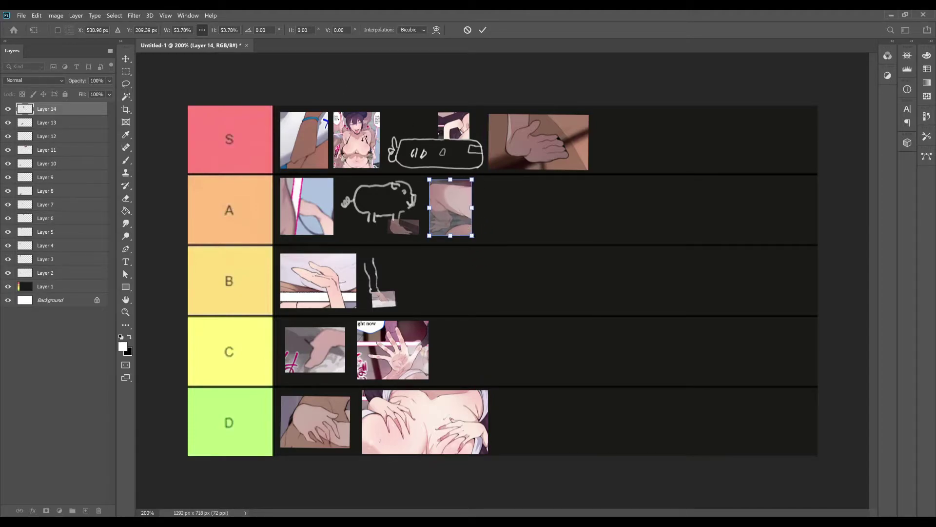
pyautogui.press('Return')
pyautogui.press('l')
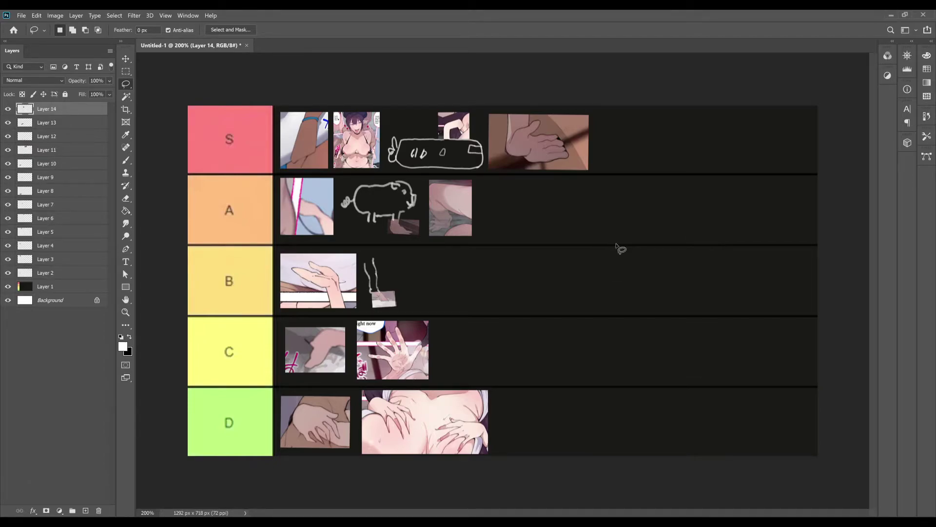
# Paste the dark grey foot image, scale it to about 58%, and place it third in the C row
pyautogui.hotkey('ctrl', 'v')
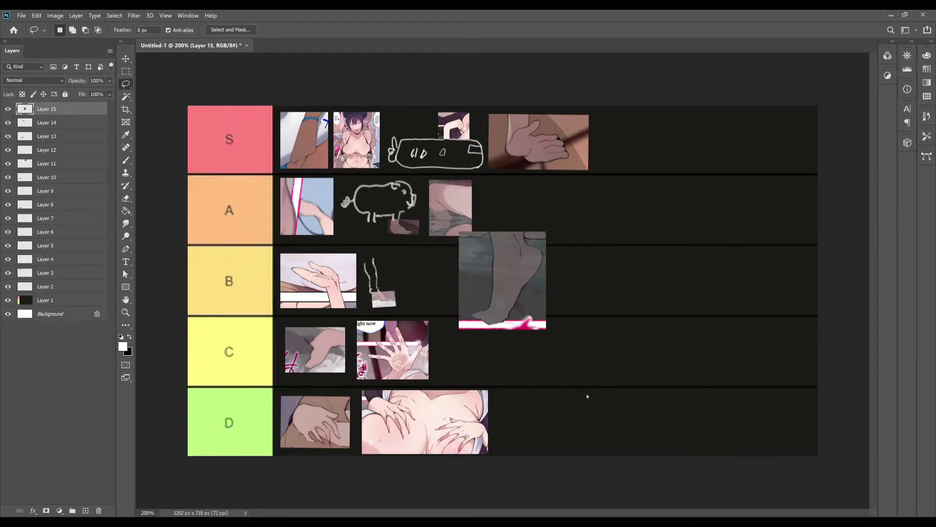
pyautogui.hotkey('ctrl', 't')
pyautogui.moveTo(530, 308); pyautogui.dragTo(505, 357)
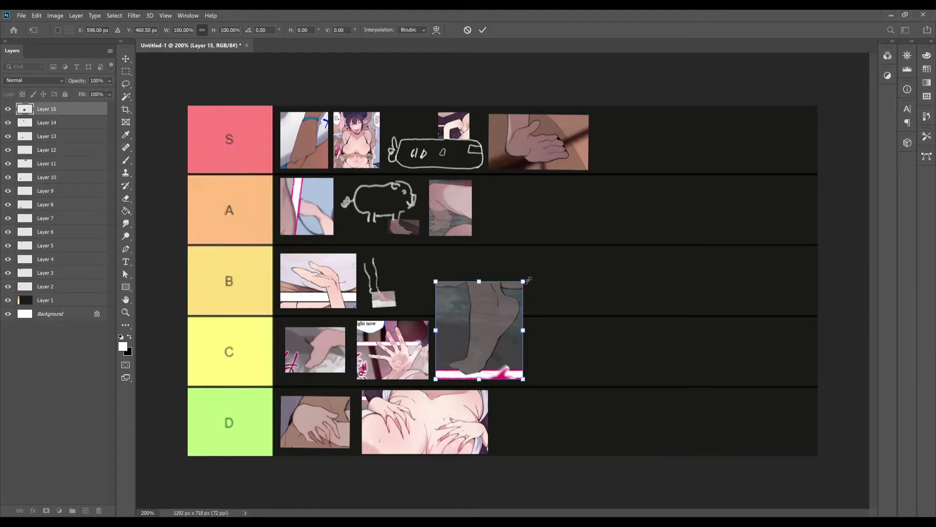
pyautogui.moveTo(528, 279); pyautogui.dragTo(492, 321)
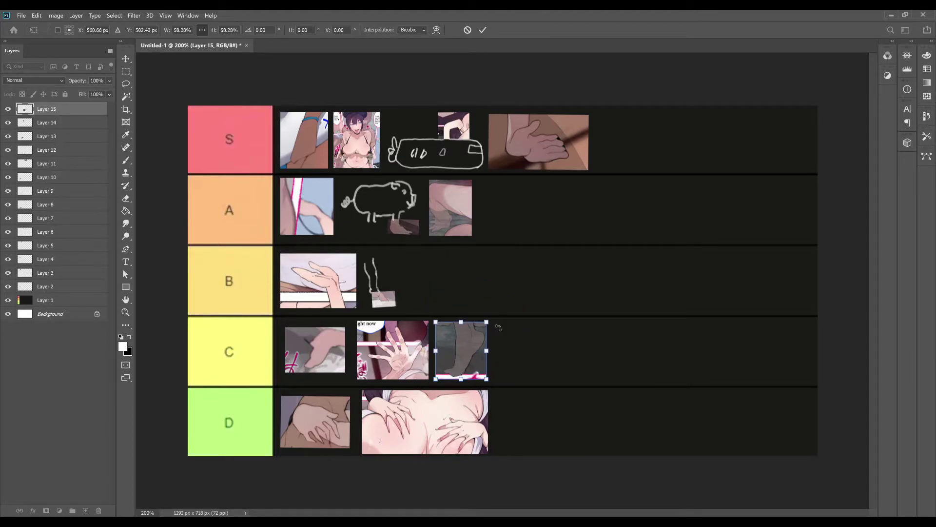
pyautogui.click(475, 339)
pyautogui.press('l')
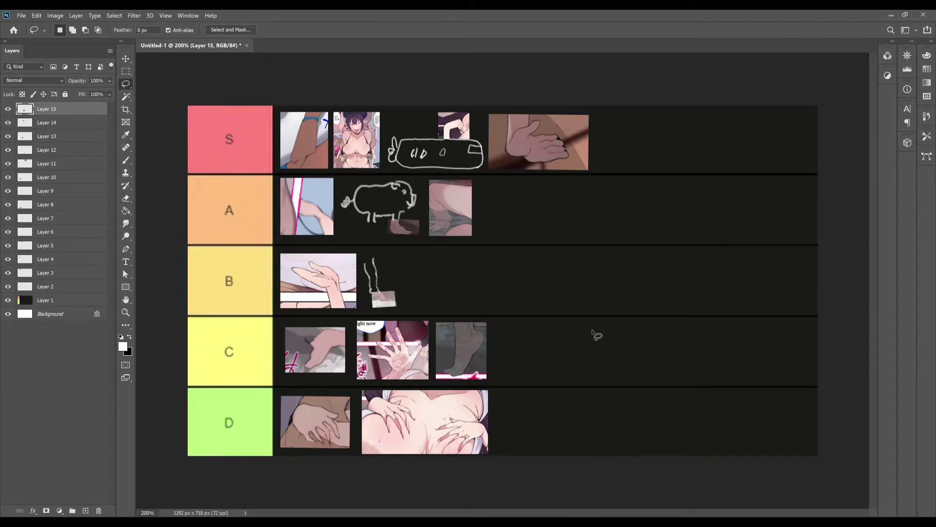
# Paste the small image with the dark green shape and arm, enlarge it to about 158%, and place it fourth in the A row
pyautogui.hotkey('ctrl', 'v')
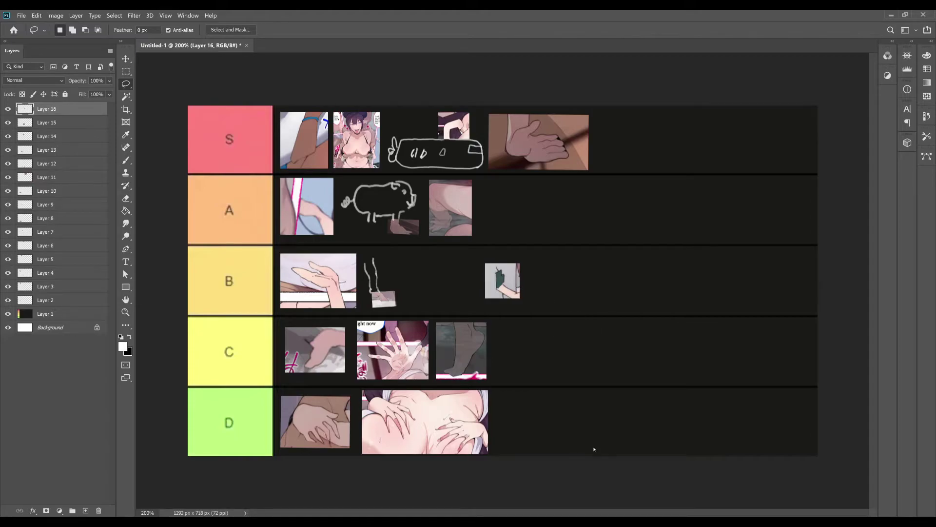
pyautogui.hotkey('ctrl', 't')
pyautogui.moveTo(507, 284)
pyautogui.mouseDown()
pyautogui.moveTo(565, 267)
pyautogui.moveTo(539, 287)
pyautogui.moveTo(581, 231)
pyautogui.moveTo(503, 217)
pyautogui.moveTo(497, 198)
pyautogui.moveTo(542, 237)
pyautogui.moveTo(511, 212)
pyautogui.mouseUp()
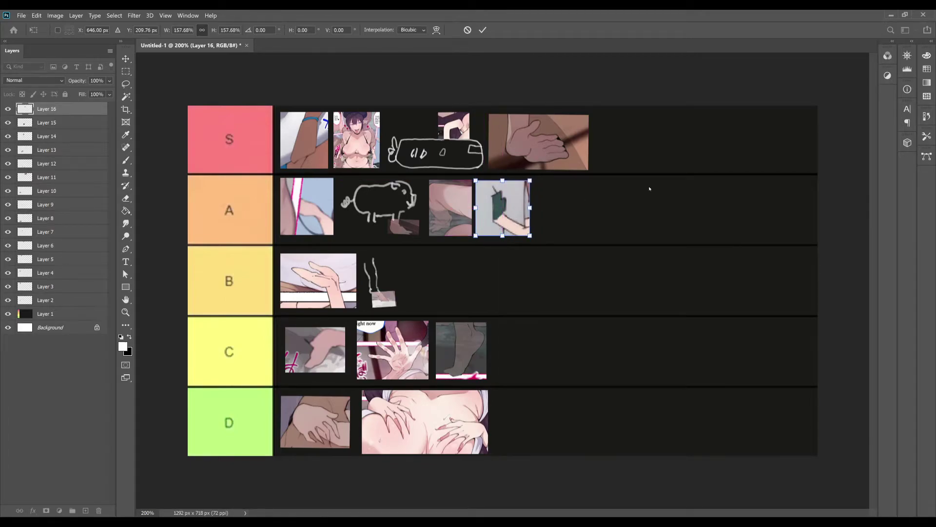
pyautogui.press('Return')
pyautogui.press('l')
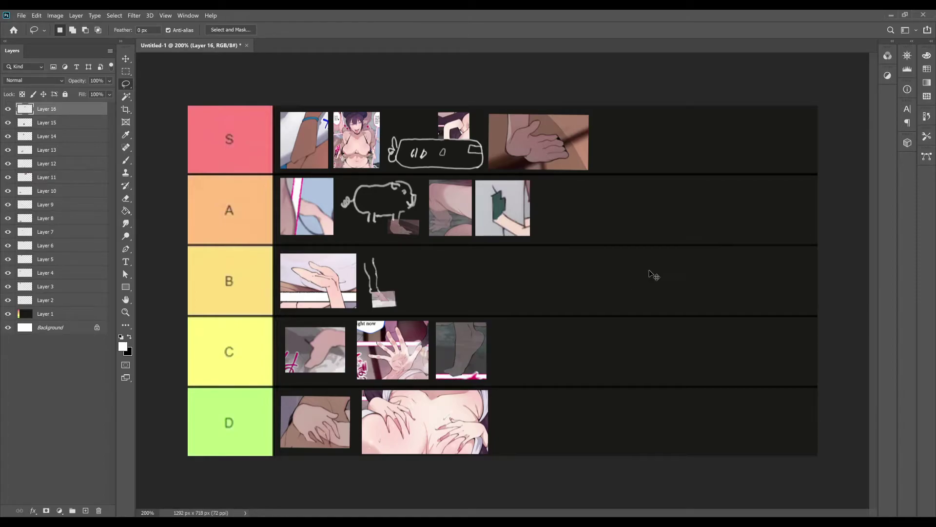
# Paste the wide green cardigan image, scale it to about 55%, and place it fifth in the S row
pyautogui.hotkey('ctrl', 'v')
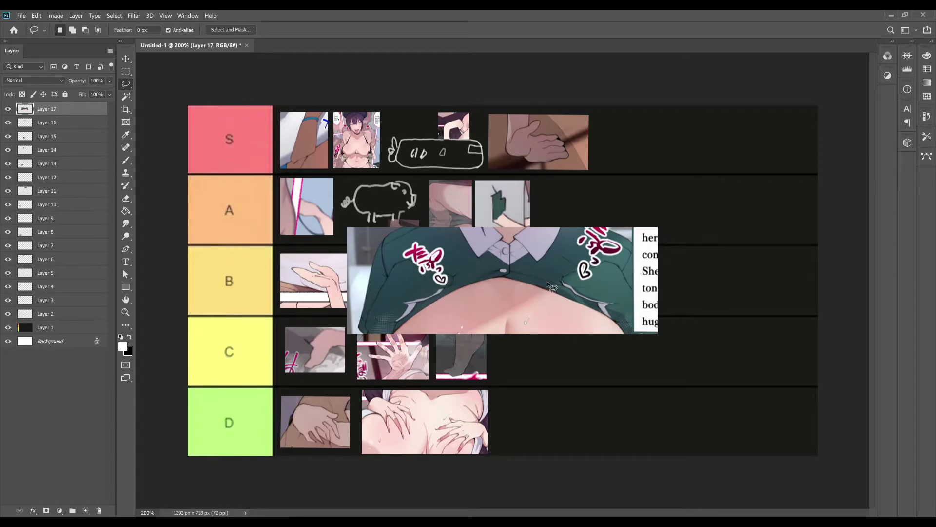
pyautogui.hotkey('ctrl', 't')
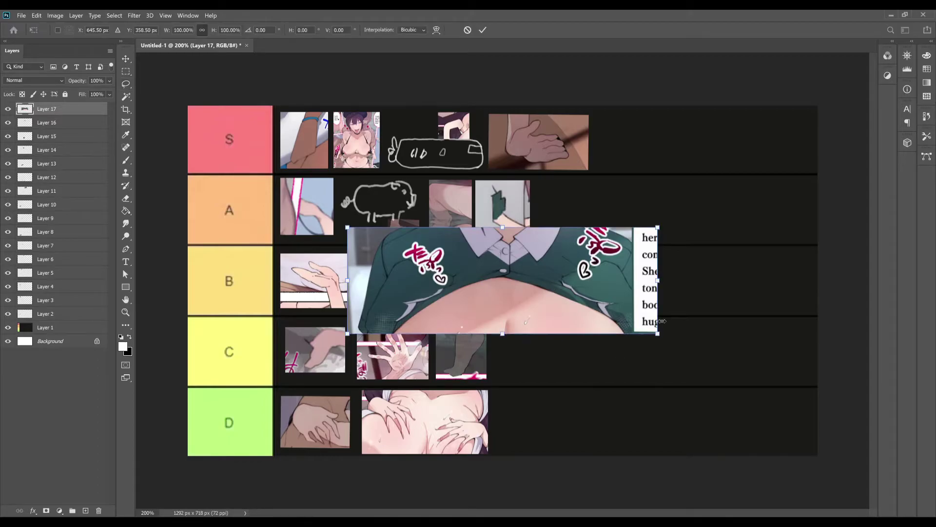
pyautogui.moveTo(658, 333)
pyautogui.mouseDown()
pyautogui.moveTo(574, 290)
pyautogui.moveTo(550, 296)
pyautogui.mouseUp()
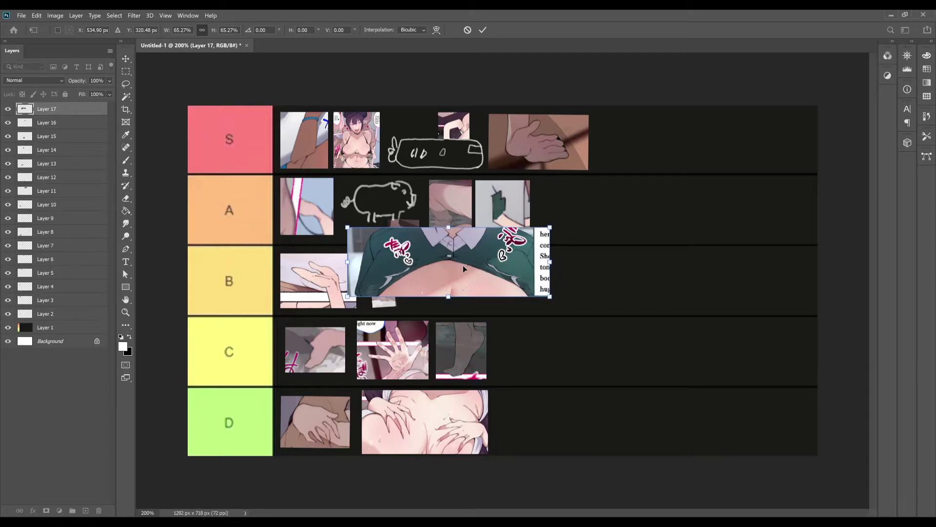
pyautogui.moveTo(425, 267); pyautogui.dragTo(676, 148)
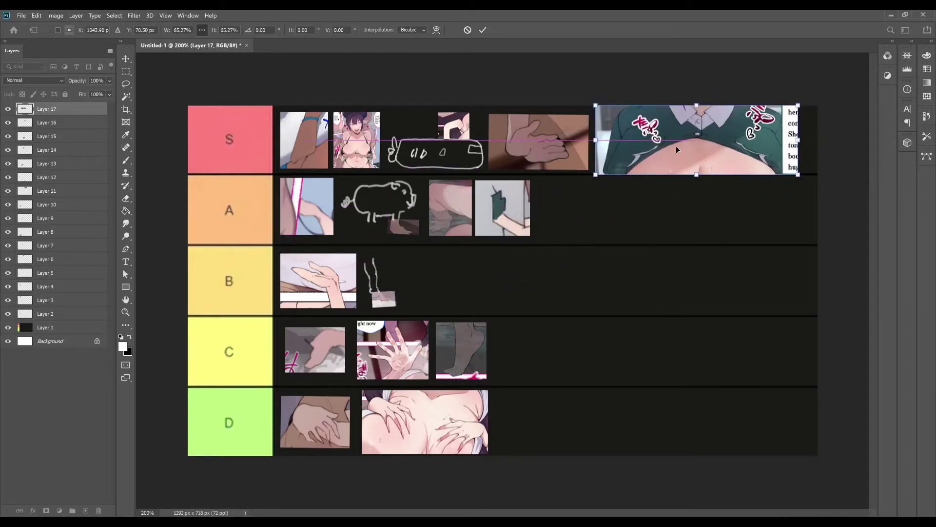
pyautogui.moveTo(799, 175); pyautogui.dragTo(766, 164)
pyautogui.moveTo(694, 146); pyautogui.dragTo(691, 154)
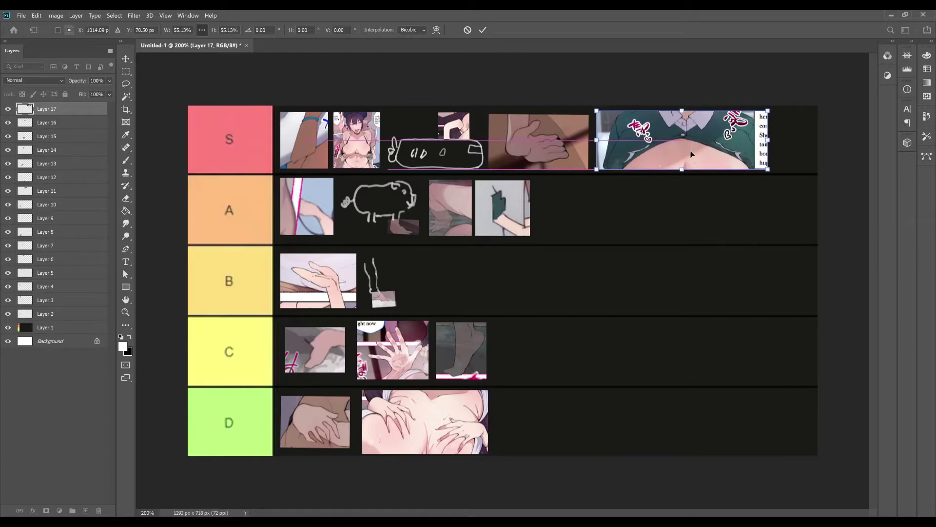
pyautogui.press('Return')
pyautogui.press('l')
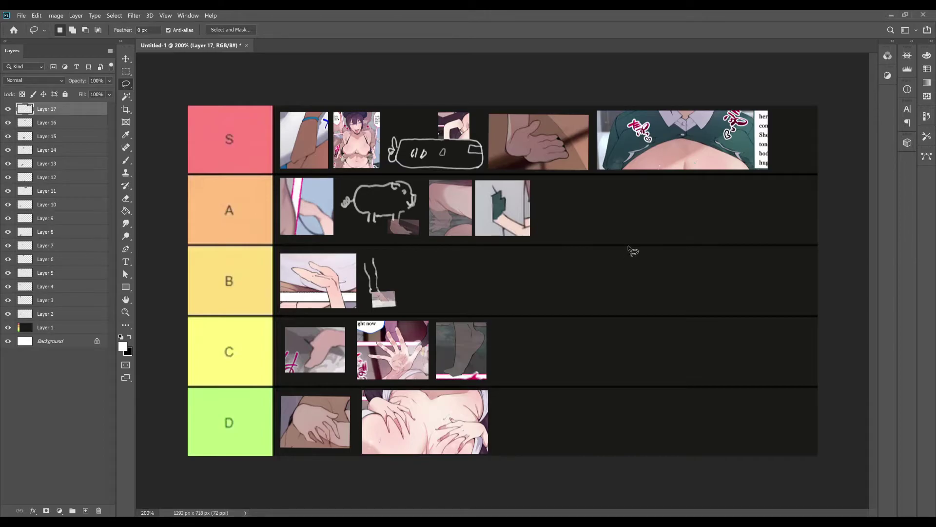
# Paste the bent arm image with the pink edge, scale it to about 92%, and place it fifth in the A row
pyautogui.hotkey('ctrl', 'v')
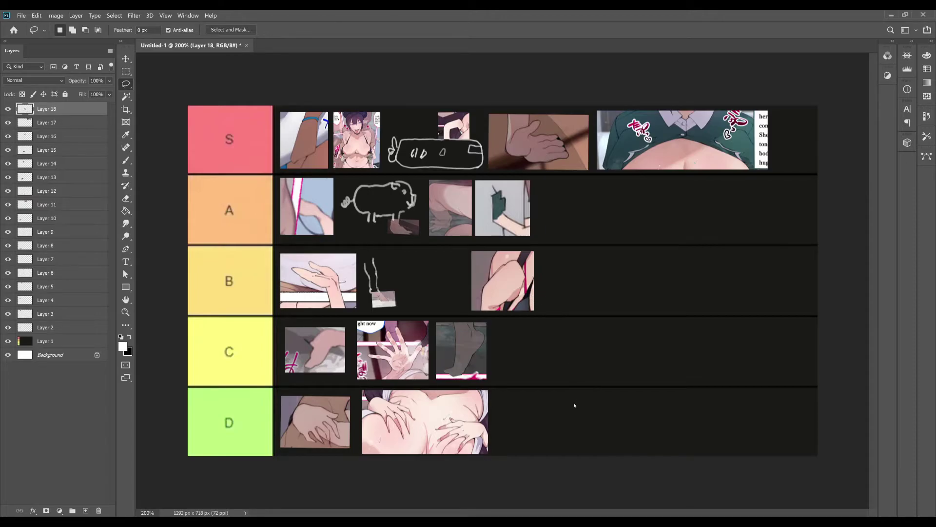
pyautogui.hotkey('ctrl', 't')
pyautogui.moveTo(511, 301); pyautogui.dragTo(564, 222)
pyautogui.moveTo(596, 179); pyautogui.dragTo(569, 205)
pyautogui.moveTo(565, 237); pyautogui.dragTo(566, 234)
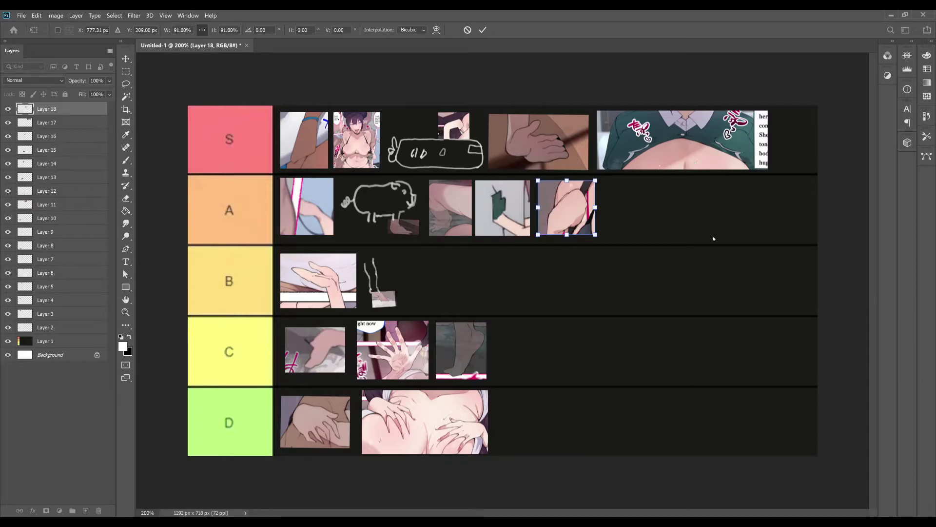
pyautogui.press('Return')
pyautogui.press('l')
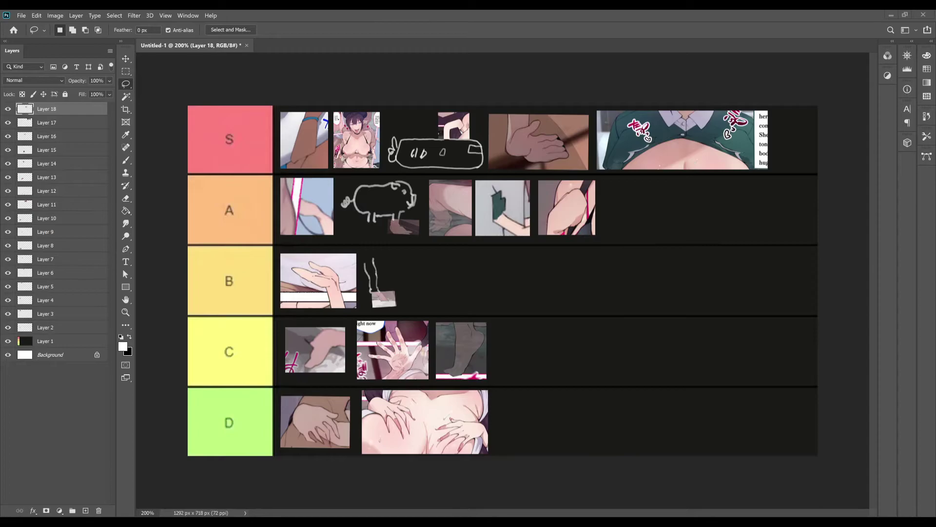
# Paste the image of crossed hands with white cuffs and enlarge it to about 167% over the C and D rows
pyautogui.hotkey('ctrl', 'v')
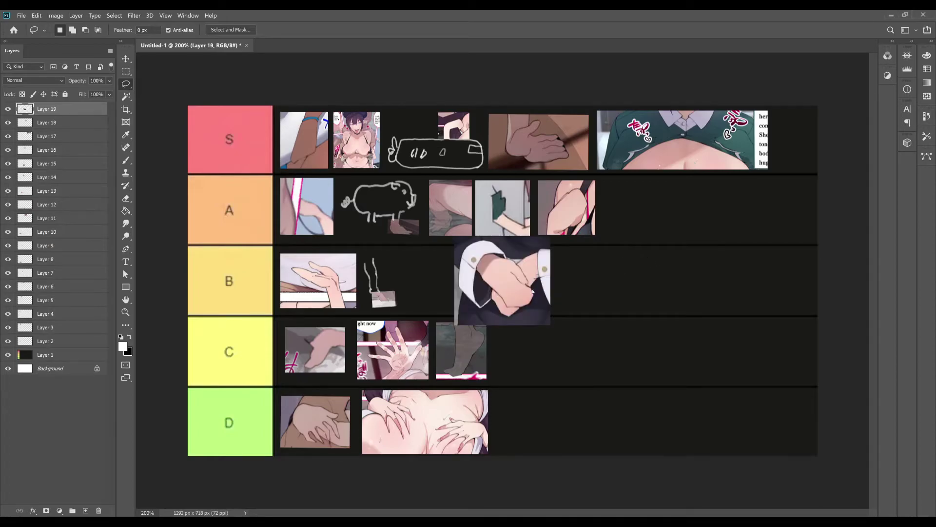
pyautogui.hotkey('ctrl', 't')
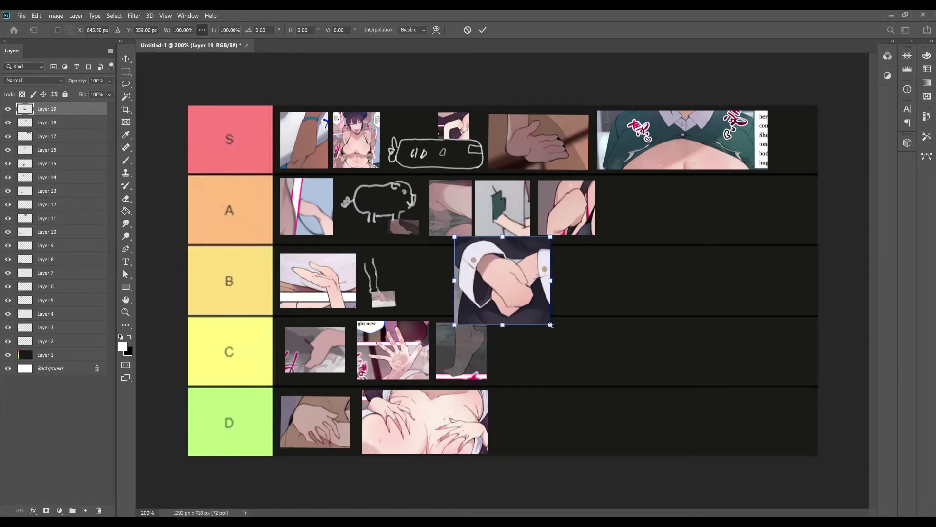
pyautogui.moveTo(550, 326); pyautogui.dragTo(615, 383)
pyautogui.moveTo(565, 333); pyautogui.dragTo(626, 383)
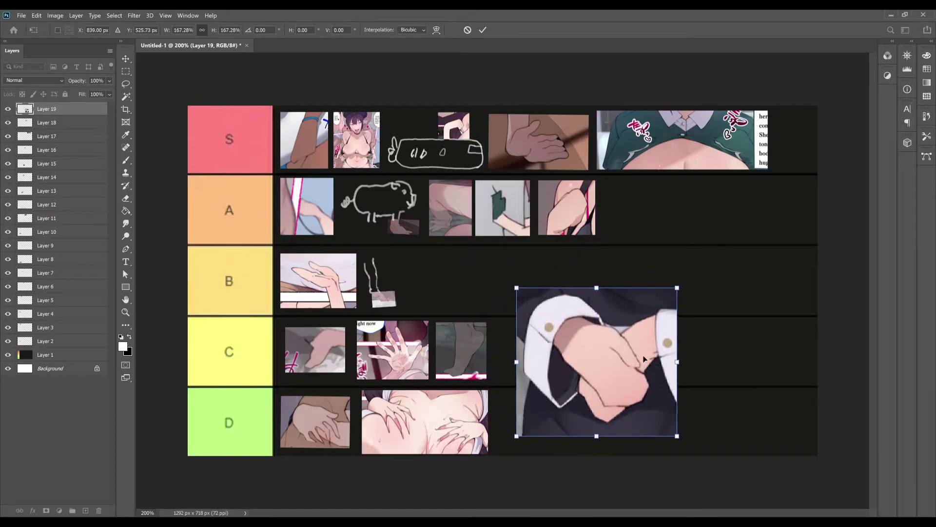
pyautogui.press('l')
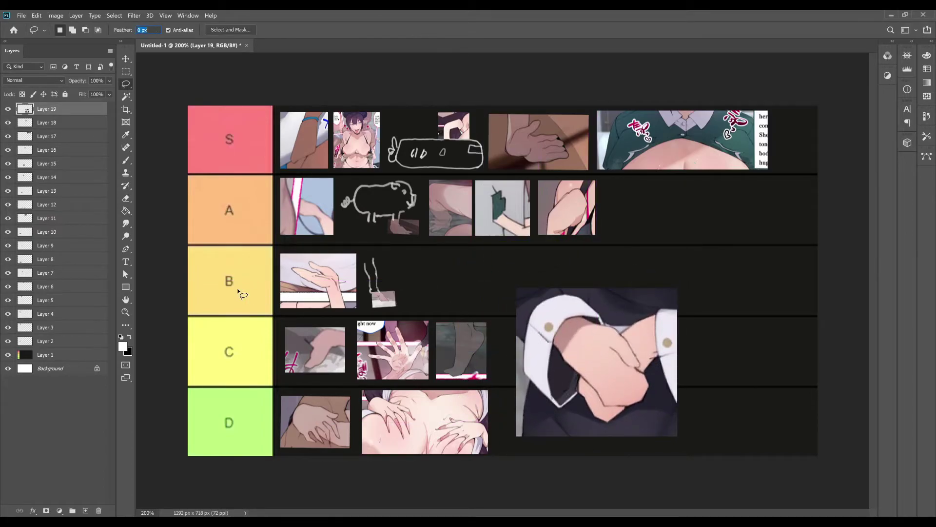
# Extend the canvas on its right side with the Crop tool to a width of 1594 px
pyautogui.click(90, 358)
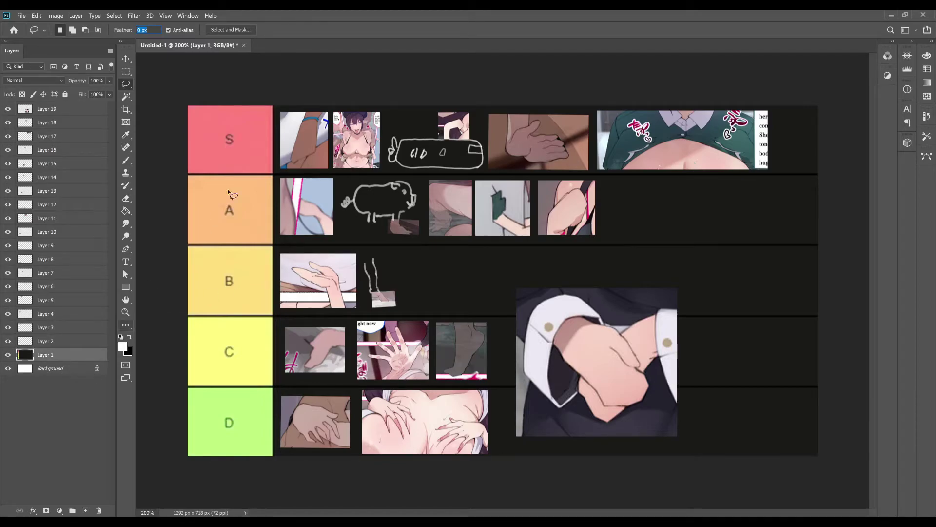
pyautogui.click(126, 110)
pyautogui.moveTo(820, 266); pyautogui.dragTo(868, 272)
pyautogui.click(553, 70)
pyautogui.press('Return')
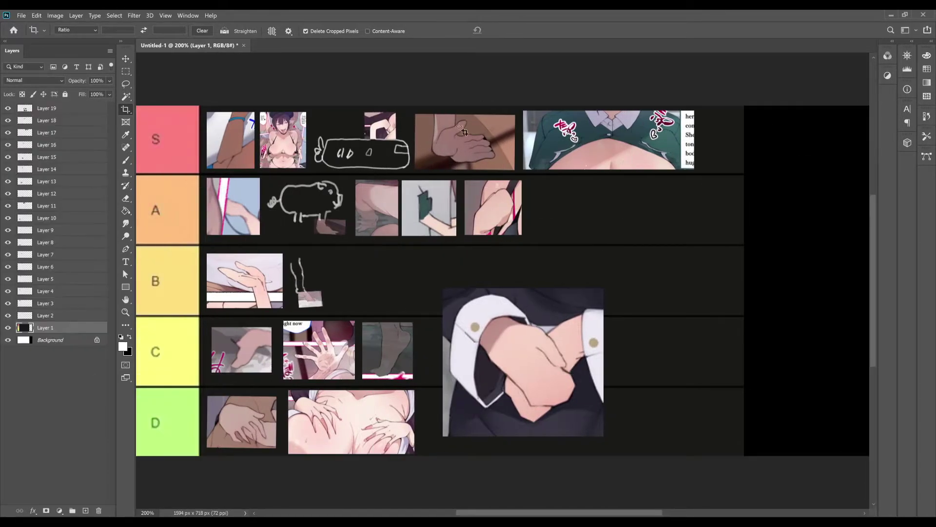
# Sample the rows' dark background colour and fill the added black canvas area on Layer 1 with it
pyautogui.press('i')
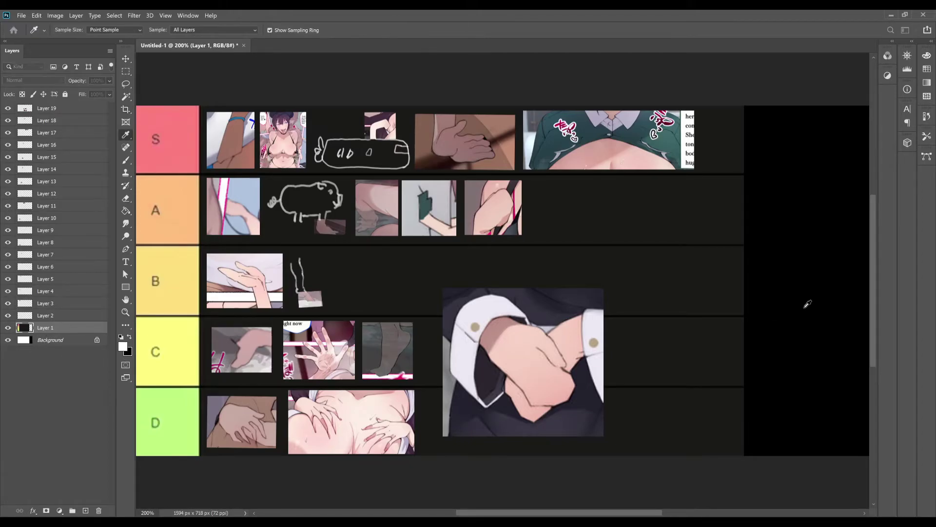
pyautogui.press('c')
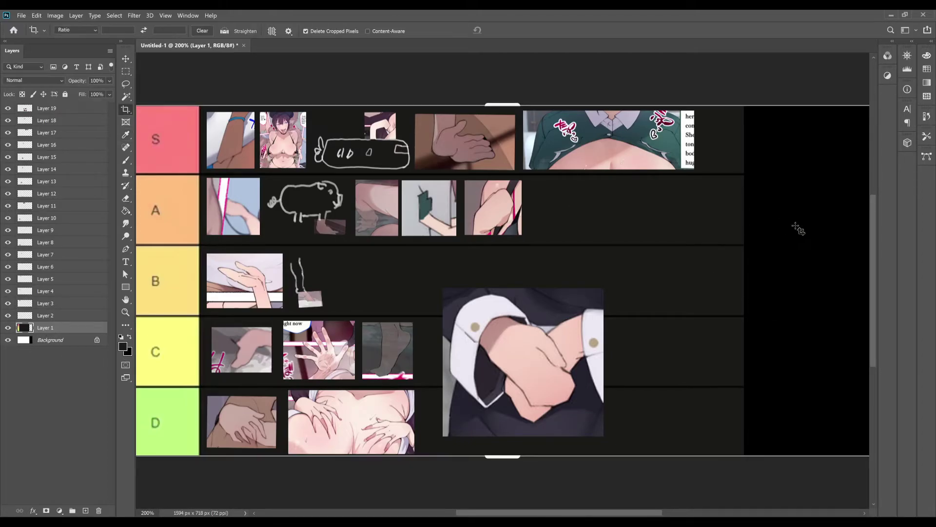
pyautogui.click(40, 110)
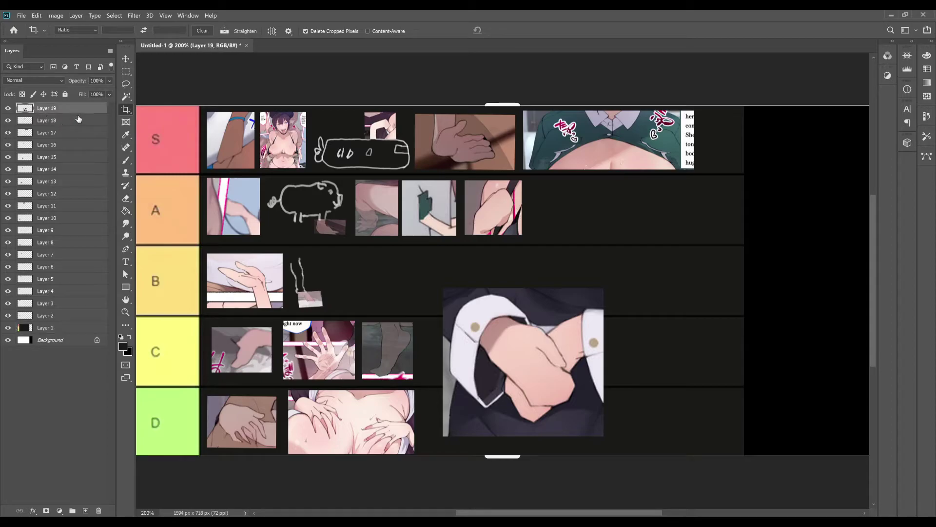
pyautogui.click(126, 211)
pyautogui.click(55, 330)
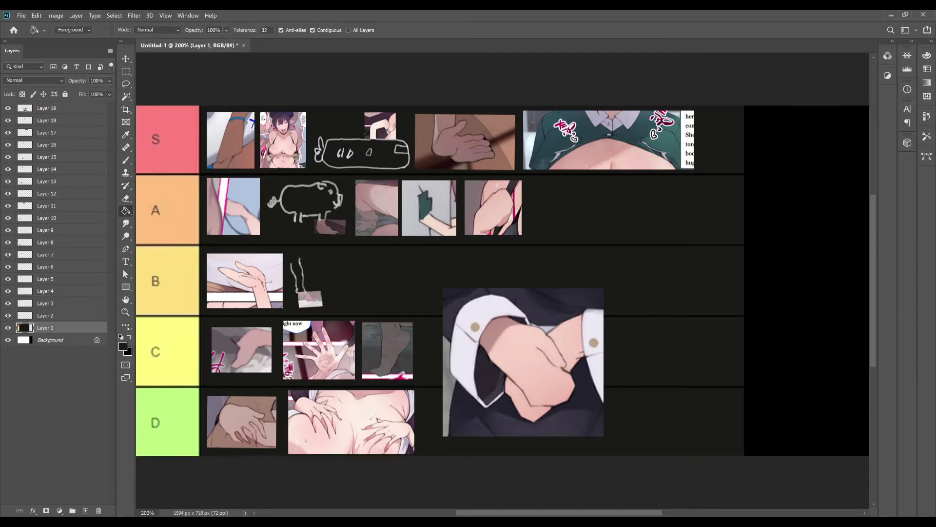
pyautogui.click(832, 296)
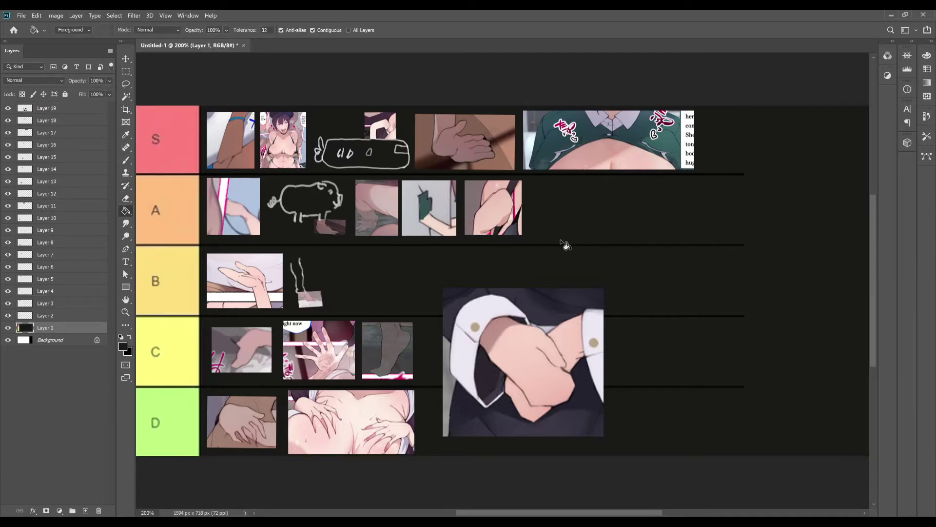
# Scale the white-cuffed hands image on Layer 19 to about 37% and place it sixth in the S row
pyautogui.click(125, 71)
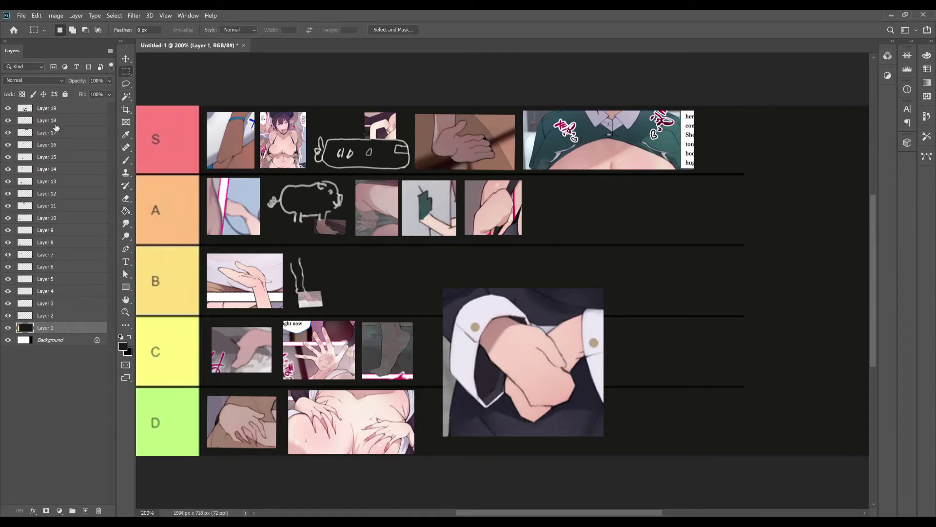
pyautogui.click(49, 109)
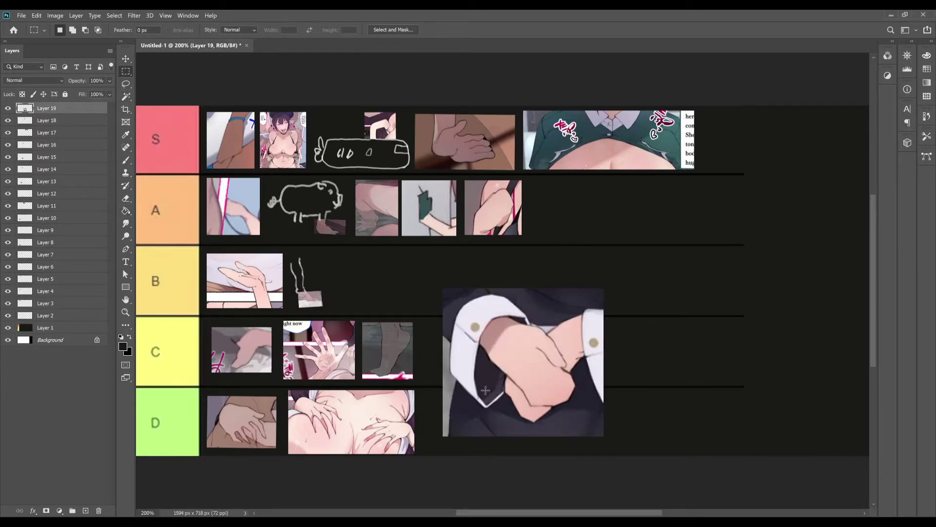
pyautogui.hotkey('ctrl', 't')
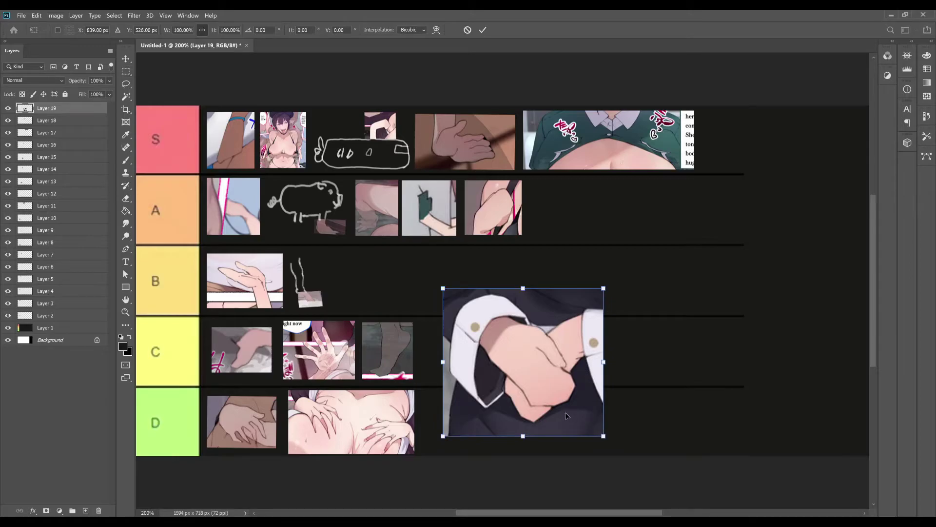
pyautogui.moveTo(551, 415); pyautogui.dragTo(807, 230)
pyautogui.moveTo(860, 260); pyautogui.dragTo(759, 165)
pyautogui.press('Left')
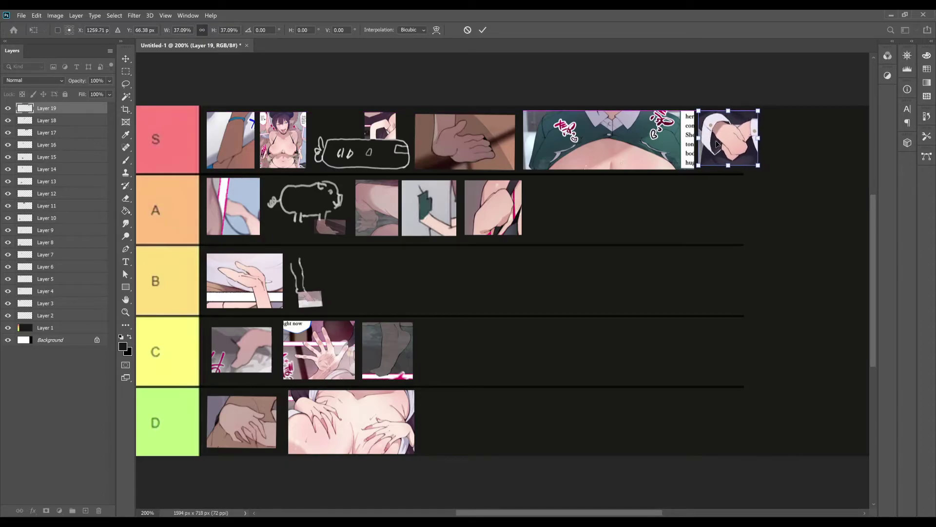
pyautogui.press('Return')
pyautogui.press('m')
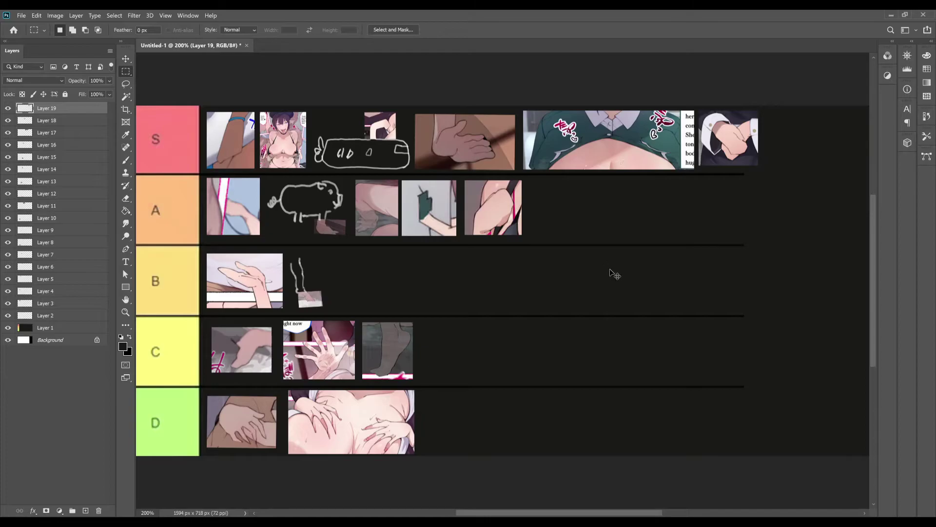
# Paste the small greyish-pink line-art image and enlarge it to about 360%
pyautogui.hotkey('ctrl', 'v')
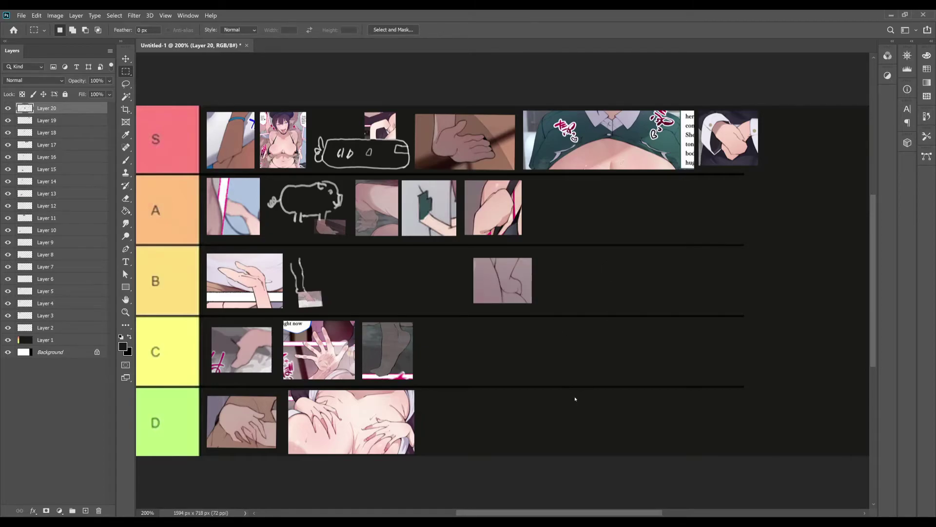
pyautogui.hotkey('ctrl', 't')
pyautogui.moveTo(532, 303); pyautogui.dragTo(683, 421)
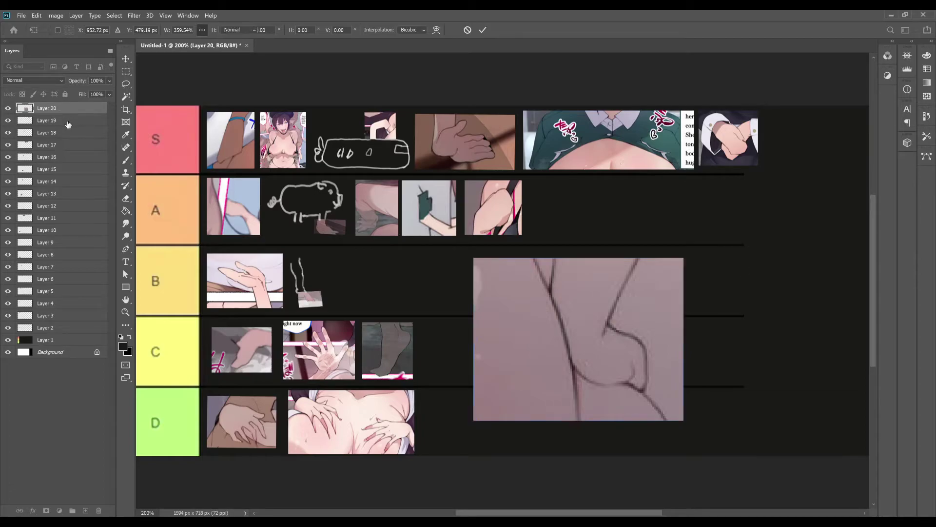
pyautogui.press('Return')
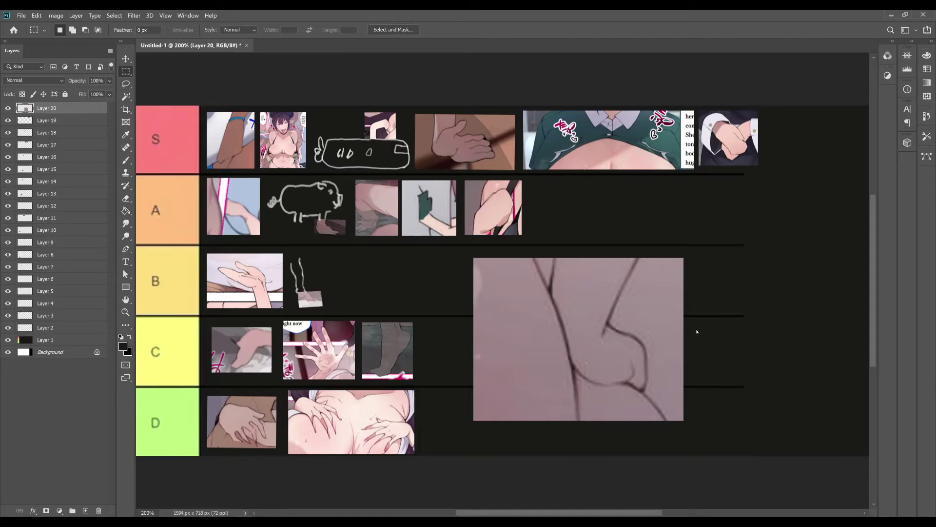
# Scale the greyish-pink line-art image down to about 34.5% and place it fourth in the C row
pyautogui.hotkey('ctrl', 't')
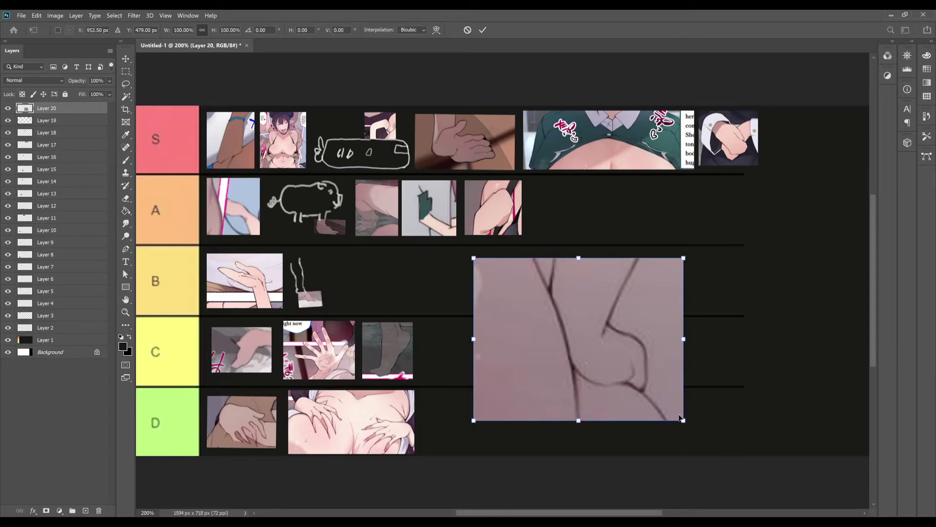
pyautogui.moveTo(648, 396); pyautogui.dragTo(590, 357)
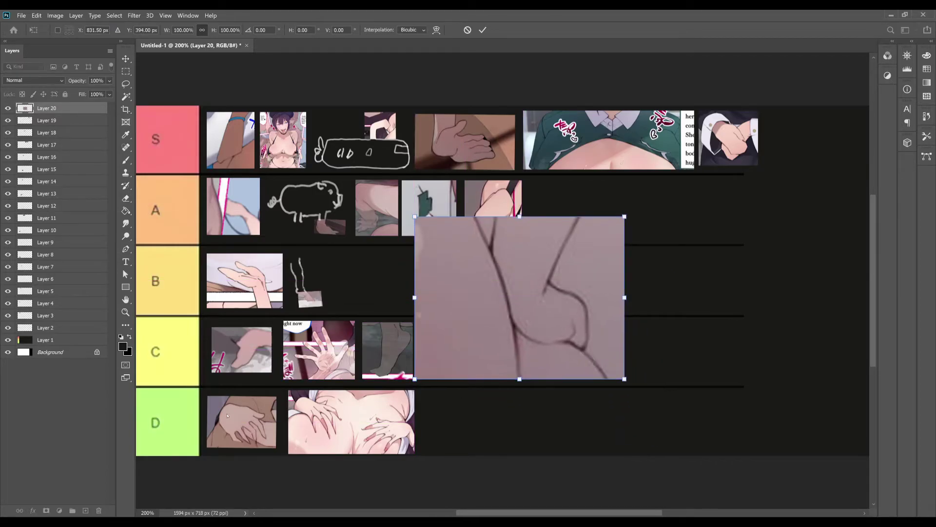
pyautogui.moveTo(523, 353); pyautogui.dragTo(525, 352)
pyautogui.moveTo(620, 218); pyautogui.dragTo(498, 333)
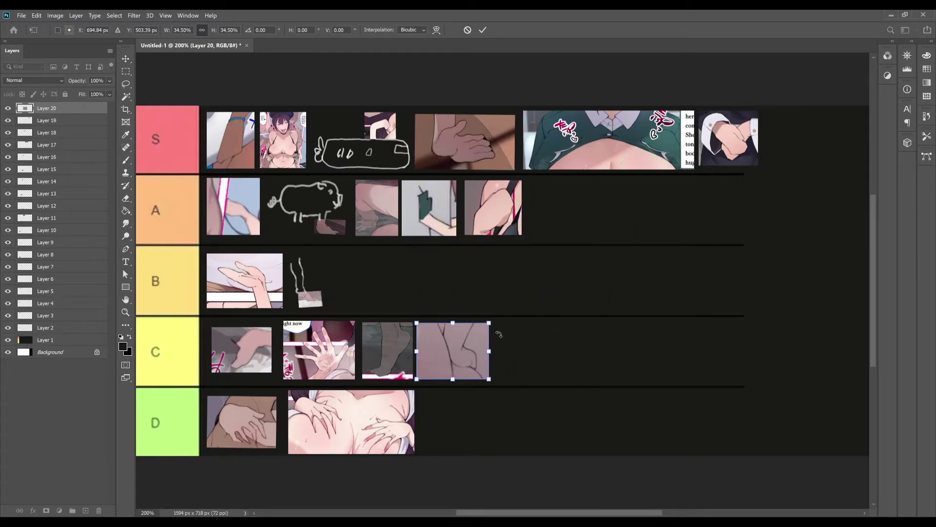
pyautogui.press('Return')
pyautogui.press('m')
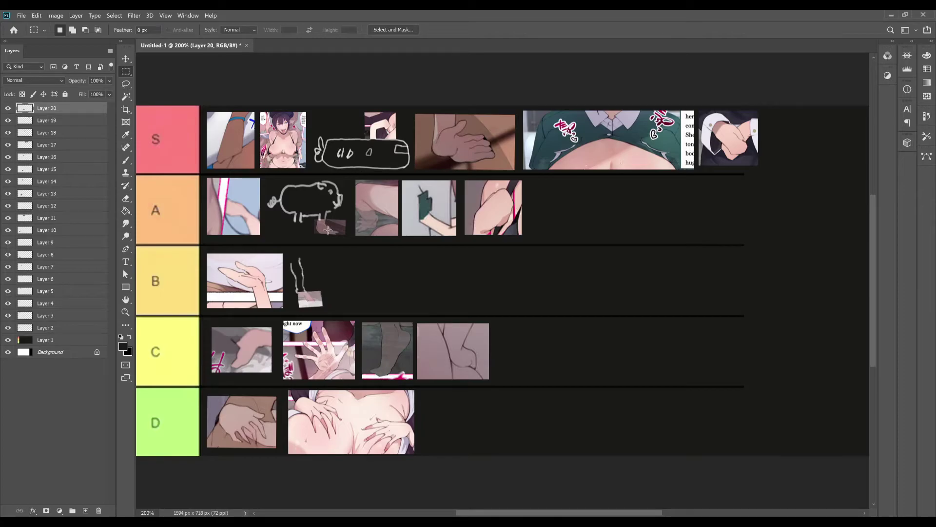
# Paste the image of hands with interlocked fingers, shrink it to the row height, and place it third in the D row
pyautogui.hotkey('ctrl', 'v')
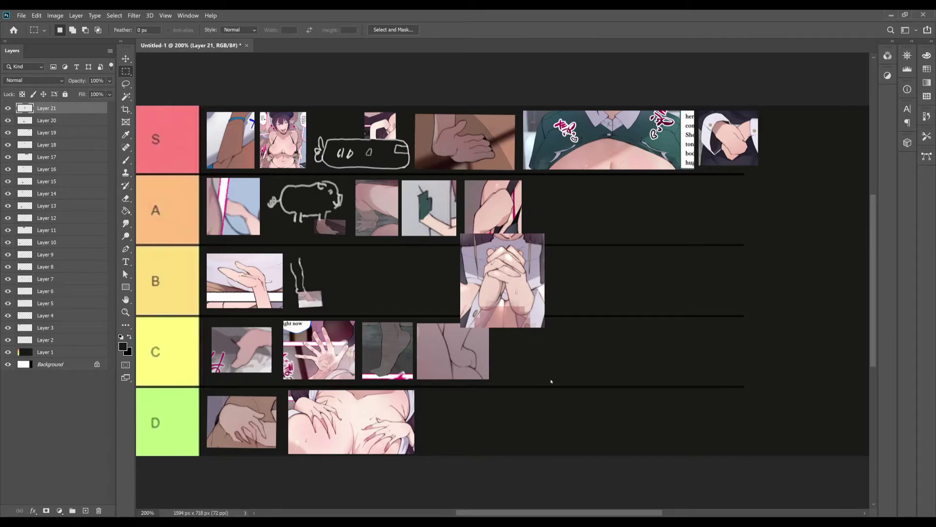
pyautogui.hotkey('ctrl', 't')
pyautogui.moveTo(507, 295); pyautogui.dragTo(478, 416)
pyautogui.moveTo(502, 359); pyautogui.dragTo(482, 396)
pyautogui.press('Return')
pyautogui.press('m')
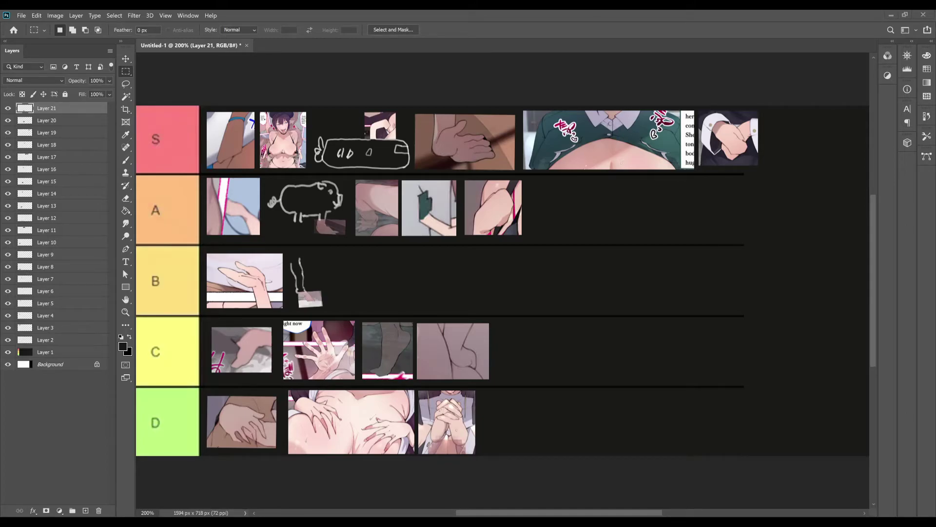
# Paste the image of a hand holding a pink phone, shrink it to the row height, and place it third in the B row
pyautogui.hotkey('ctrl', 'v')
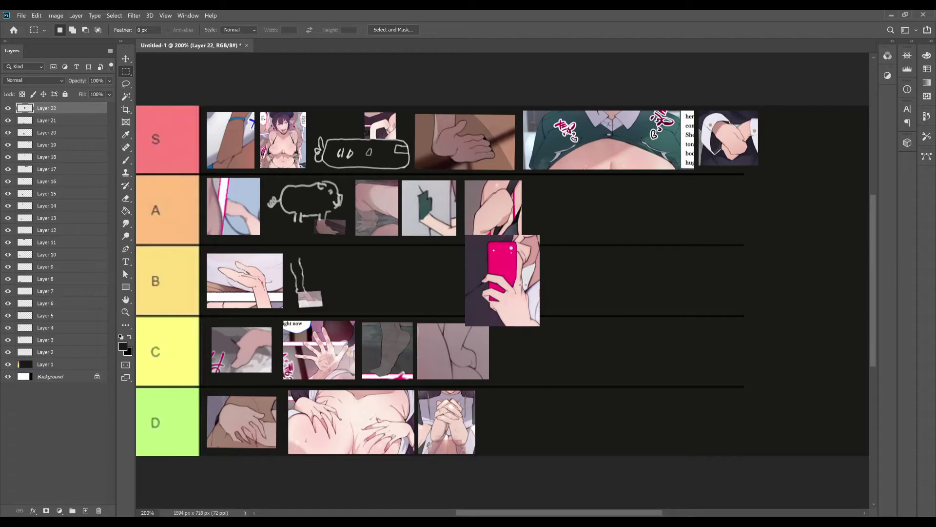
pyautogui.hotkey('ctrl', 't')
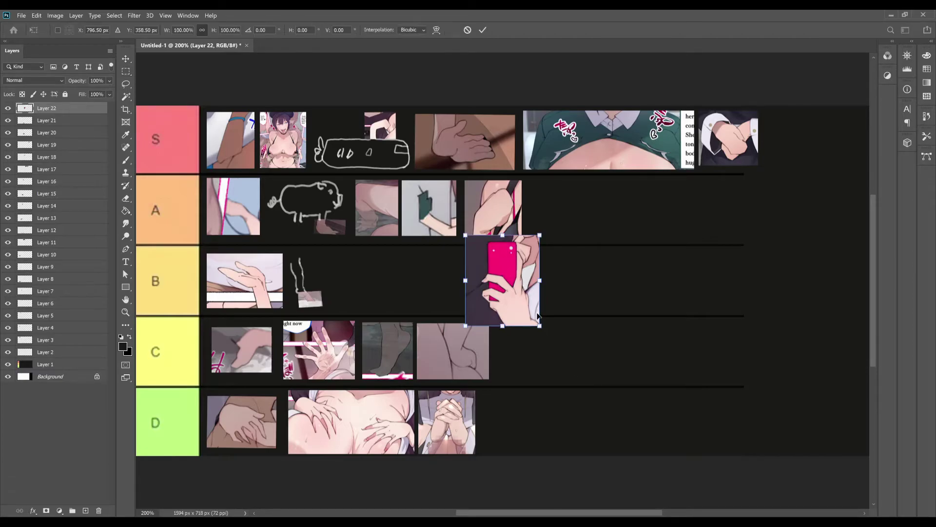
pyautogui.moveTo(532, 304); pyautogui.dragTo(569, 346)
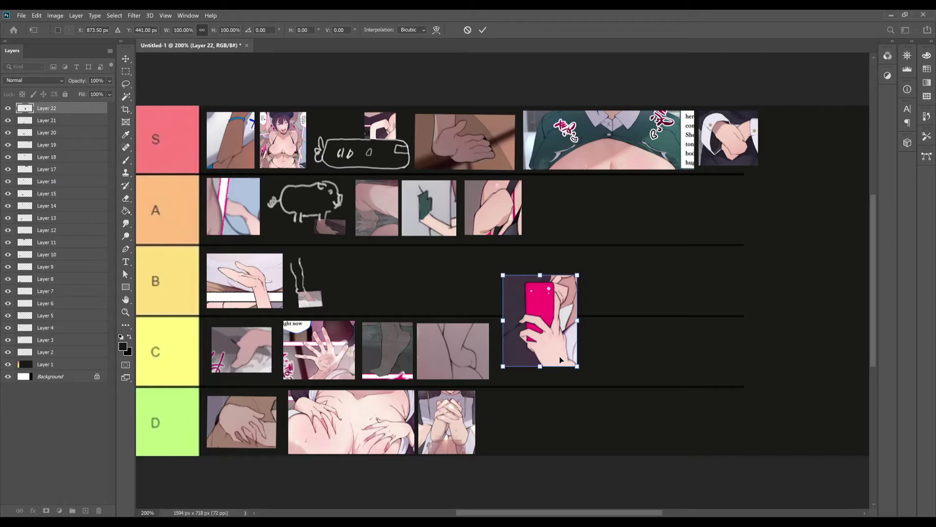
pyautogui.moveTo(560, 356); pyautogui.dragTo(382, 310)
pyautogui.press('Return')
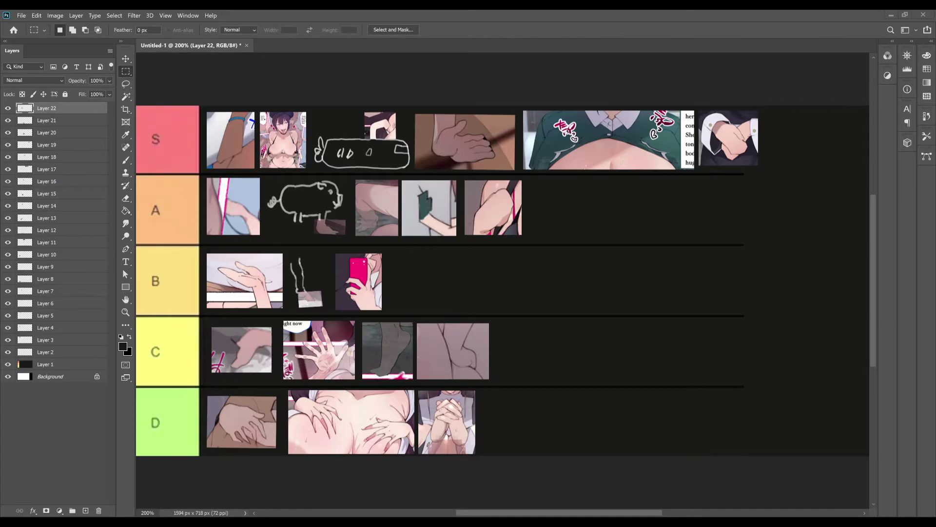
# Paste the wide image of a white-clothed torso, shrink it to the row height, and place it fourth in the B row
pyautogui.hotkey('ctrl', 'v')
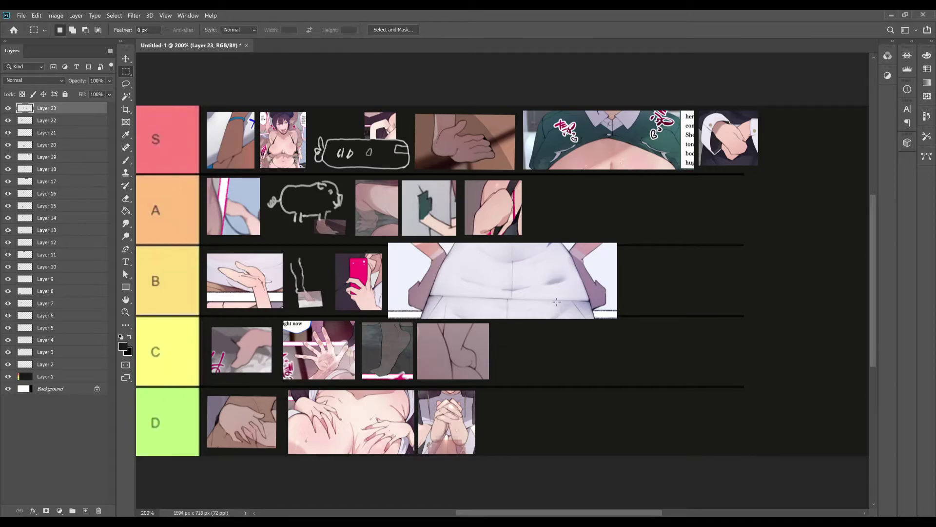
pyautogui.hotkey('ctrl', 't')
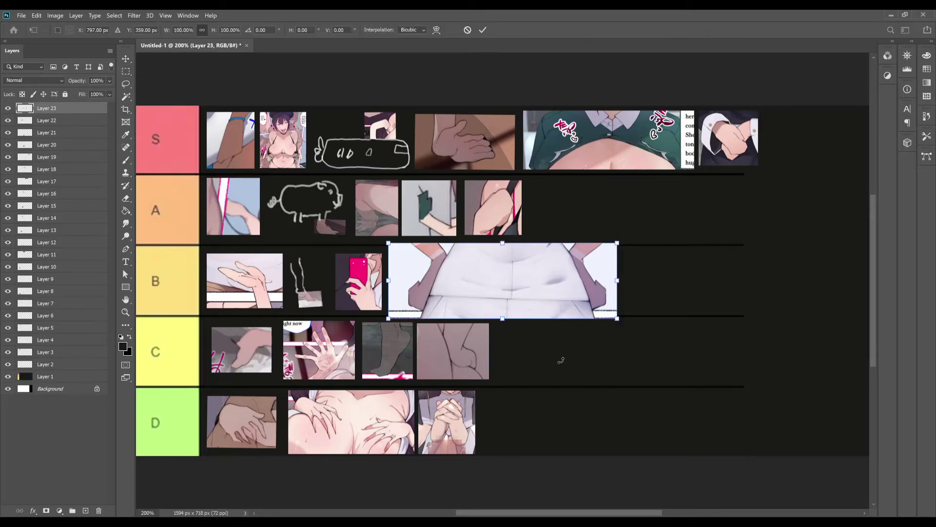
pyautogui.moveTo(541, 303); pyautogui.dragTo(729, 298)
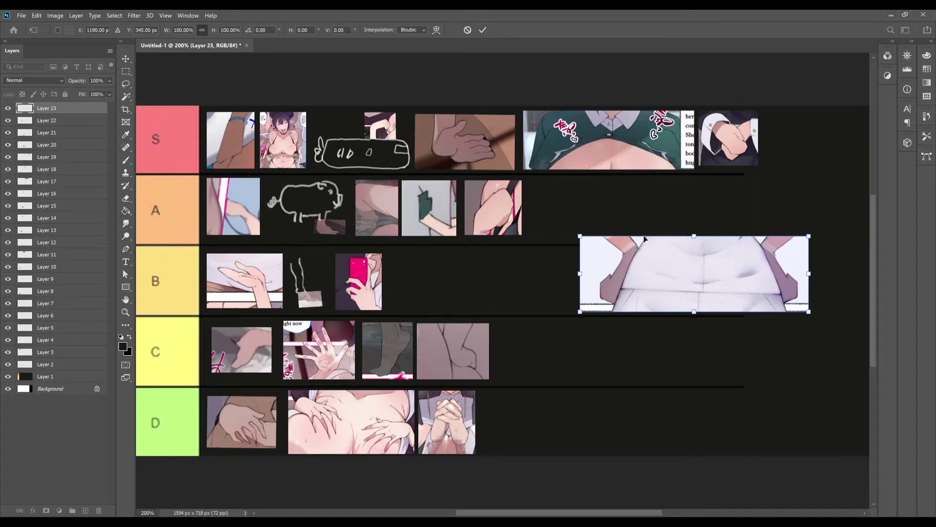
pyautogui.moveTo(628, 285); pyautogui.dragTo(594, 293)
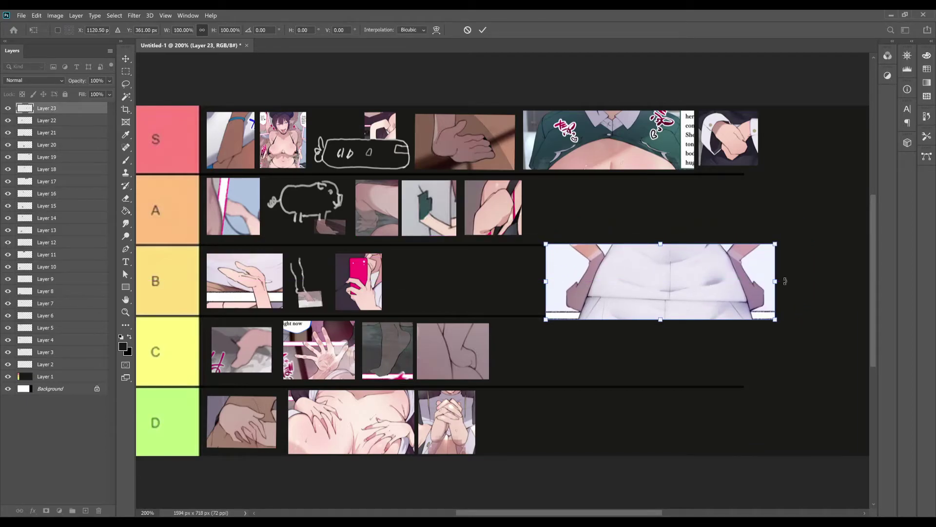
pyautogui.moveTo(776, 281); pyautogui.dragTo(522, 291)
pyautogui.press('Return')
pyautogui.press('m')
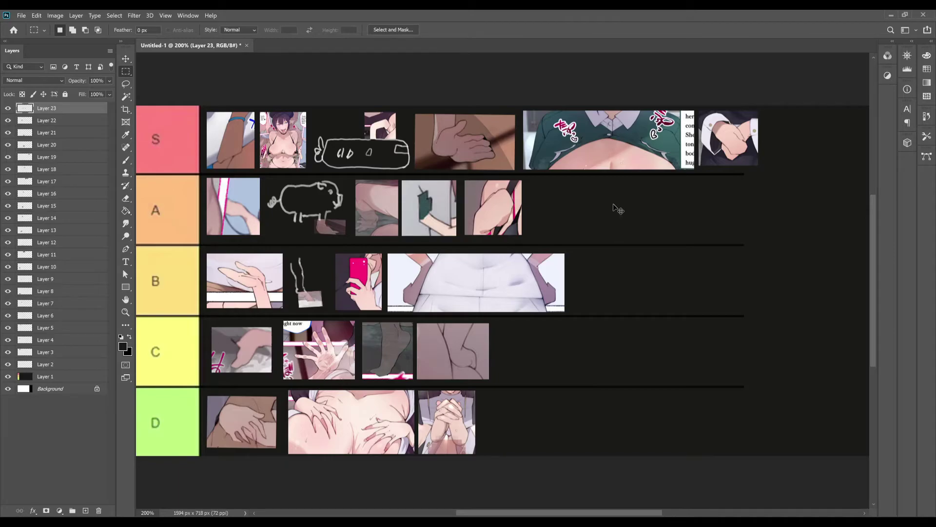
# Paste the image of purple-gloved hands and cover its pixelated areas with black using an enlarged brush
pyautogui.hotkey('ctrl', 'v')
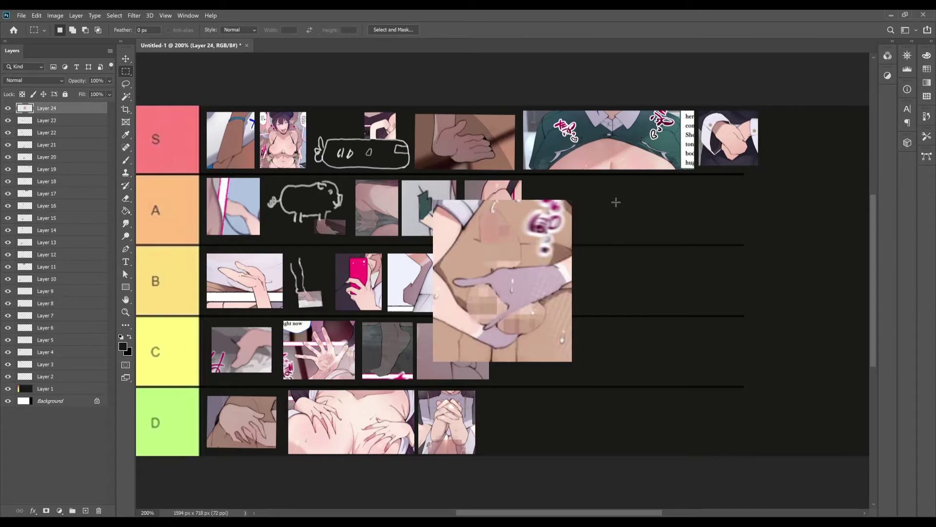
pyautogui.click(126, 160)
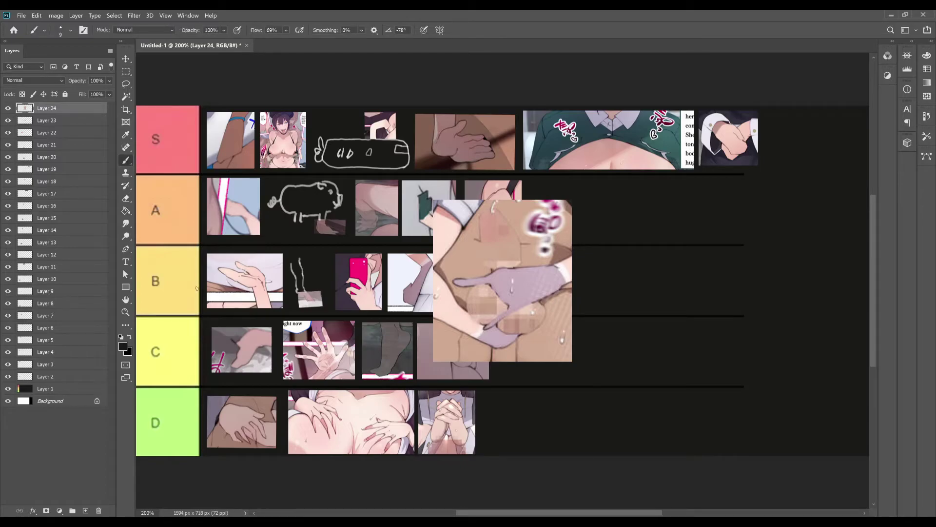
pyautogui.press(']')
pyautogui.press(']')
pyautogui.press(']')
pyautogui.press(']')
pyautogui.press(']')
pyautogui.press(']')
pyautogui.press(']')
pyautogui.press(']')
pyautogui.moveTo(492, 218)
pyautogui.mouseDown()
pyautogui.moveTo(502, 237)
pyautogui.moveTo(485, 261)
pyautogui.moveTo(502, 262)
pyautogui.moveTo(478, 304)
pyautogui.moveTo(526, 324)
pyautogui.mouseUp()
# Darken the lower-left and upper black patches on the gloved-hands image with additional brush dabs
pyautogui.press('[')
pyautogui.press('[')
pyautogui.click(473, 307)
pyautogui.moveTo(474, 309); pyautogui.dragTo(479, 303)
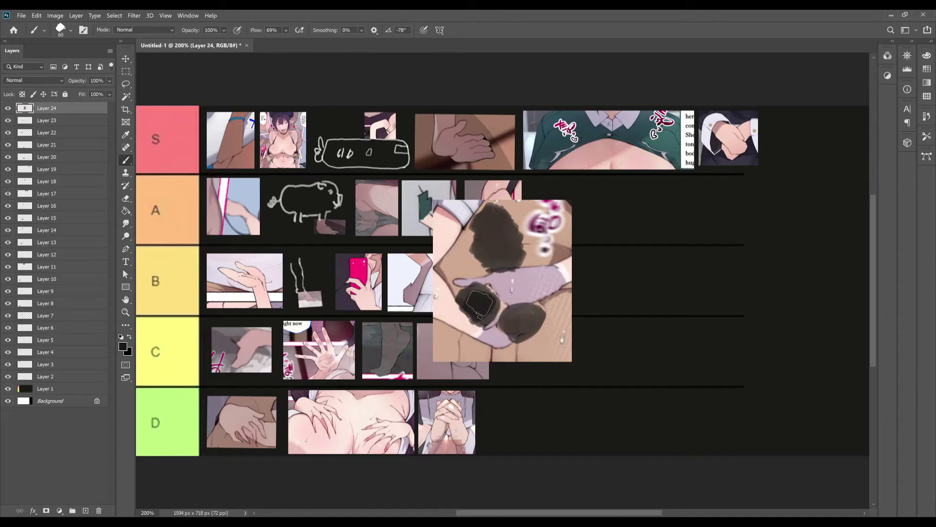
pyautogui.moveTo(492, 215); pyautogui.dragTo(489, 219)
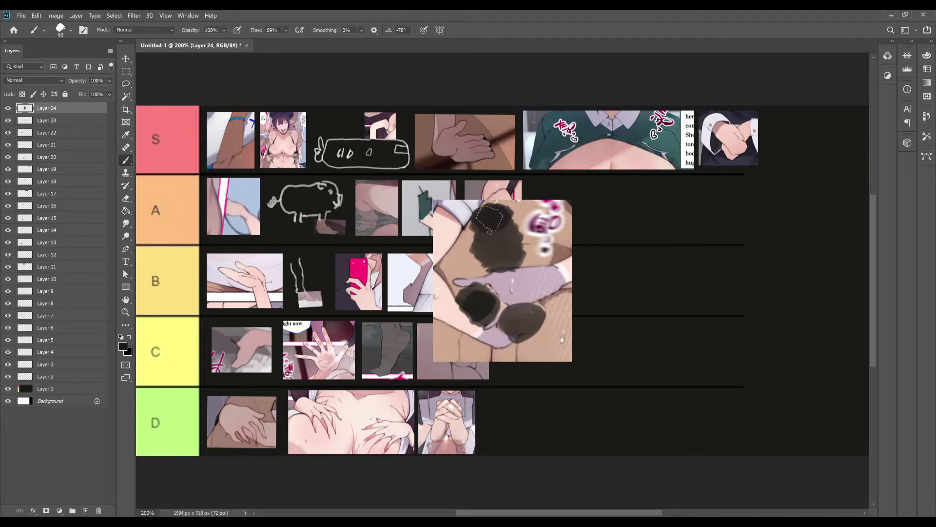
pyautogui.click(489, 219)
pyautogui.press('i')
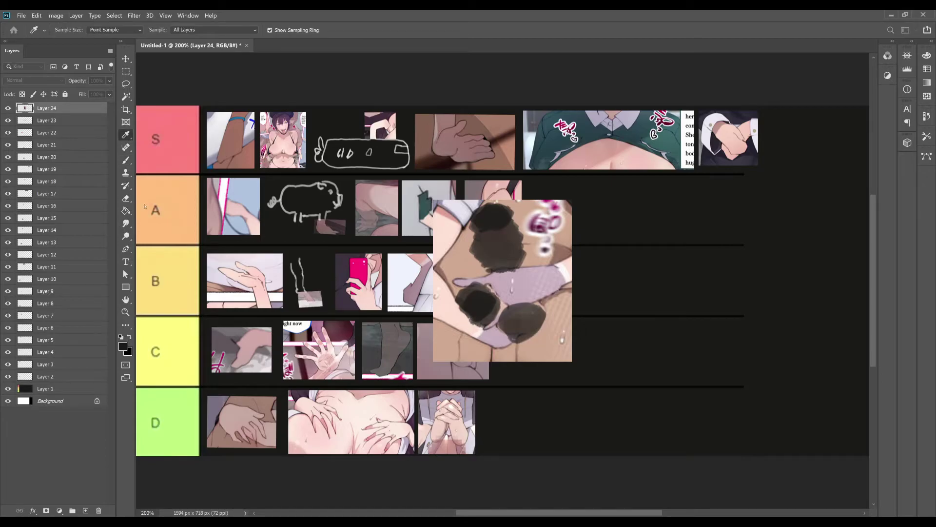
pyautogui.press('b')
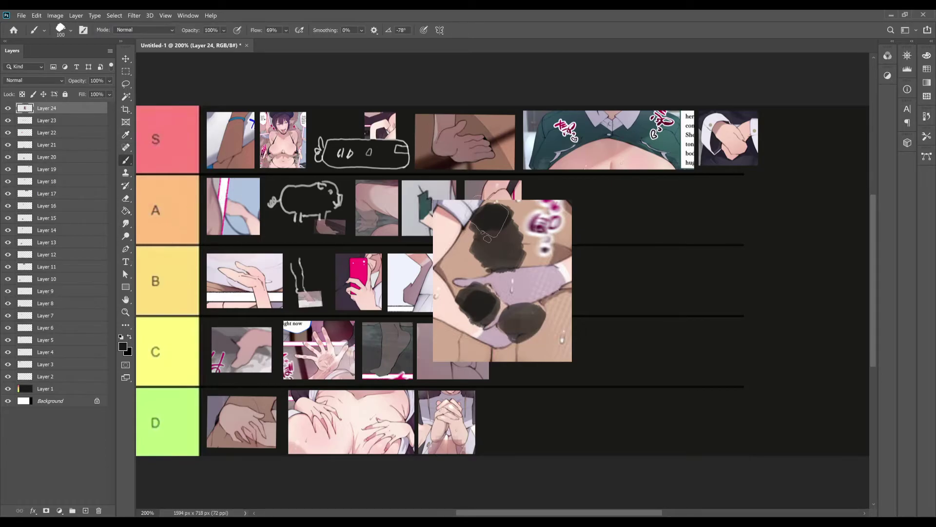
pyautogui.click(498, 214)
pyautogui.click(498, 214)
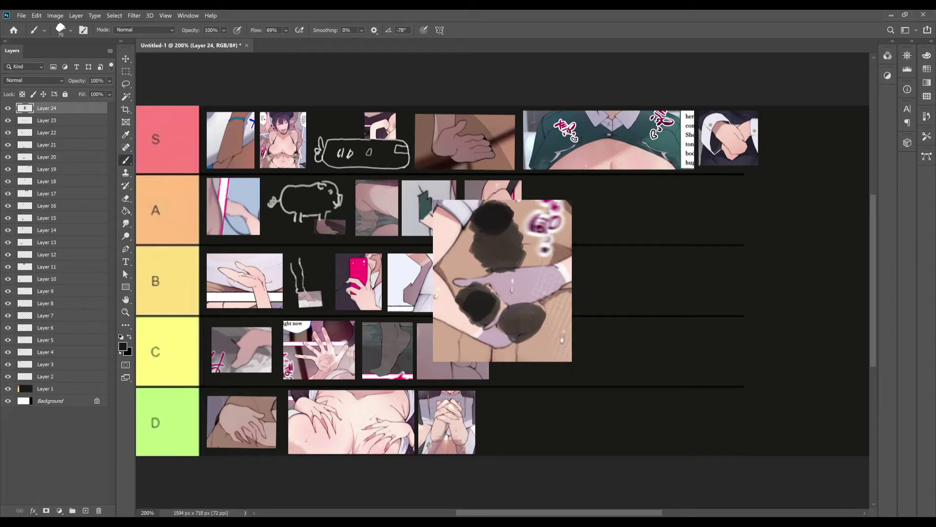
# Paint a red patch over the top of the upper black patch on the gloved-hands image
pyautogui.press('i')
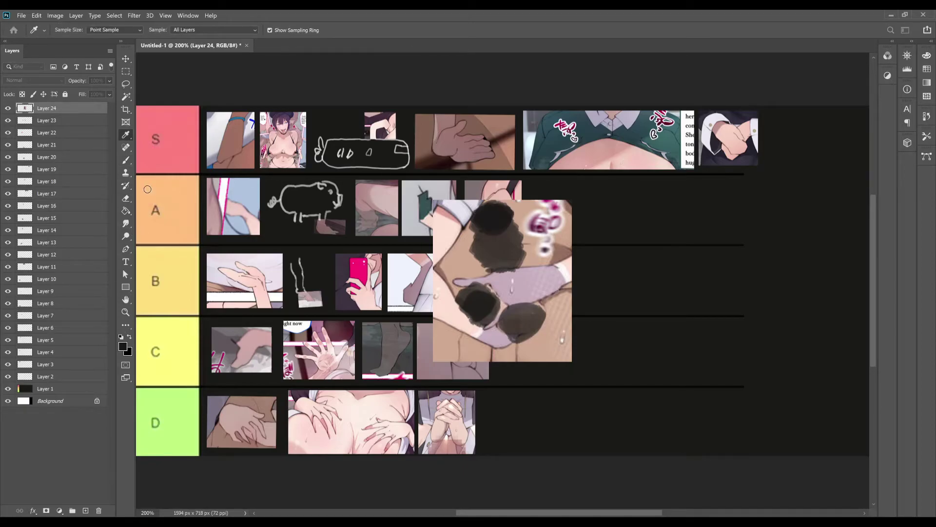
pyautogui.press('b')
pyautogui.moveTo(488, 212)
pyautogui.mouseDown()
pyautogui.moveTo(505, 233)
pyautogui.moveTo(486, 231)
pyautogui.mouseUp()
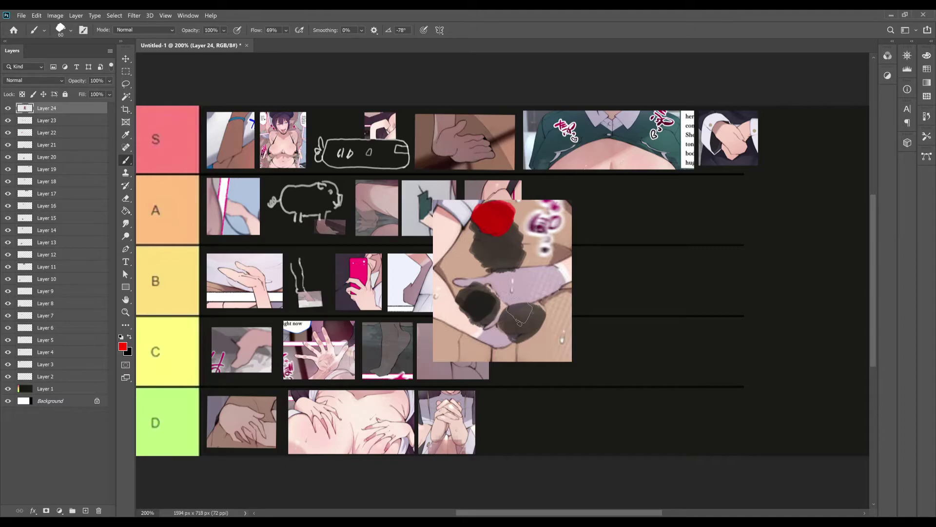
# Scale the painted-over gloved-hands image down to about 41.2% and place it sixth in the A row
pyautogui.press('l')
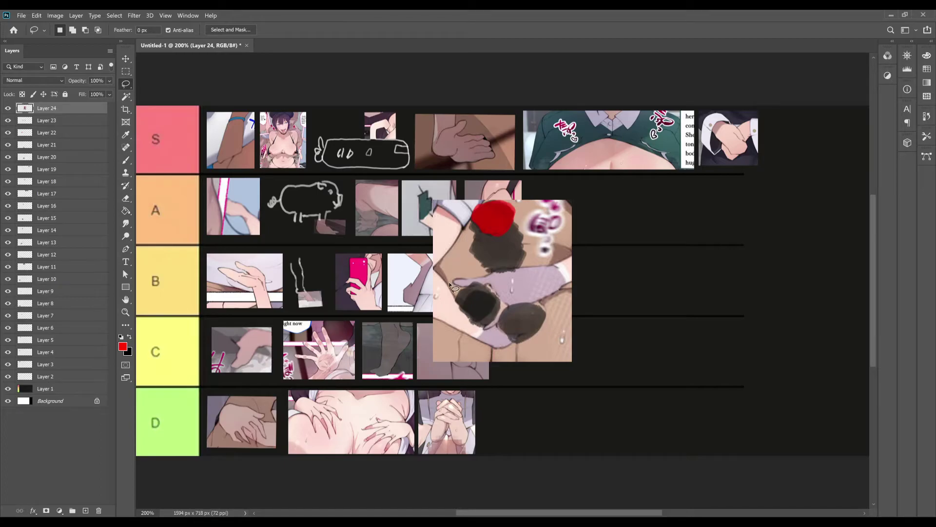
pyautogui.hotkey('ctrl', 't')
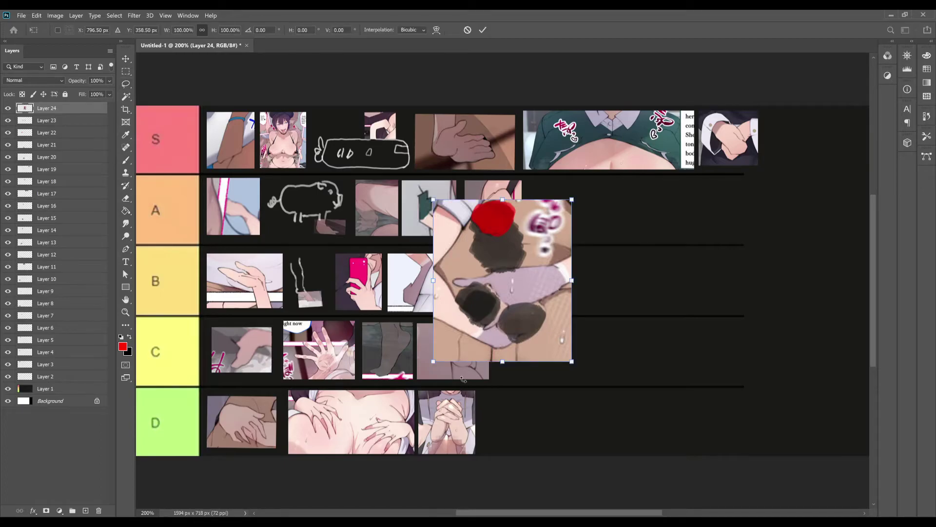
pyautogui.moveTo(434, 362); pyautogui.dragTo(499, 282)
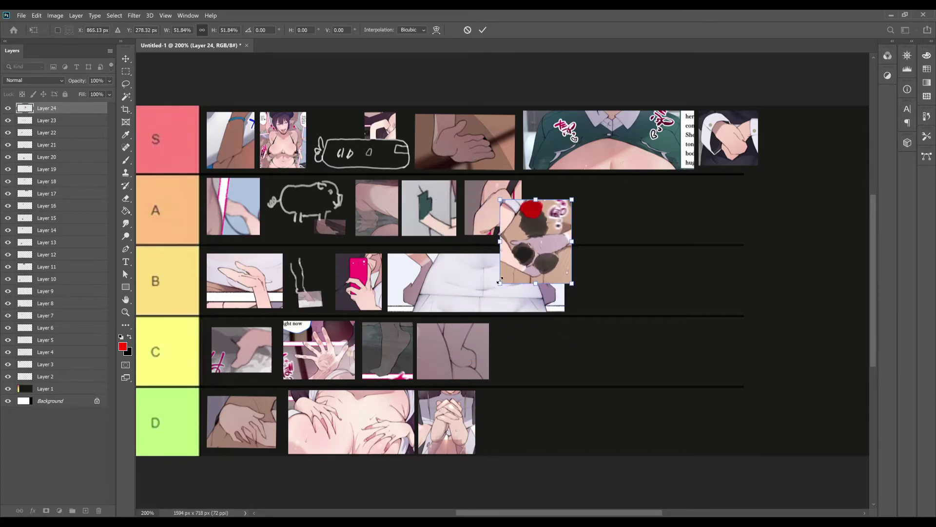
pyautogui.moveTo(516, 229); pyautogui.dragTo(551, 210)
pyautogui.moveTo(607, 262); pyautogui.dragTo(590, 240)
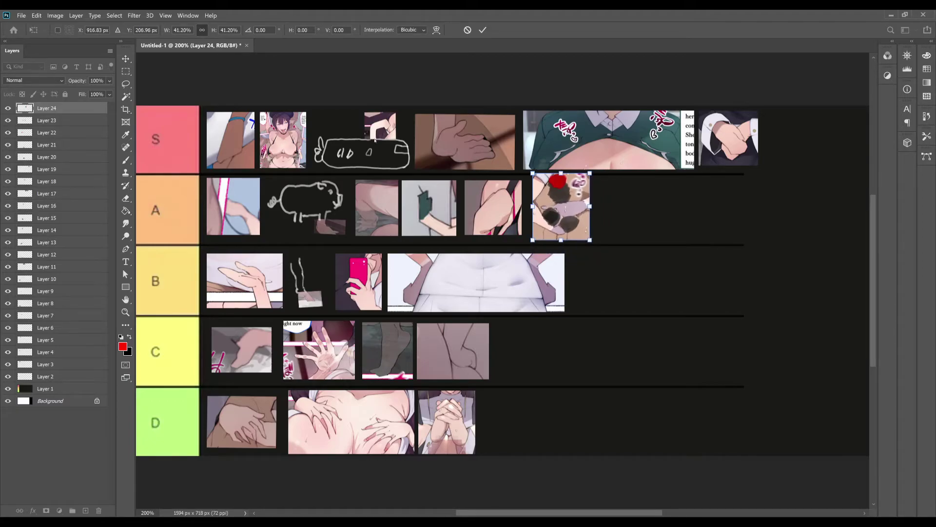
pyautogui.press('Return')
pyautogui.press('l')
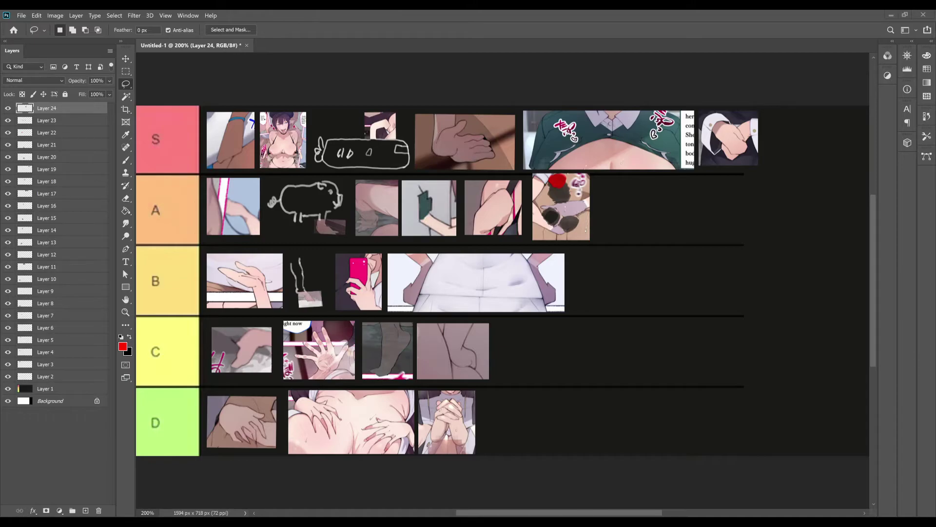
# Paste the small image of a hand with a raised index finger and enlarge it to span several rows
pyautogui.hotkey('ctrl', 'v')
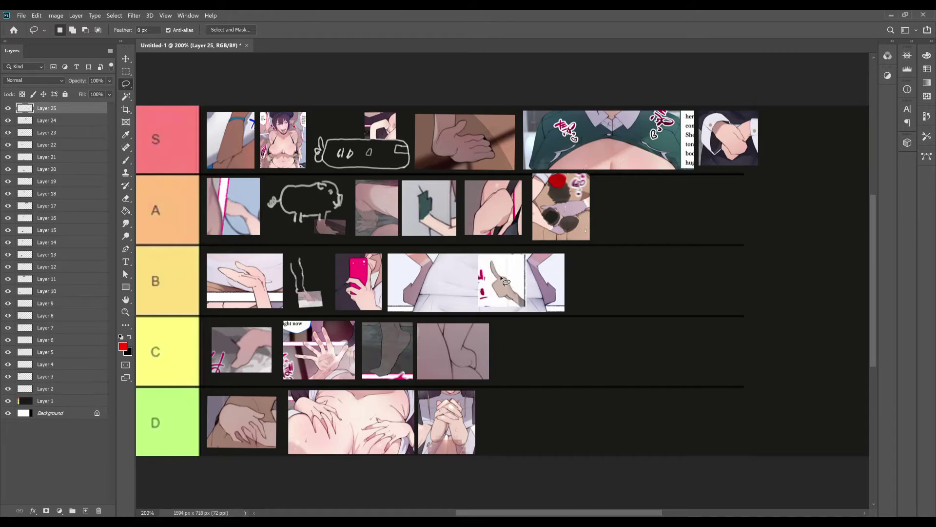
pyautogui.hotkey('ctrl', 't')
pyautogui.moveTo(502, 280); pyautogui.dragTo(645, 383)
pyautogui.press('Return')
pyautogui.press('l')
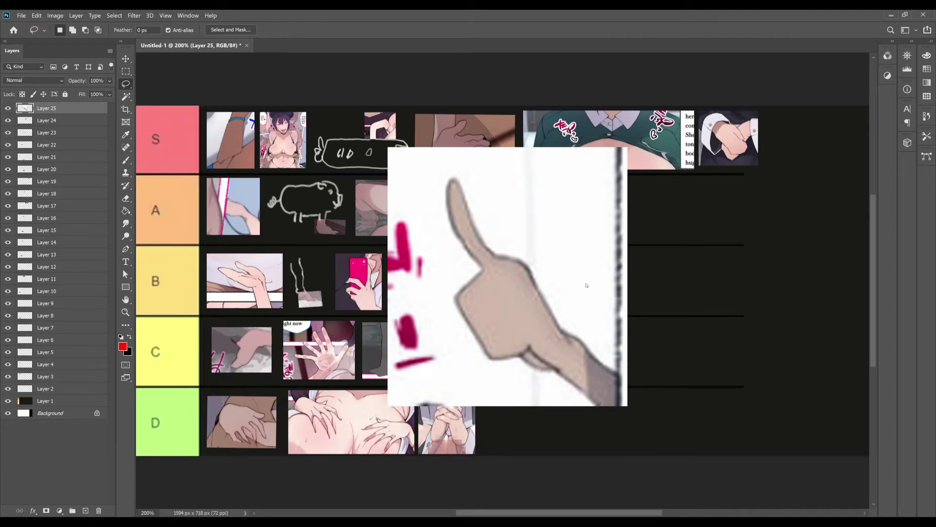
# Scale the raised-finger image down to about 22% and place it fifth in the B row
pyautogui.hotkey('ctrl', 't')
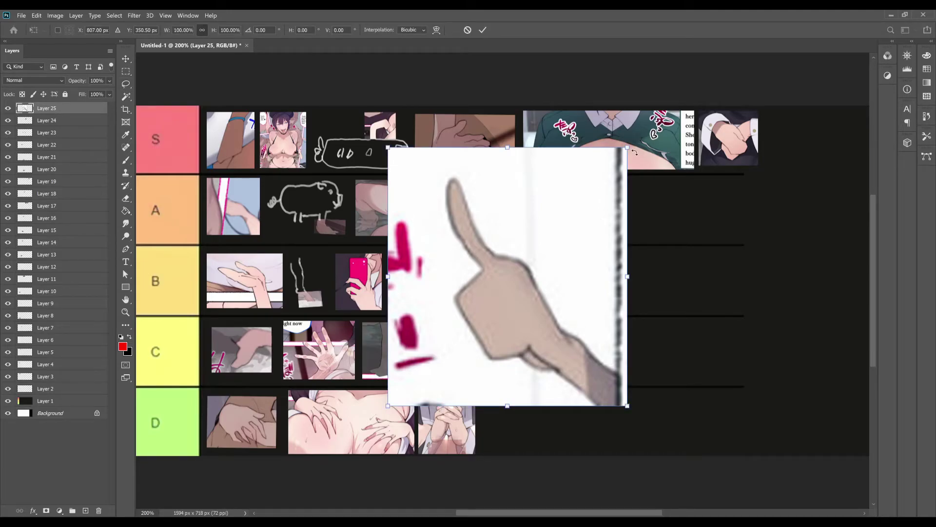
pyautogui.moveTo(627, 145); pyautogui.dragTo(478, 312)
pyautogui.moveTo(403, 365); pyautogui.dragTo(585, 307)
pyautogui.moveTo(660, 350); pyautogui.dragTo(623, 310)
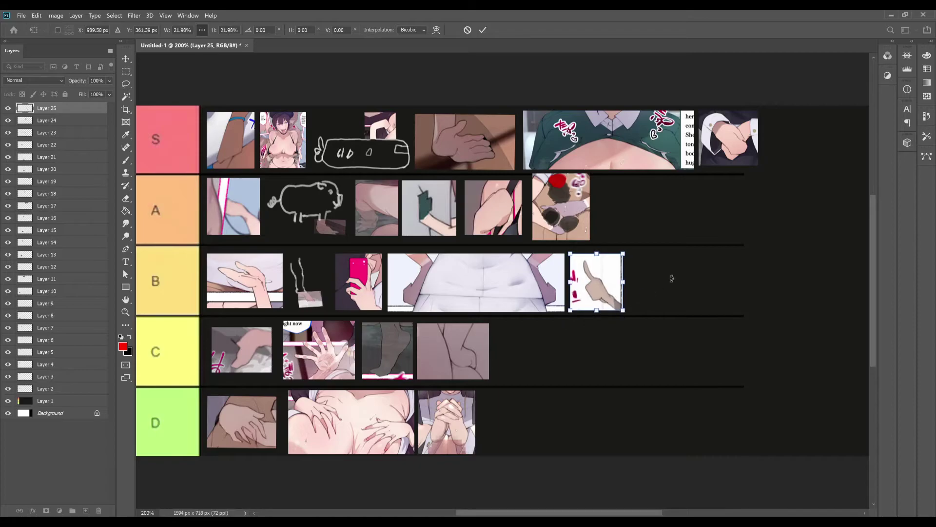
pyautogui.press('Return')
pyautogui.press('l')
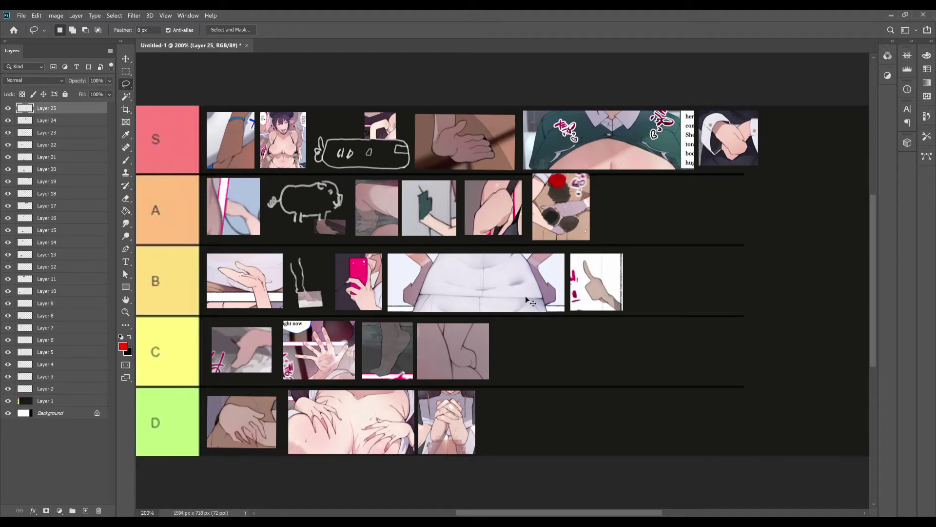
# Paste the greyish-purple limb image, enlarge it to about 208.6%, and move it over the middle of the tier list
pyautogui.hotkey('ctrl', 'v')
pyautogui.hotkey('ctrl', 't')
pyautogui.moveTo(560, 333); pyautogui.dragTo(687, 448)
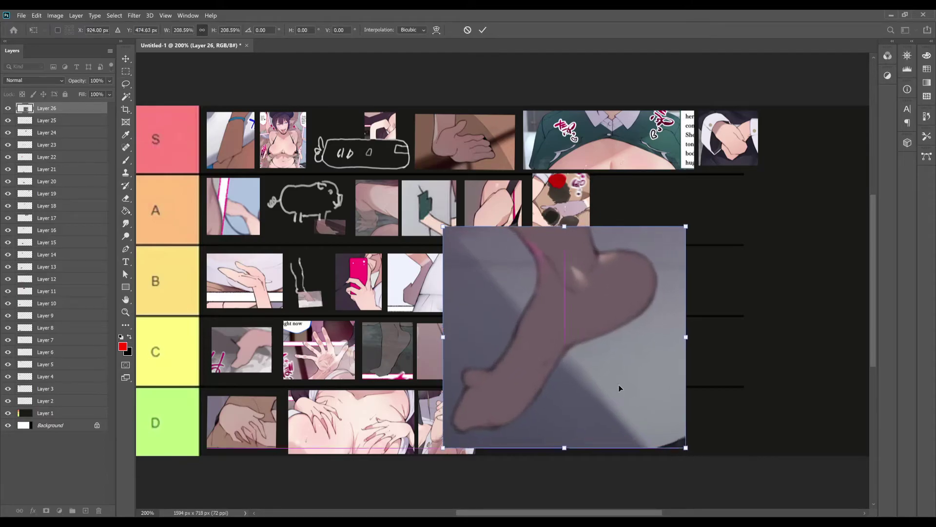
pyautogui.moveTo(623, 391); pyautogui.dragTo(504, 303)
pyautogui.press('Return')
pyautogui.press('l')
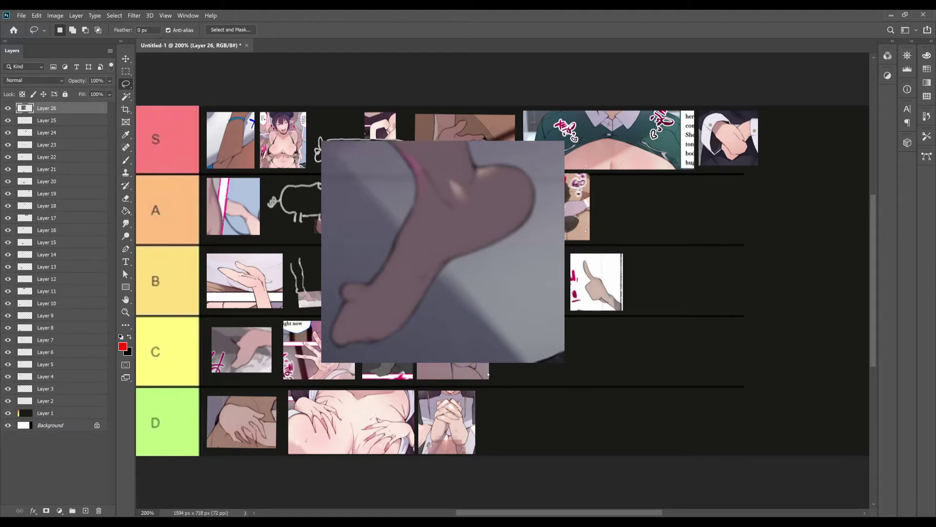
# Rotate the greyish-purple limb image to about -154°, scale it down to about 57%, and position it over the S and A rows
pyautogui.hotkey('ctrl', 't')
pyautogui.moveTo(332, 439); pyautogui.dragTo(651, 109)
pyautogui.moveTo(601, 206); pyautogui.dragTo(562, 225)
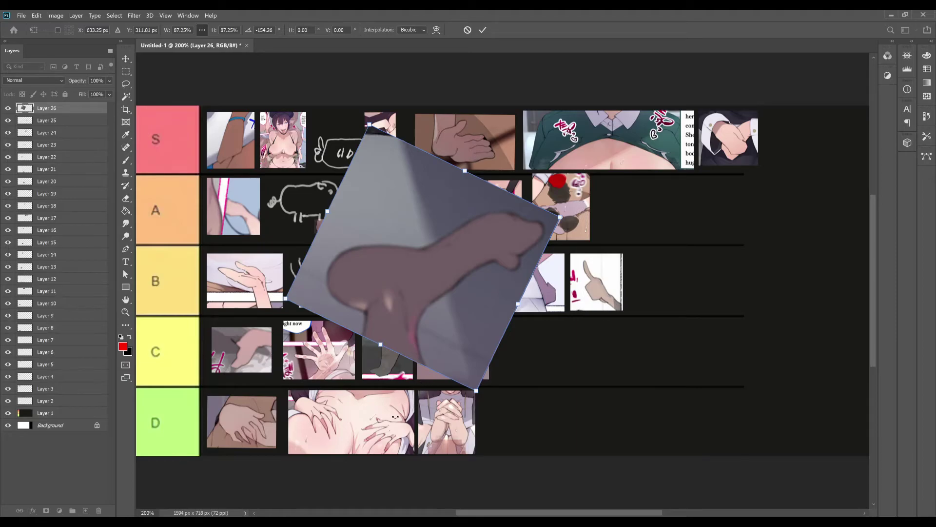
pyautogui.moveTo(480, 309); pyautogui.dragTo(539, 258)
pyautogui.moveTo(607, 174); pyautogui.dragTo(514, 204)
pyautogui.moveTo(444, 248); pyautogui.dragTo(537, 213)
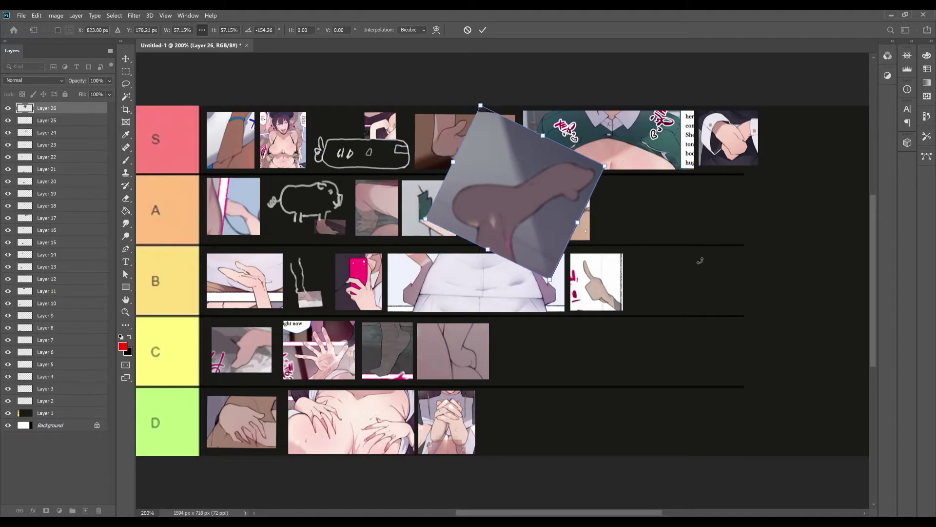
pyautogui.click(126, 84)
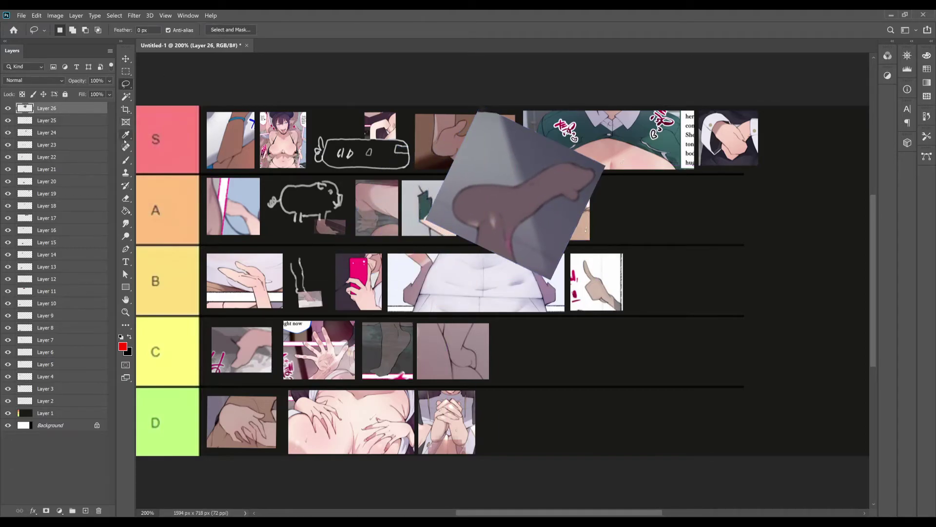
# Draw a cartoon head with eyes, a mouth and a jaw in white beneath the rotated limb image, using a 15 px brush
pyautogui.press('b')
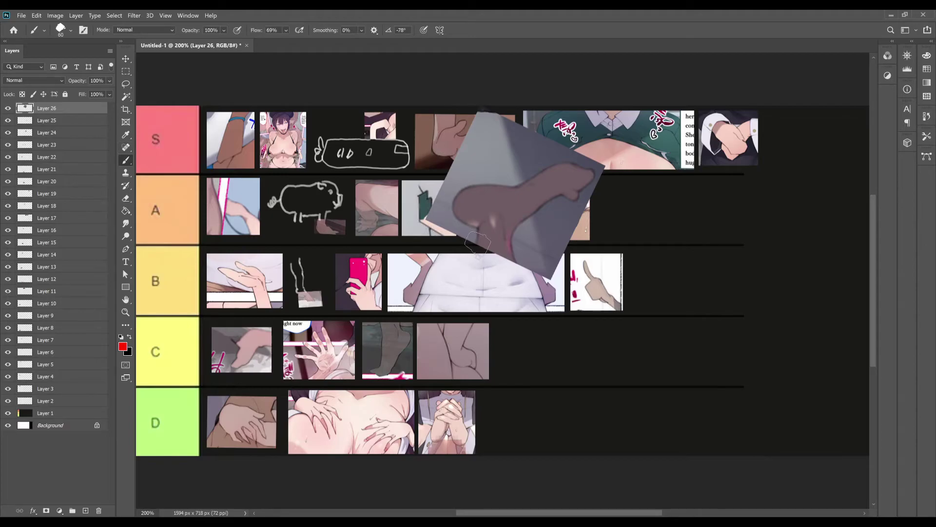
pyautogui.press('i')
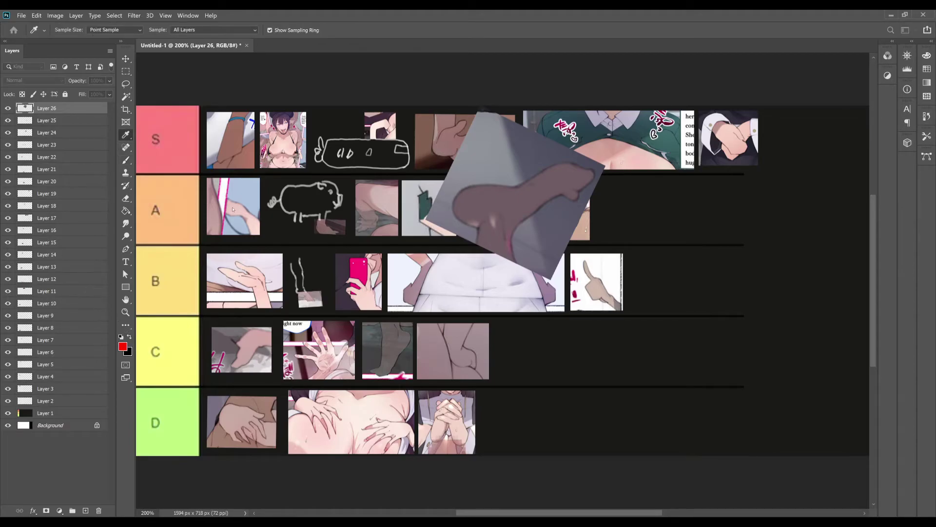
pyautogui.click(233, 210)
pyautogui.press('b')
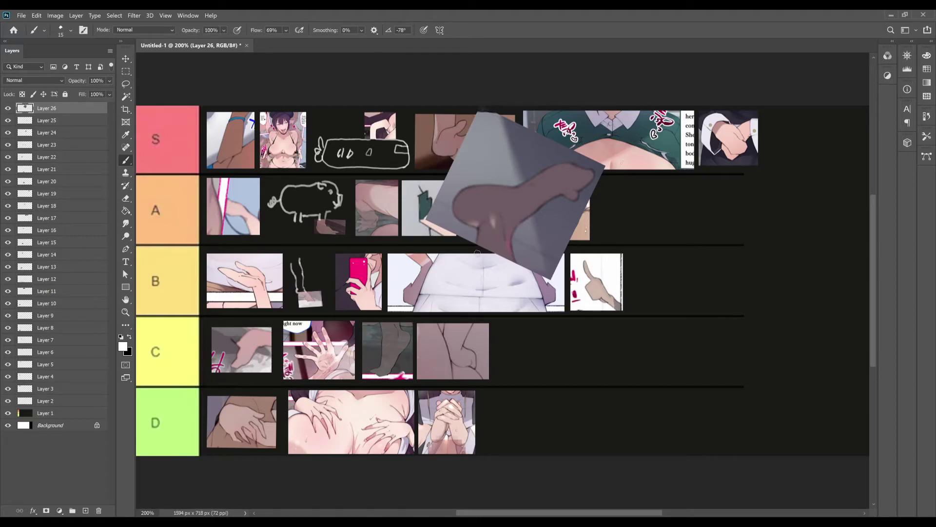
pyautogui.moveTo(478, 242)
pyautogui.mouseDown()
pyautogui.moveTo(473, 261)
pyautogui.moveTo(514, 269)
pyautogui.moveTo(520, 298)
pyautogui.mouseUp()
pyautogui.moveTo(474, 264)
pyautogui.mouseDown()
pyautogui.moveTo(435, 278)
pyautogui.moveTo(440, 288)
pyautogui.moveTo(496, 292)
pyautogui.mouseUp()
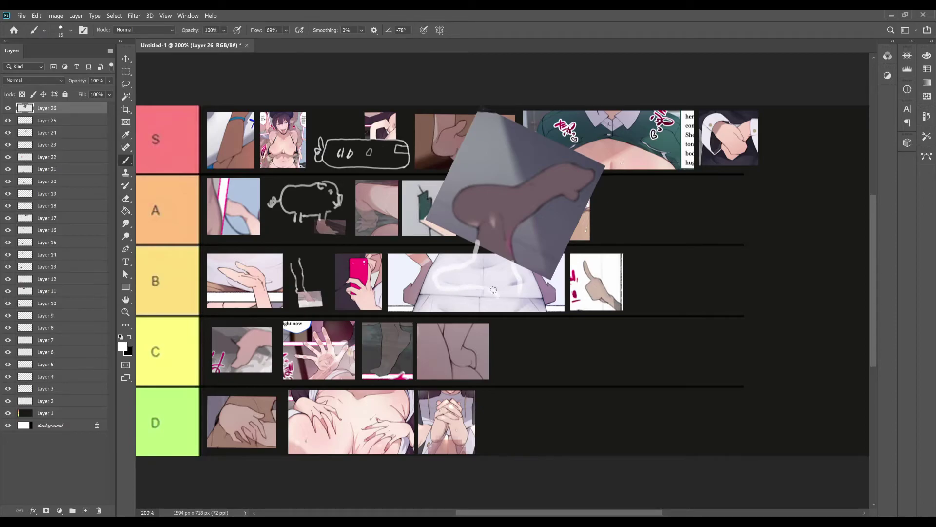
pyautogui.moveTo(439, 276)
pyautogui.mouseDown()
pyautogui.moveTo(493, 279)
pyautogui.moveTo(497, 293)
pyautogui.moveTo(446, 290)
pyautogui.moveTo(478, 290)
pyautogui.moveTo(438, 304)
pyautogui.moveTo(483, 325)
pyautogui.moveTo(440, 334)
pyautogui.moveTo(464, 335)
pyautogui.moveTo(481, 330)
pyautogui.moveTo(443, 310)
pyautogui.mouseUp()
pyautogui.moveTo(490, 291)
pyautogui.mouseDown()
pyautogui.moveTo(486, 316)
pyautogui.moveTo(524, 308)
pyautogui.moveTo(528, 320)
pyautogui.moveTo(518, 344)
pyautogui.moveTo(496, 357)
pyautogui.mouseUp()
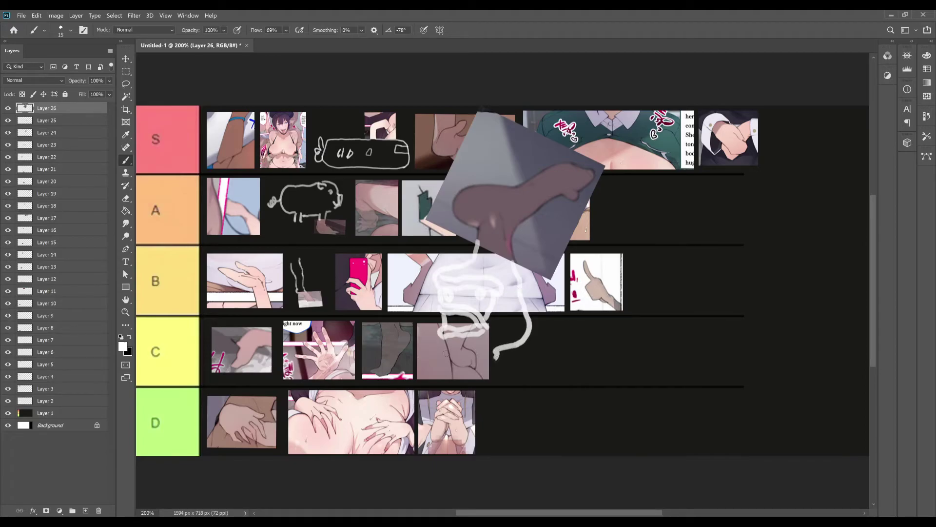
pyautogui.moveTo(443, 344)
pyautogui.mouseDown()
pyautogui.moveTo(458, 369)
pyautogui.moveTo(474, 361)
pyautogui.moveTo(489, 373)
pyautogui.moveTo(500, 349)
pyautogui.mouseUp()
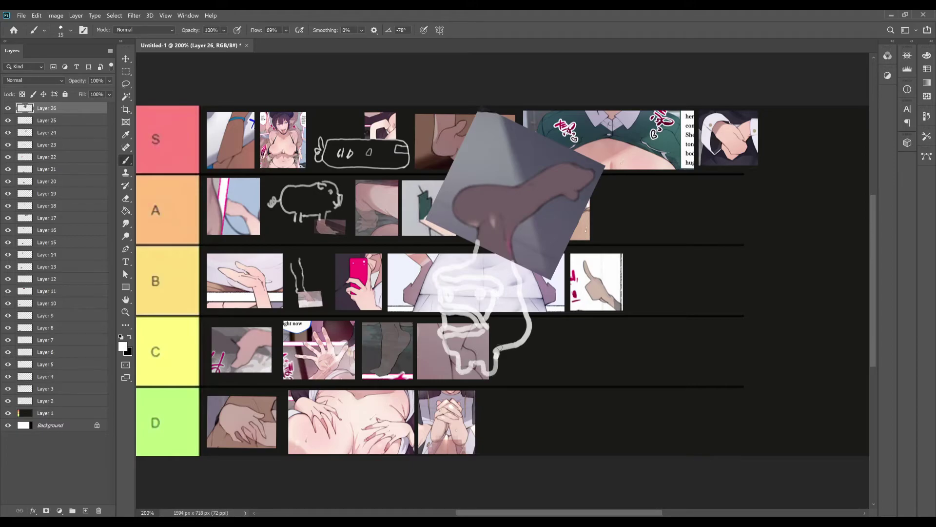
# Scale the rotated limb image with its drawn cartoon head to about 26.9% and place it seventh in the S row
pyautogui.click(125, 83)
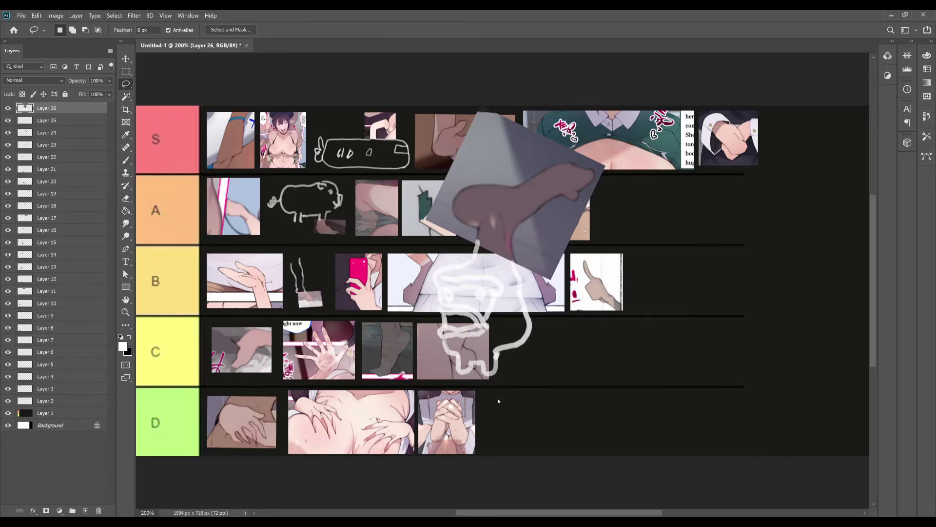
pyautogui.hotkey('ctrl', 't')
pyautogui.moveTo(436, 374)
pyautogui.mouseDown()
pyautogui.moveTo(665, 352)
pyautogui.moveTo(697, 359)
pyautogui.moveTo(811, 192)
pyautogui.moveTo(813, 176)
pyautogui.moveTo(768, 183)
pyautogui.moveTo(781, 140)
pyautogui.mouseUp()
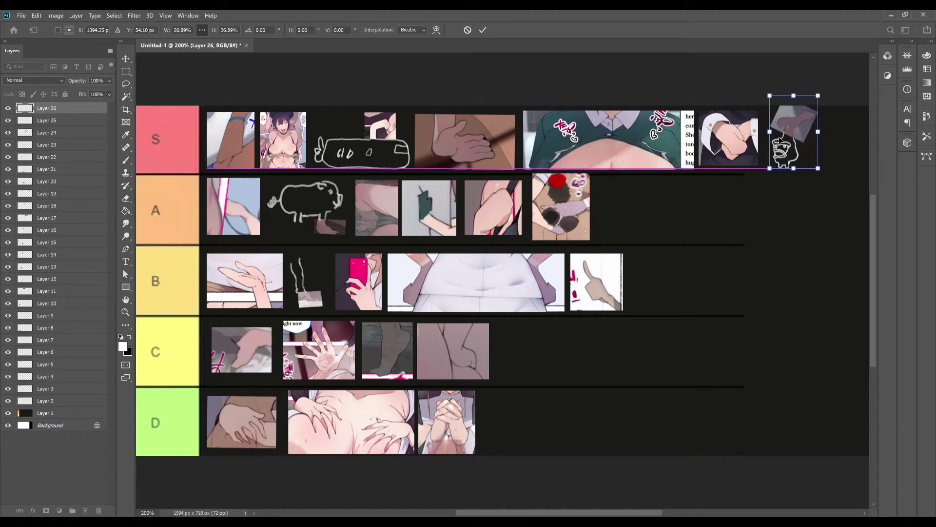
pyautogui.press('l')
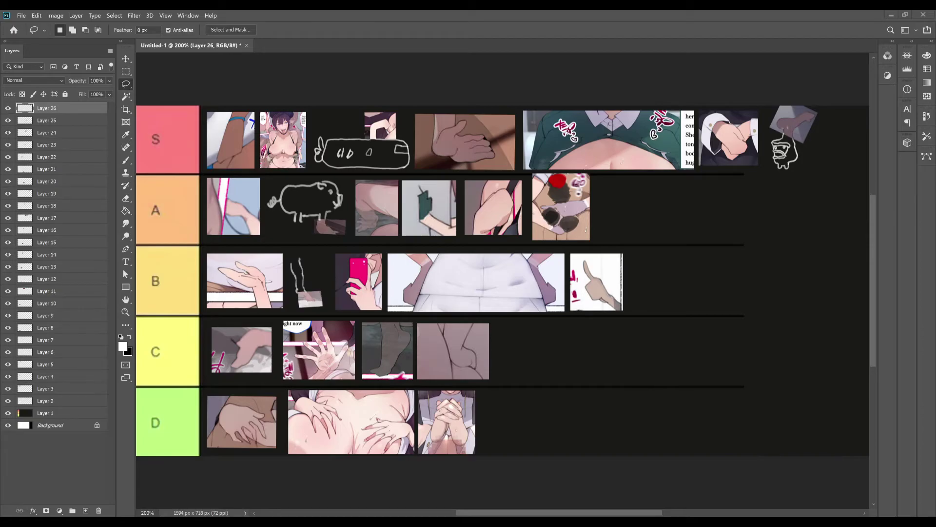
# Paste the green-glove image, scale it to 68.8%, and place it sixth in the B row
pyautogui.hotkey('ctrl', 'v')
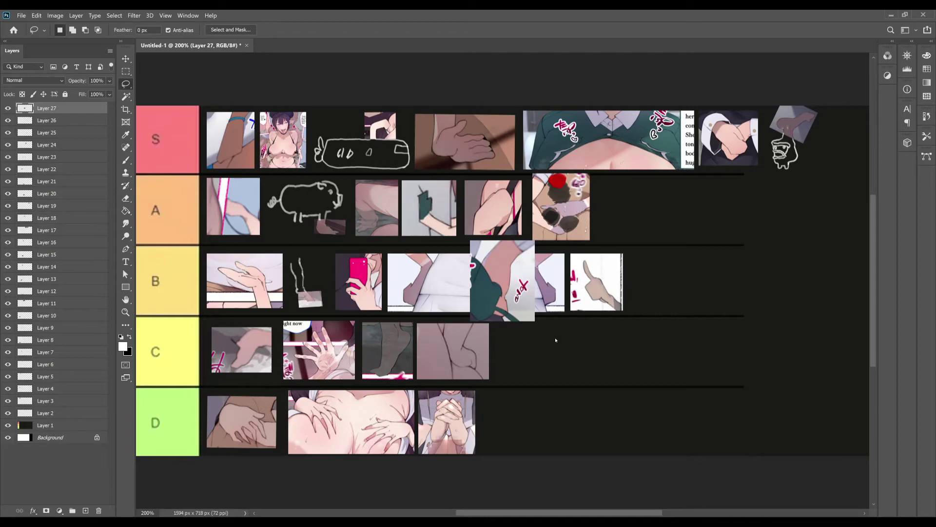
pyautogui.hotkey('ctrl', 't')
pyautogui.moveTo(521, 305); pyautogui.dragTo(676, 306)
pyautogui.press('Return')
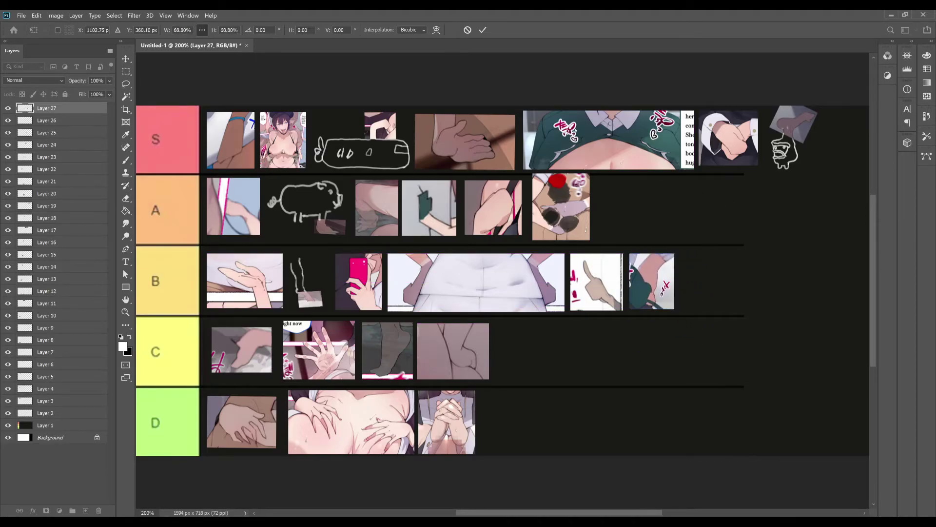
pyautogui.press('l')
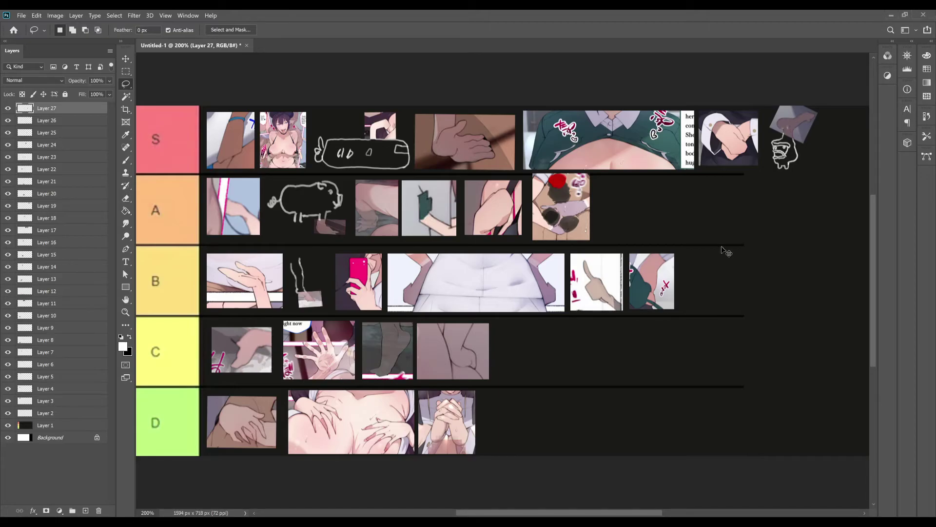
# Paste the bare-foot image, enlarge it to about 146%, and position it beside the fourth C-row image
pyautogui.hotkey('ctrl', 'v')
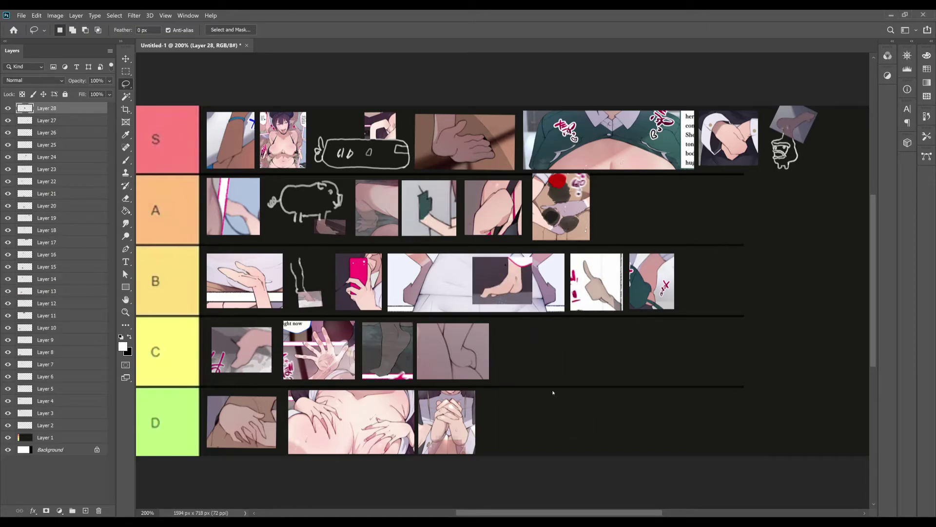
pyautogui.hotkey('ctrl', 't')
pyautogui.moveTo(510, 279); pyautogui.dragTo(523, 306)
pyautogui.moveTo(547, 336); pyautogui.dragTo(579, 358)
pyautogui.moveTo(537, 304); pyautogui.dragTo(547, 330)
pyautogui.moveTo(590, 381); pyautogui.dragTo(586, 375)
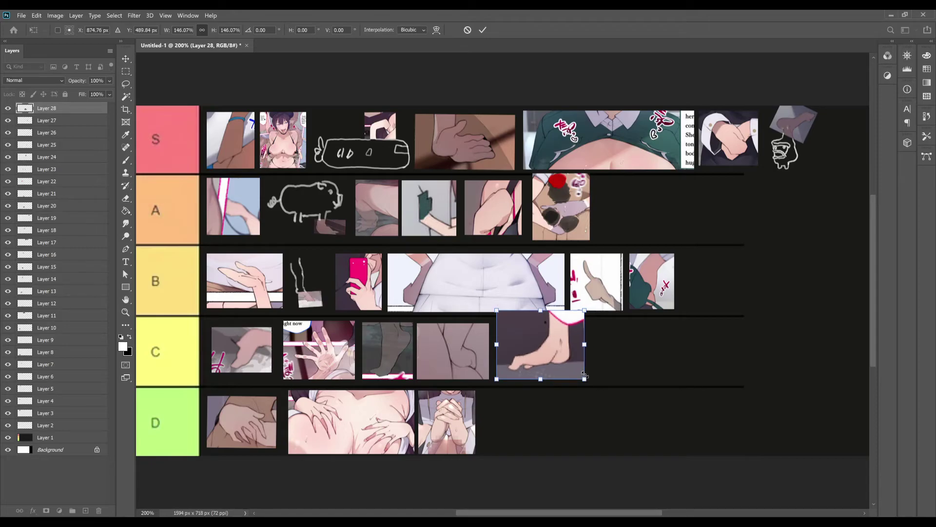
pyautogui.moveTo(552, 343); pyautogui.dragTo(549, 341)
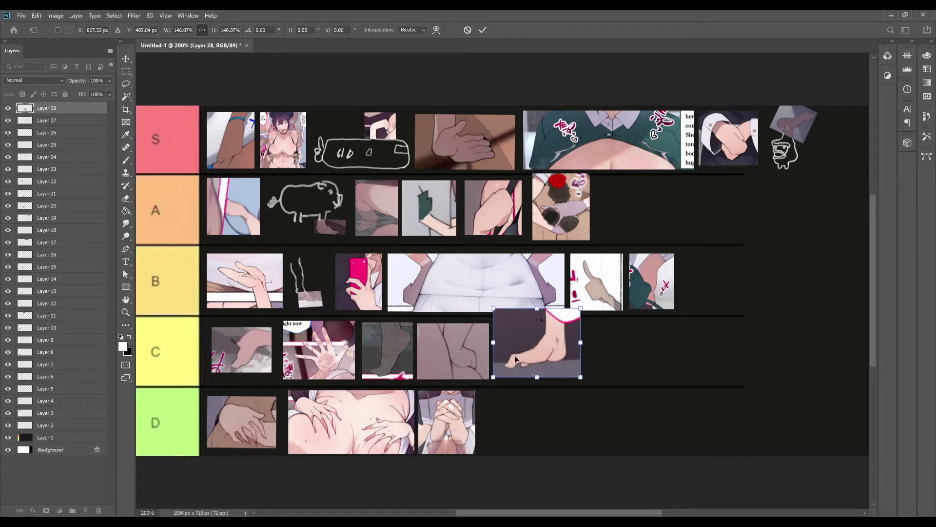
# Move the bare-foot image to the seventh spot of the B row and shrink it to fit the row height
pyautogui.moveTo(530, 360)
pyautogui.mouseDown()
pyautogui.moveTo(649, 252)
pyautogui.moveTo(777, 269)
pyautogui.moveTo(731, 311)
pyautogui.moveTo(763, 317)
pyautogui.moveTo(736, 301)
pyautogui.mouseUp()
pyautogui.press('Return')
pyautogui.press('l')
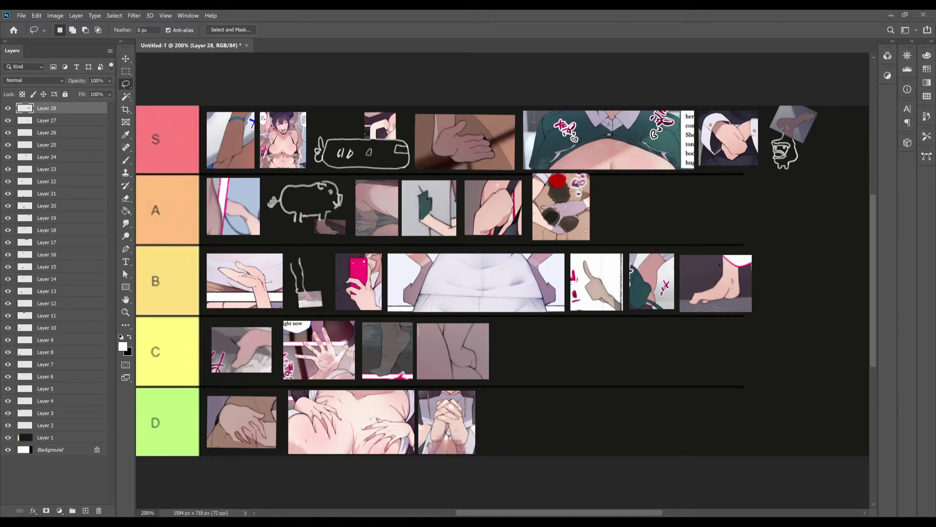
# Paste the hand image containing the "ard" caption, resize it to fit the row, and place it seventh in the A row
pyautogui.hotkey('ctrl', 'v')
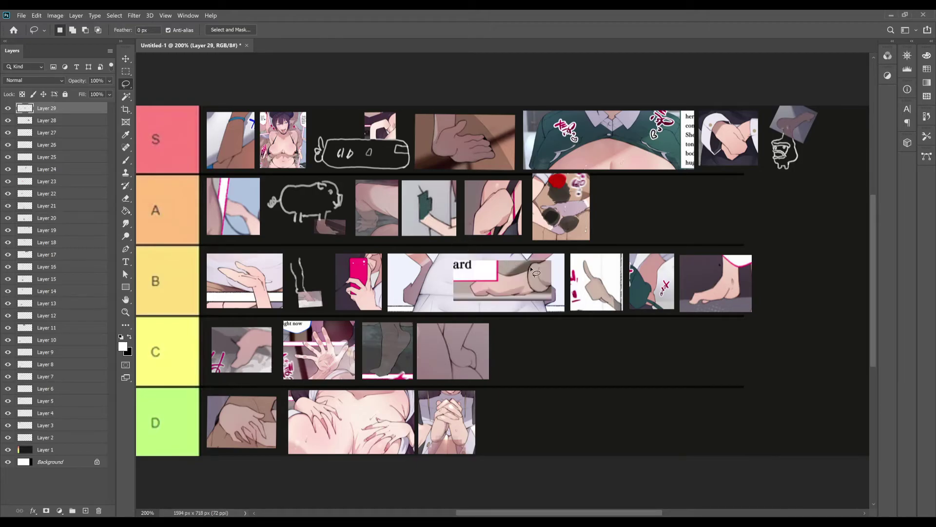
pyautogui.hotkey('ctrl', 't')
pyautogui.moveTo(508, 282); pyautogui.dragTo(671, 413)
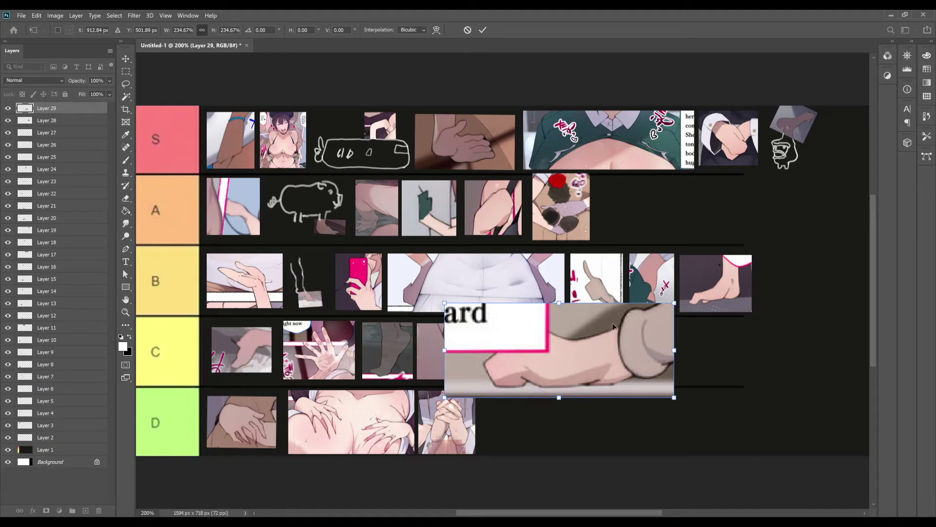
pyautogui.moveTo(568, 350); pyautogui.dragTo(709, 229)
pyautogui.moveTo(831, 272); pyautogui.dragTo(715, 226)
pyautogui.moveTo(649, 204); pyautogui.dragTo(649, 209)
pyautogui.press('Return')
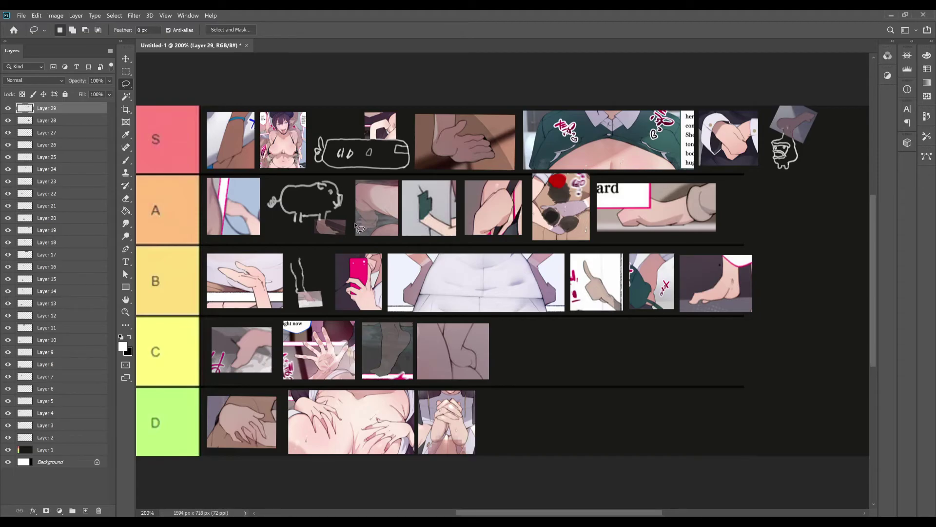
# Paste the fist image with the white and pink stripe and enlarge it to about 259% over the middle rows
pyautogui.hotkey('ctrl', 'v')
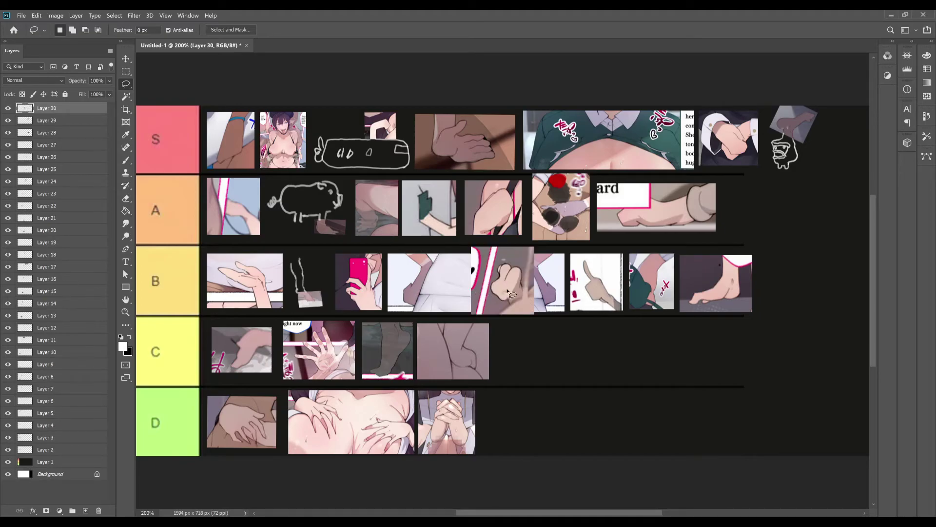
pyautogui.hotkey('ctrl', 't')
pyautogui.moveTo(528, 315); pyautogui.dragTo(620, 421)
pyautogui.moveTo(517, 336); pyautogui.dragTo(542, 337)
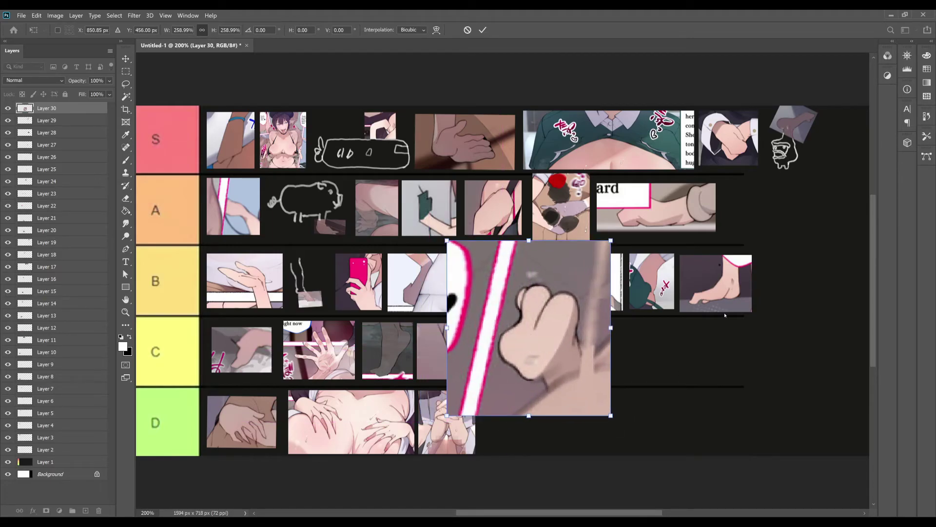
pyautogui.press('Return')
pyautogui.press('l')
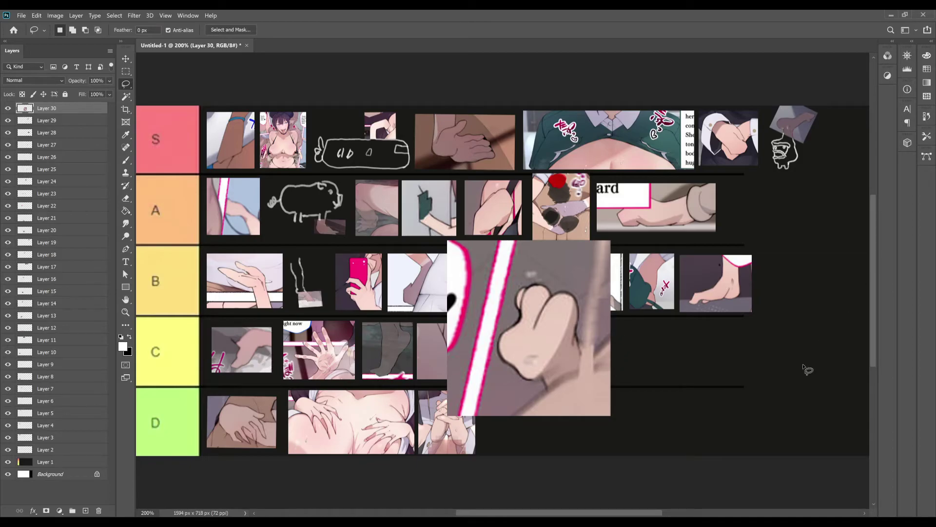
# Scale the fist image down to about 33.6% and place it eighth, at the end of the S row
pyautogui.moveTo(576, 512); pyautogui.dragTo(601, 512)
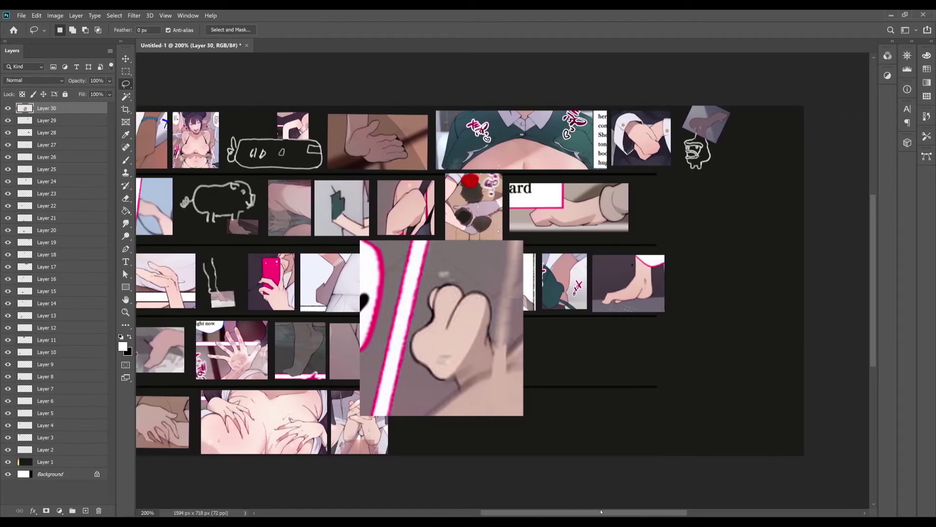
pyautogui.hotkey('ctrl', 't')
pyautogui.moveTo(429, 351); pyautogui.dragTo(508, 358)
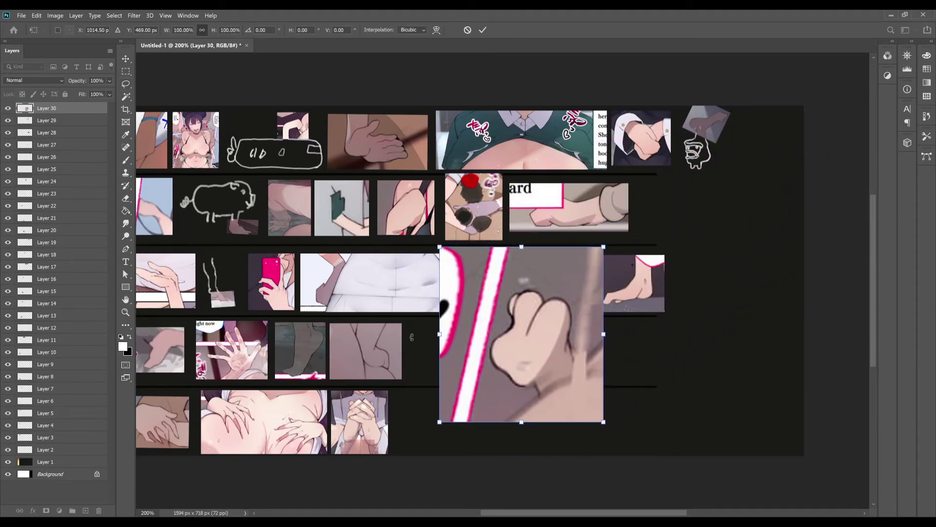
pyautogui.moveTo(604, 421); pyautogui.dragTo(509, 320)
pyautogui.moveTo(468, 293); pyautogui.dragTo(760, 152)
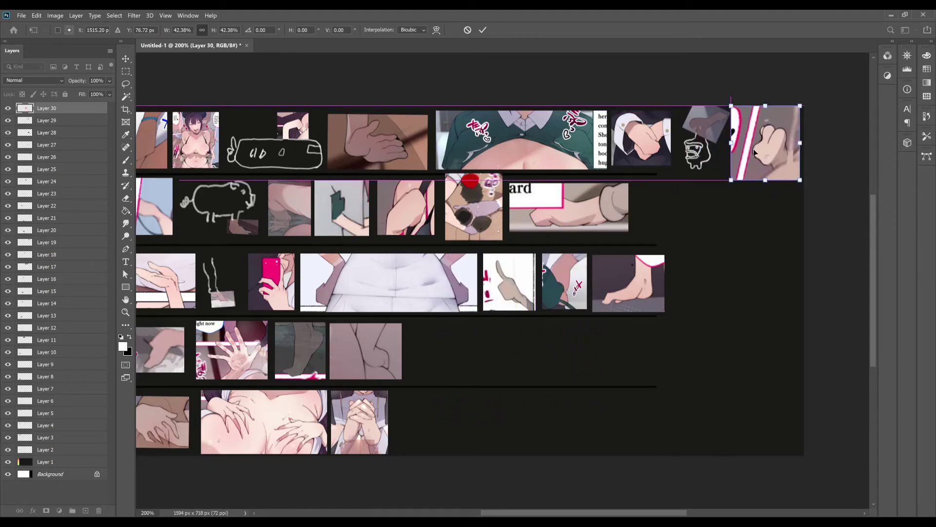
pyautogui.moveTo(800, 179); pyautogui.dragTo(786, 165)
pyautogui.press('Return')
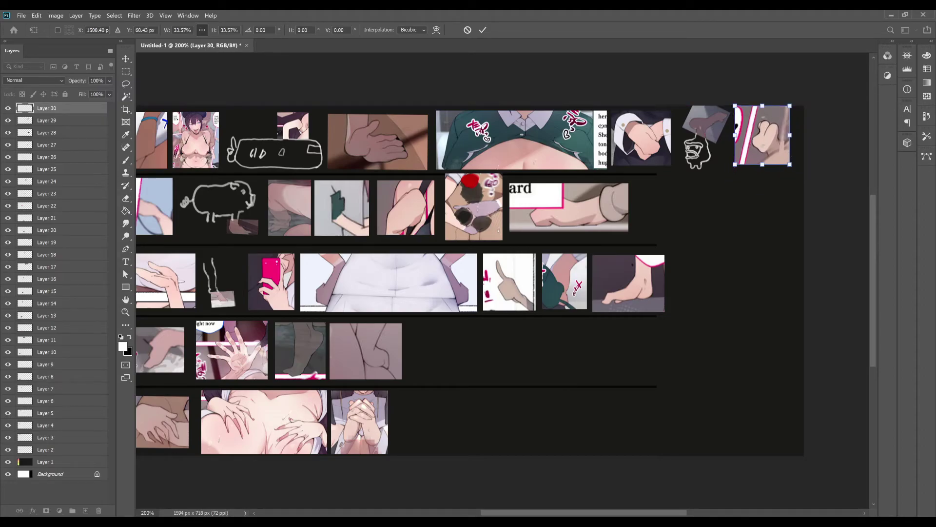
pyautogui.press('l')
# Sample the C label's yellow and draw a scalloped badge numbered 1 below the last S-row image with a smaller brush
pyautogui.hscroll(-2, 496, 514)
pyautogui.moveTo(495, 514); pyautogui.dragTo(481, 512)
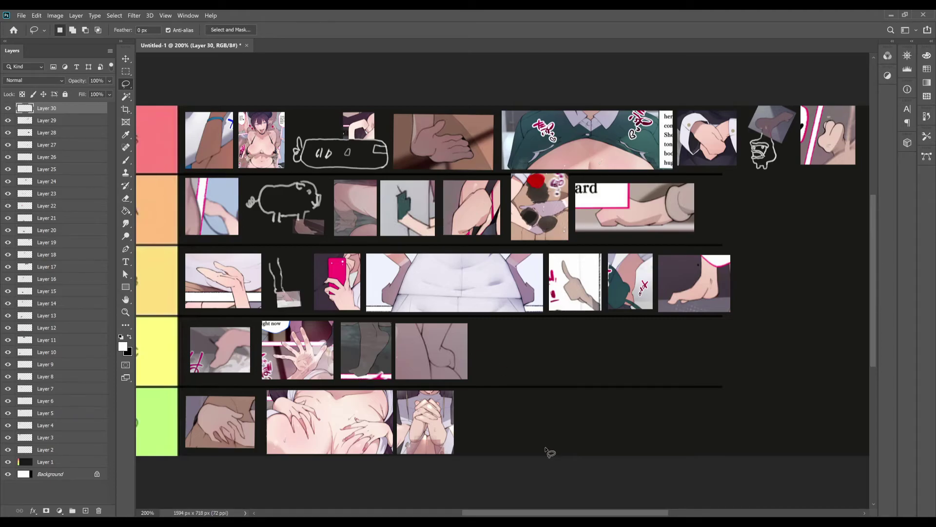
pyautogui.click(126, 160)
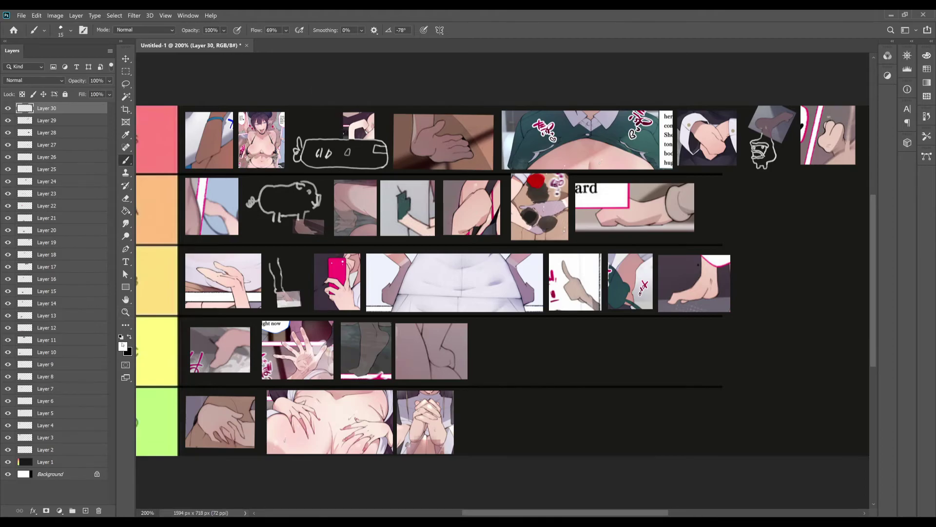
pyautogui.press('i')
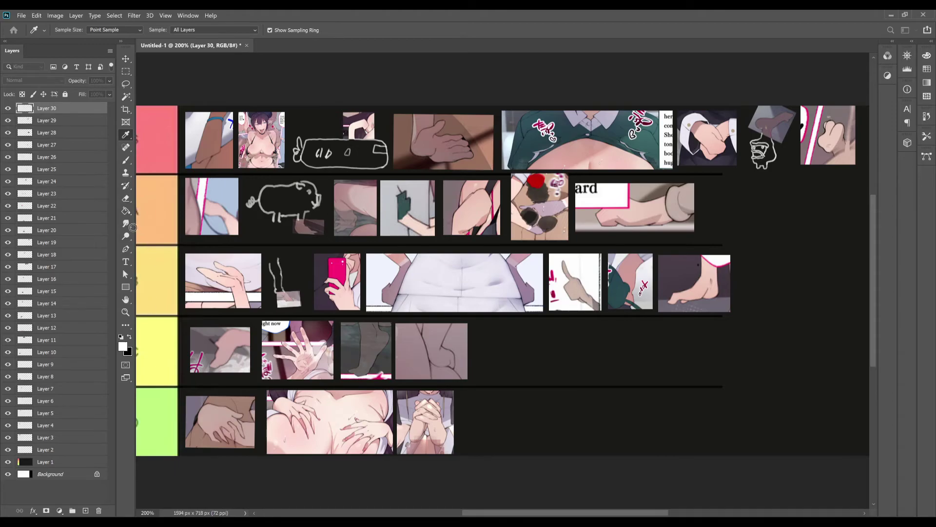
pyautogui.press('b')
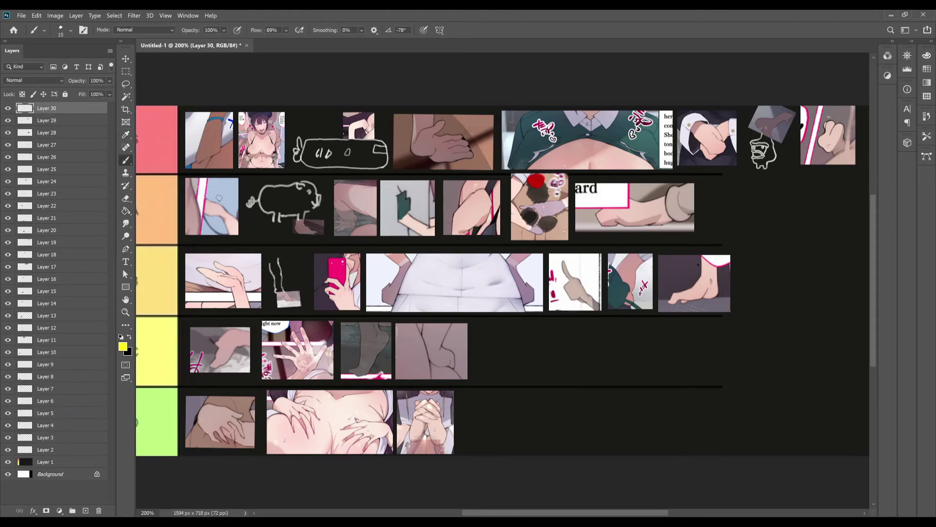
pyautogui.press('[')
pyautogui.press('[')
pyautogui.moveTo(810, 173)
pyautogui.mouseDown()
pyautogui.moveTo(822, 180)
pyautogui.moveTo(801, 171)
pyautogui.moveTo(826, 161)
pyautogui.moveTo(831, 172)
pyautogui.moveTo(819, 192)
pyautogui.moveTo(802, 188)
pyautogui.moveTo(800, 167)
pyautogui.moveTo(812, 154)
pyautogui.moveTo(826, 157)
pyautogui.mouseUp()
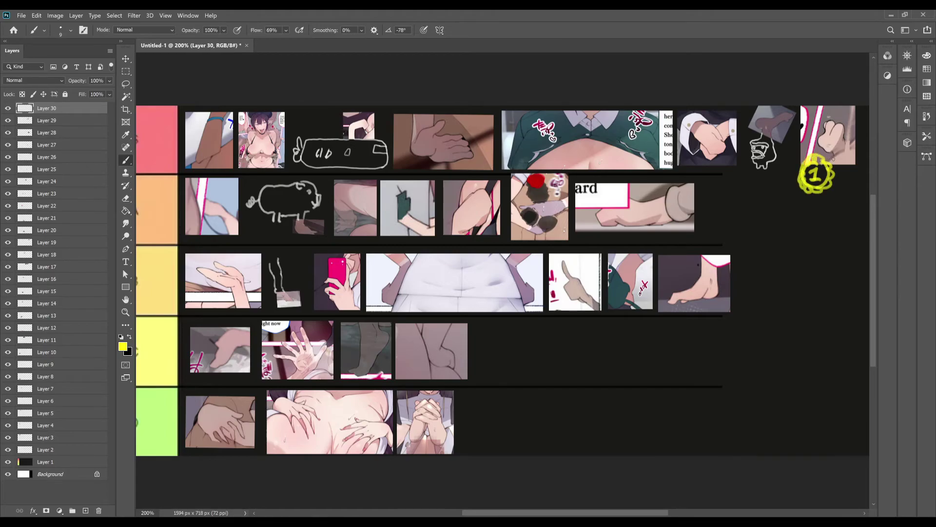
pyautogui.moveTo(557, 318)
pyautogui.mouseDown()
pyautogui.moveTo(564, 324)
pyautogui.moveTo(550, 320)
pyautogui.moveTo(582, 316)
pyautogui.moveTo(576, 333)
pyautogui.moveTo(556, 339)
pyautogui.moveTo(545, 327)
pyautogui.moveTo(556, 309)
pyautogui.mouseUp()
pyautogui.hotkey('ctrl', 'z')
pyautogui.hotkey('ctrl', 'z')
pyautogui.hotkey('ctrl', 'z')
pyautogui.hotkey('ctrl', 'z')
# Draw a yellow scalloped face badge beneath the raised-finger image in the B row and another yellow badge above the third S-row entry
pyautogui.moveTo(557, 324)
pyautogui.mouseDown()
pyautogui.moveTo(555, 329)
pyautogui.moveTo(558, 342)
pyautogui.moveTo(567, 345)
pyautogui.moveTo(553, 312)
pyautogui.moveTo(576, 301)
pyautogui.moveTo(589, 330)
pyautogui.moveTo(567, 340)
pyautogui.mouseUp()
pyautogui.moveTo(566, 303)
pyautogui.mouseDown()
pyautogui.moveTo(585, 322)
pyautogui.moveTo(577, 325)
pyautogui.mouseUp()
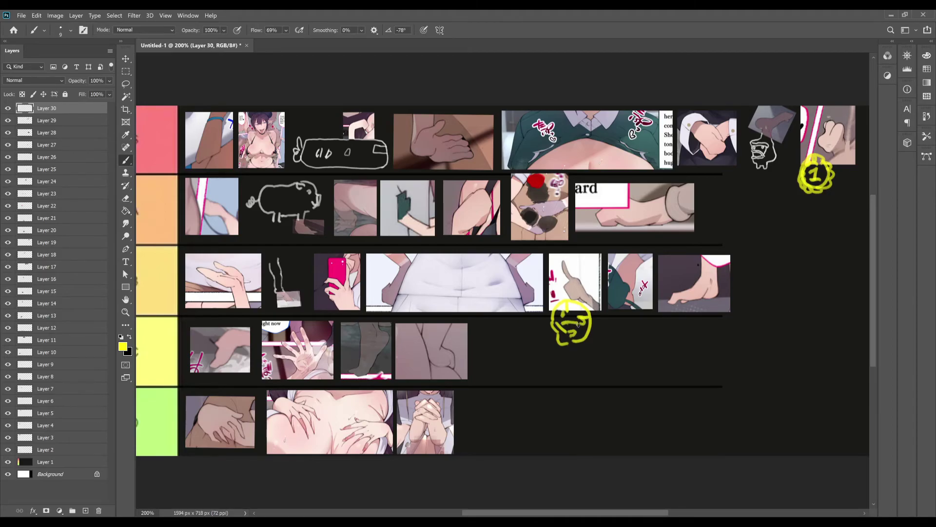
pyautogui.moveTo(553, 304)
pyautogui.mouseDown()
pyautogui.moveTo(566, 295)
pyautogui.moveTo(588, 303)
pyautogui.moveTo(598, 336)
pyautogui.moveTo(568, 355)
pyautogui.moveTo(544, 344)
pyautogui.moveTo(541, 322)
pyautogui.moveTo(553, 310)
pyautogui.mouseUp()
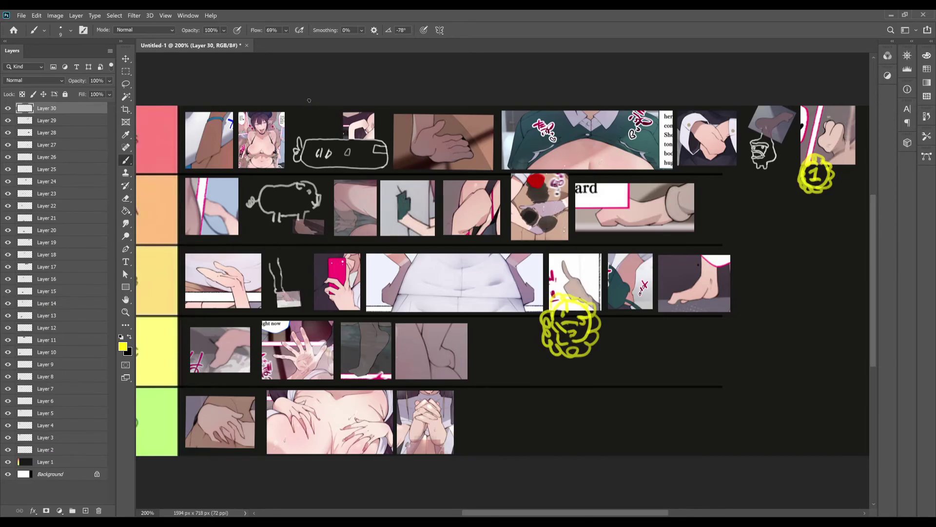
pyautogui.moveTo(310, 105)
pyautogui.mouseDown()
pyautogui.moveTo(322, 121)
pyautogui.moveTo(303, 103)
pyautogui.moveTo(315, 125)
pyautogui.moveTo(328, 115)
pyautogui.moveTo(312, 102)
pyautogui.moveTo(331, 108)
pyautogui.moveTo(323, 130)
pyautogui.moveTo(298, 104)
pyautogui.mouseUp()
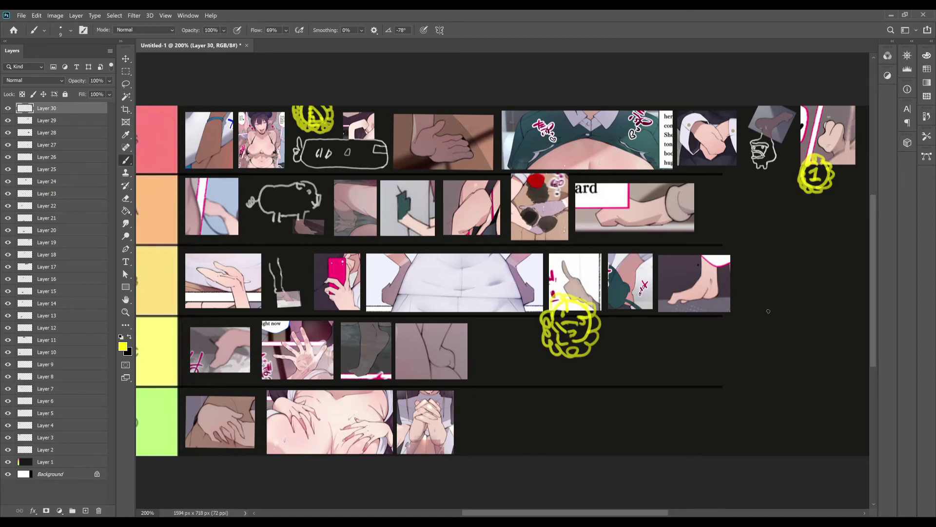
# Paste the pink-haired chibi head image, scale it to 88.25%, and place it near the C/D divider beyond the clasped-hands image
pyautogui.hotkey('ctrl', 'v')
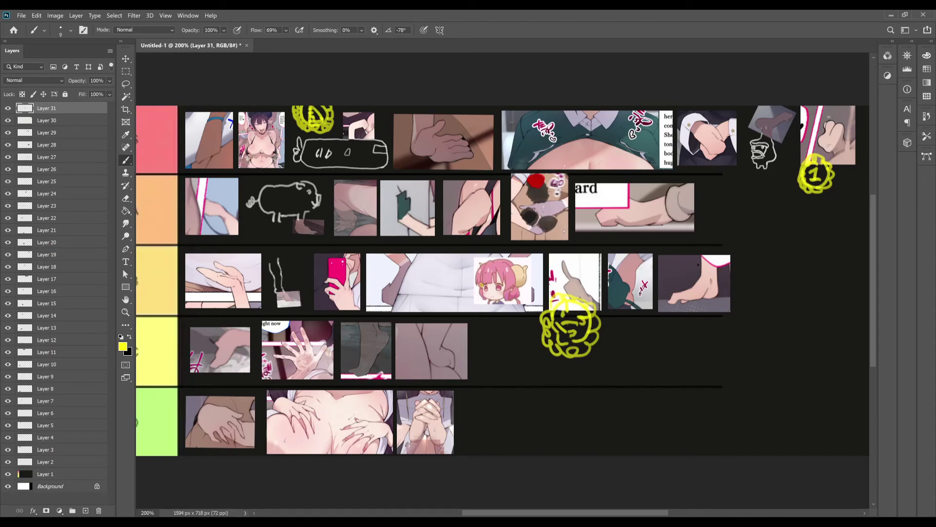
pyautogui.press('l')
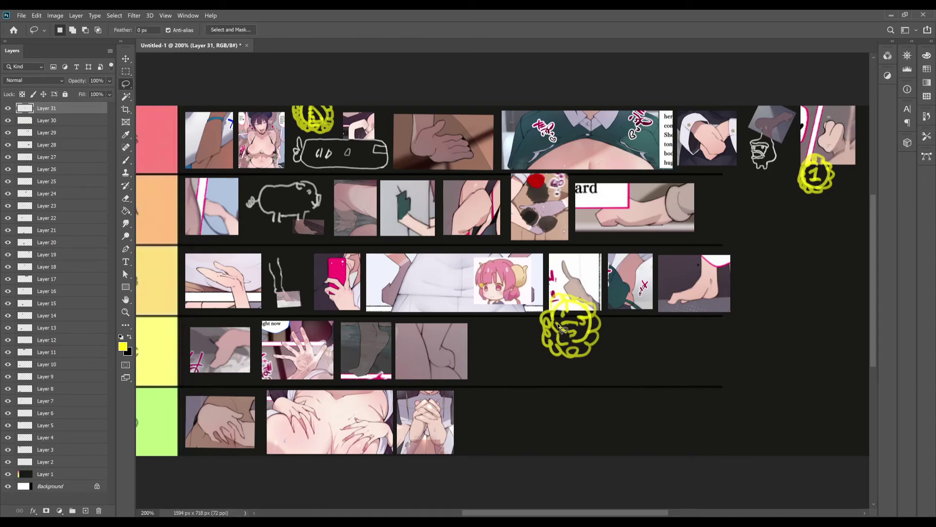
pyautogui.hotkey('ctrl', 't')
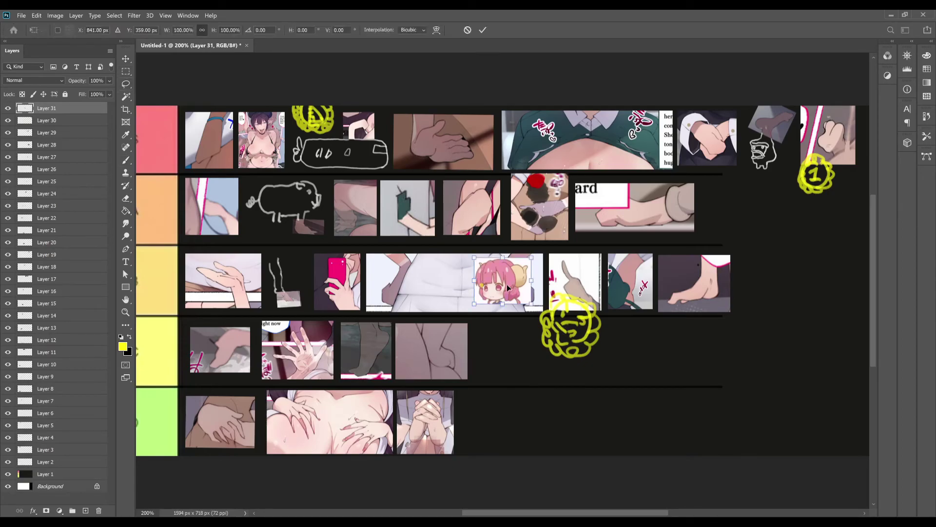
pyautogui.moveTo(517, 300); pyautogui.dragTo(552, 416)
pyautogui.moveTo(509, 372); pyautogui.dragTo(517, 378)
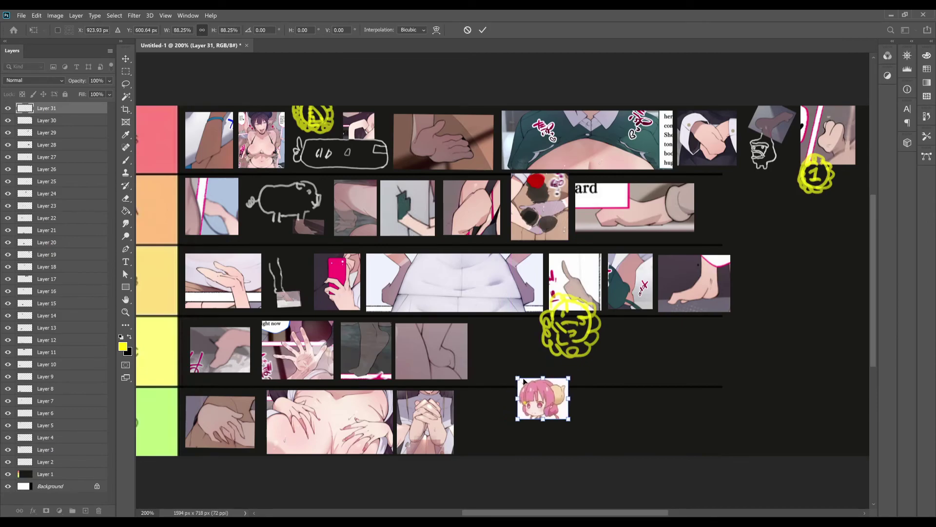
pyautogui.press('Return')
# Remove the white background around the chibi head using a Magic Wand selection with tolerance 7, and deselect
pyautogui.press('w')
pyautogui.click(562, 384)
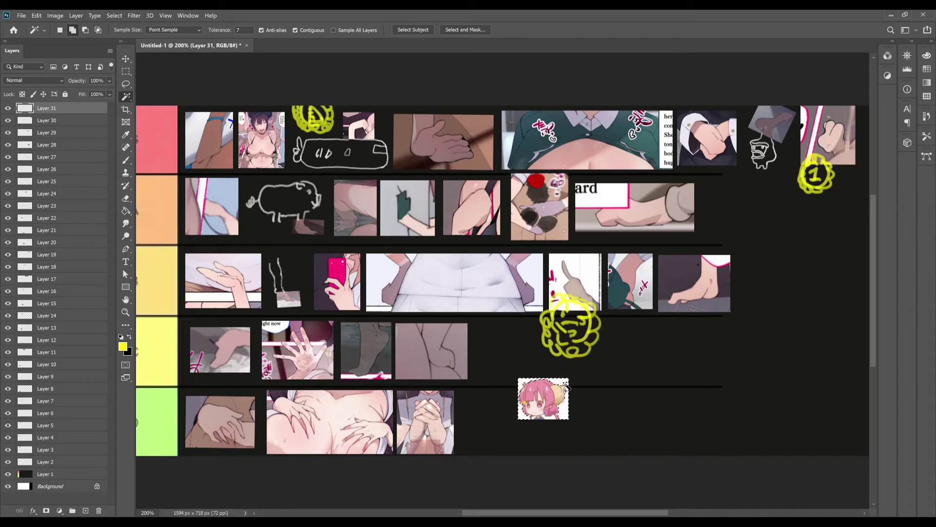
pyautogui.press('Delete')
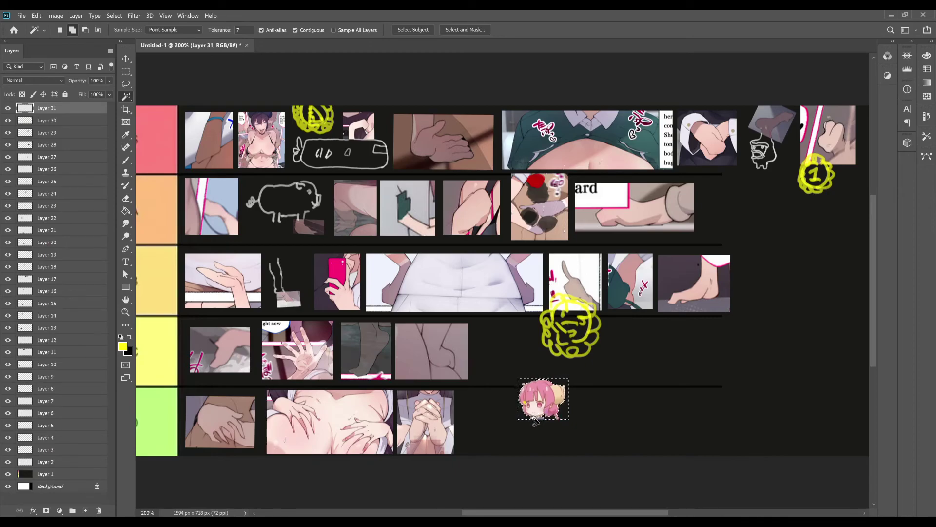
pyautogui.click(521, 480)
pyautogui.click(126, 84)
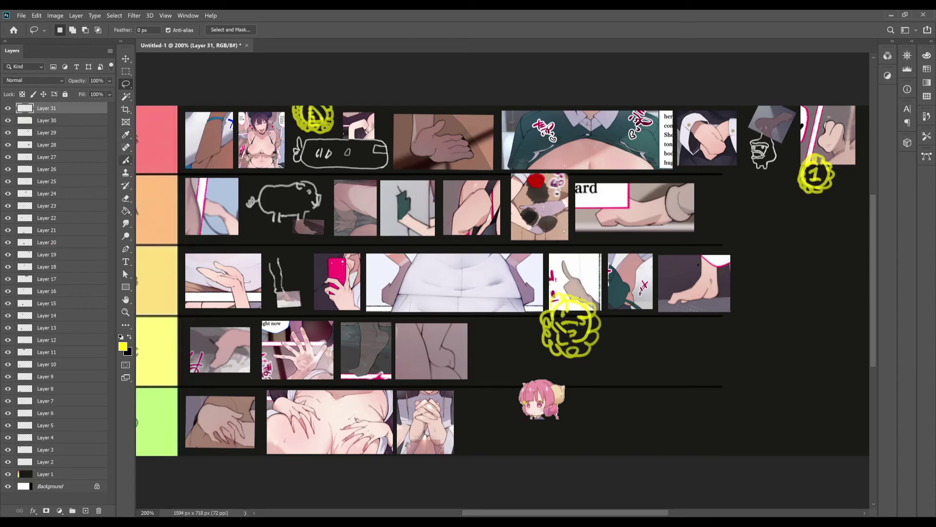
# Draw a yellow scalloped award rosette around the pink-haired chibi head, with two ribbon tails hanging beneath it
pyautogui.click(130, 160)
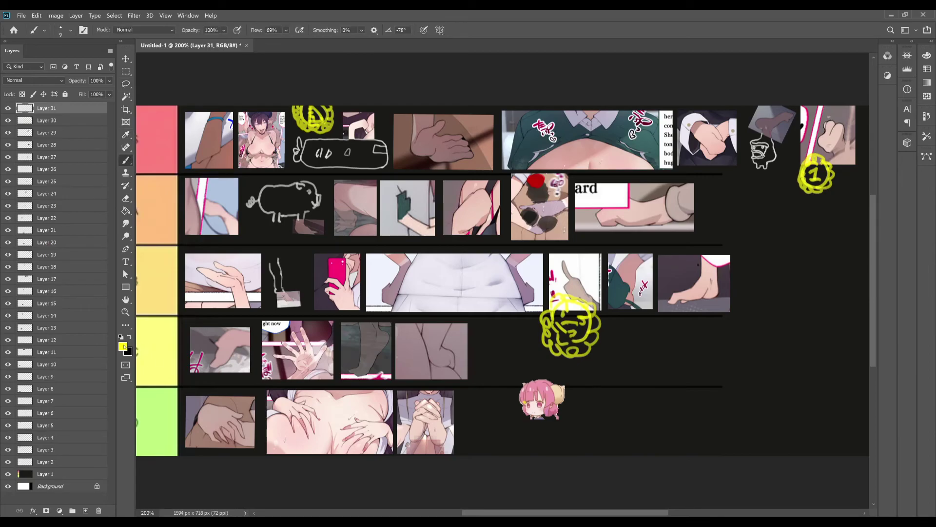
pyautogui.moveTo(543, 370)
pyautogui.mouseDown()
pyautogui.moveTo(564, 382)
pyautogui.moveTo(567, 415)
pyautogui.moveTo(533, 424)
pyautogui.moveTo(515, 401)
pyautogui.moveTo(534, 369)
pyautogui.moveTo(559, 369)
pyautogui.moveTo(572, 398)
pyautogui.moveTo(569, 421)
pyautogui.moveTo(542, 432)
pyautogui.moveTo(512, 414)
pyautogui.moveTo(511, 388)
pyautogui.moveTo(518, 373)
pyautogui.moveTo(546, 371)
pyautogui.mouseUp()
pyautogui.moveTo(566, 428); pyautogui.dragTo(569, 449)
pyautogui.moveTo(522, 429)
pyautogui.mouseDown()
pyautogui.moveTo(513, 465)
pyautogui.moveTo(544, 448)
pyautogui.moveTo(567, 453)
pyautogui.moveTo(528, 453)
pyautogui.moveTo(559, 442)
pyautogui.mouseUp()
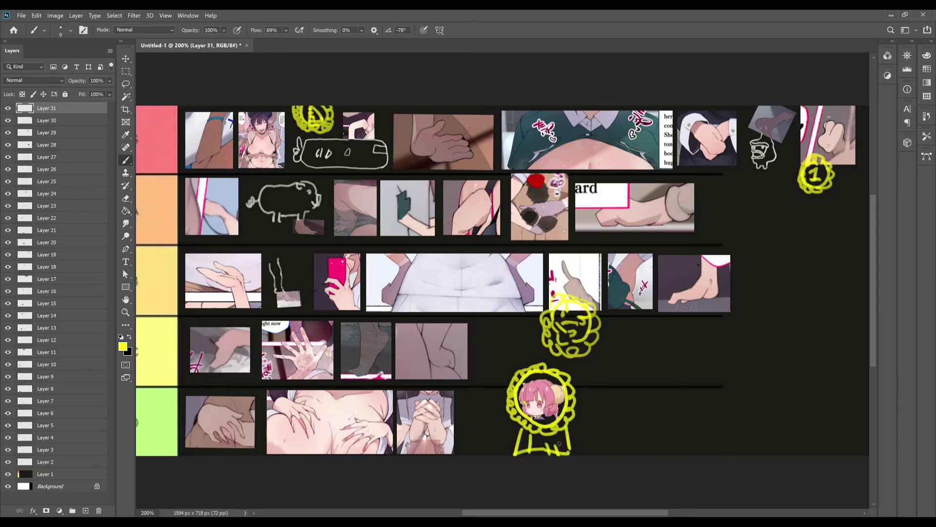
# Lasso the chibi-head rosette, scale it to 31.97%, and place it in the A row between the green-glove image and the image after it
pyautogui.click(126, 84)
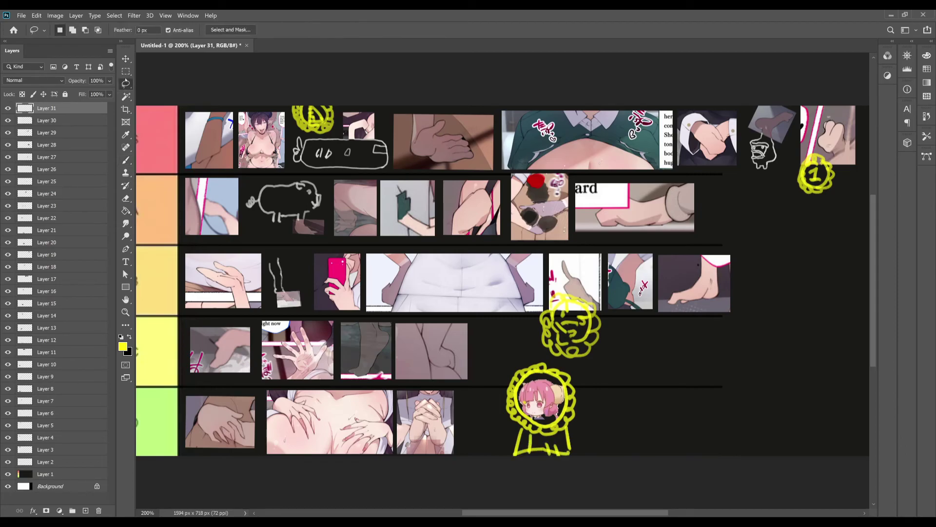
pyautogui.moveTo(510, 366)
pyautogui.mouseDown()
pyautogui.moveTo(558, 358)
pyautogui.moveTo(593, 388)
pyautogui.moveTo(582, 471)
pyautogui.moveTo(498, 465)
pyautogui.moveTo(495, 400)
pyautogui.moveTo(510, 366)
pyautogui.mouseUp()
pyautogui.hotkey('ctrl', 't')
pyautogui.moveTo(513, 428)
pyautogui.mouseDown()
pyautogui.moveTo(342, 309)
pyautogui.moveTo(501, 398)
pyautogui.mouseUp()
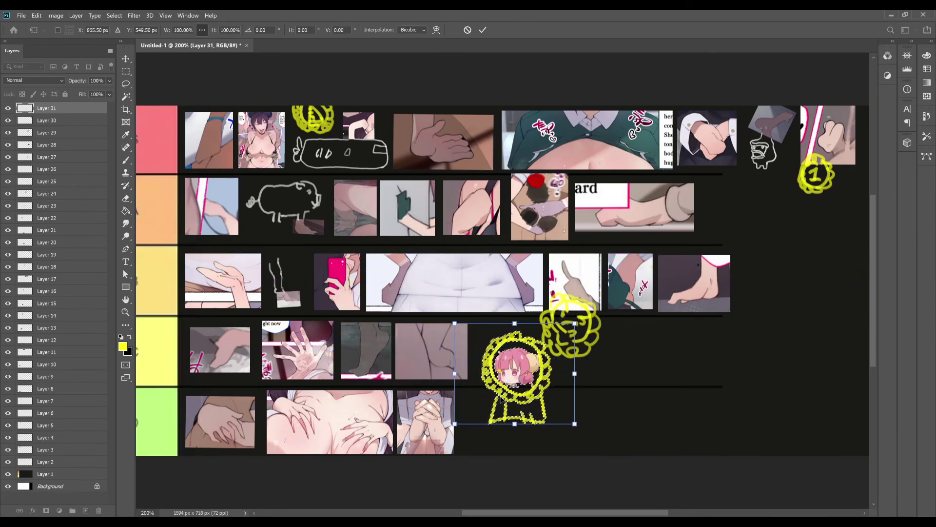
pyautogui.moveTo(501, 399)
pyautogui.mouseDown()
pyautogui.moveTo(470, 384)
pyautogui.moveTo(340, 370)
pyautogui.moveTo(443, 260)
pyautogui.moveTo(423, 273)
pyautogui.moveTo(408, 268)
pyautogui.moveTo(595, 275)
pyautogui.moveTo(408, 265)
pyautogui.moveTo(420, 231)
pyautogui.moveTo(390, 214)
pyautogui.moveTo(406, 219)
pyautogui.mouseUp()
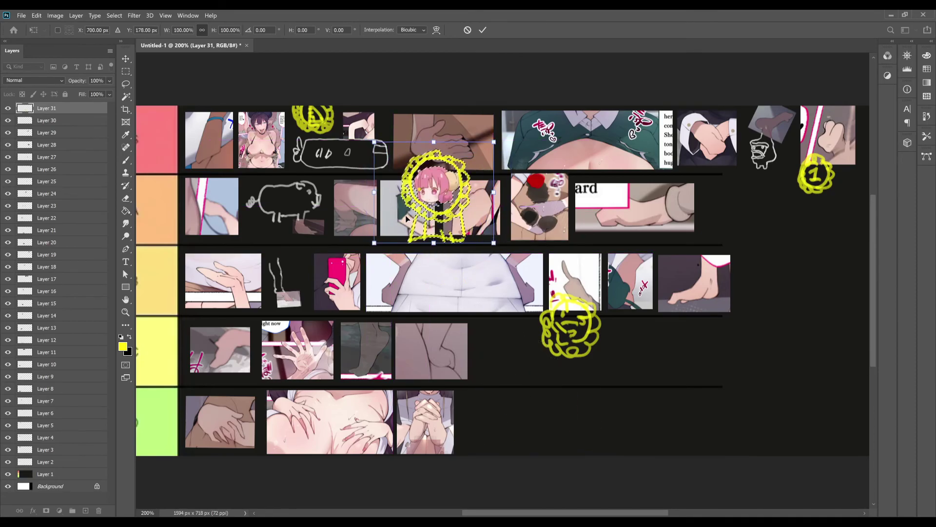
pyautogui.moveTo(375, 142); pyautogui.dragTo(462, 196)
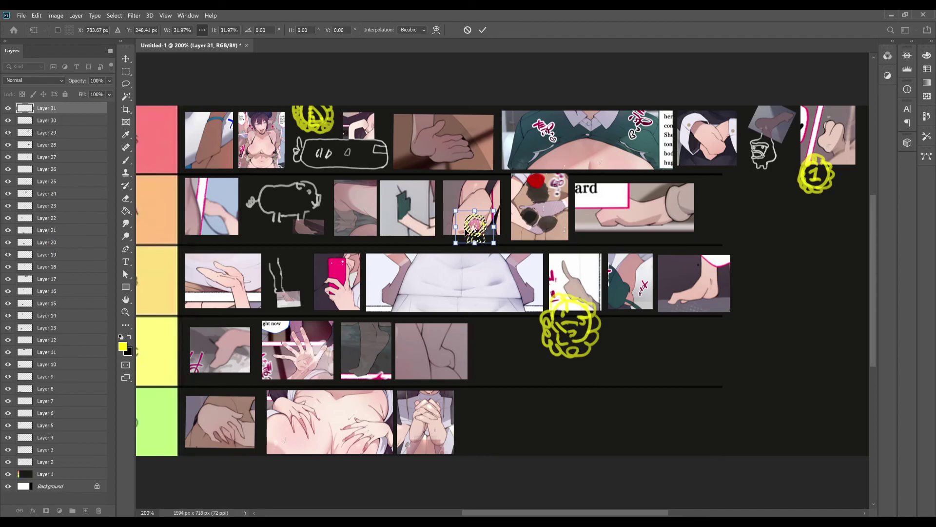
pyautogui.moveTo(468, 228); pyautogui.dragTo(439, 188)
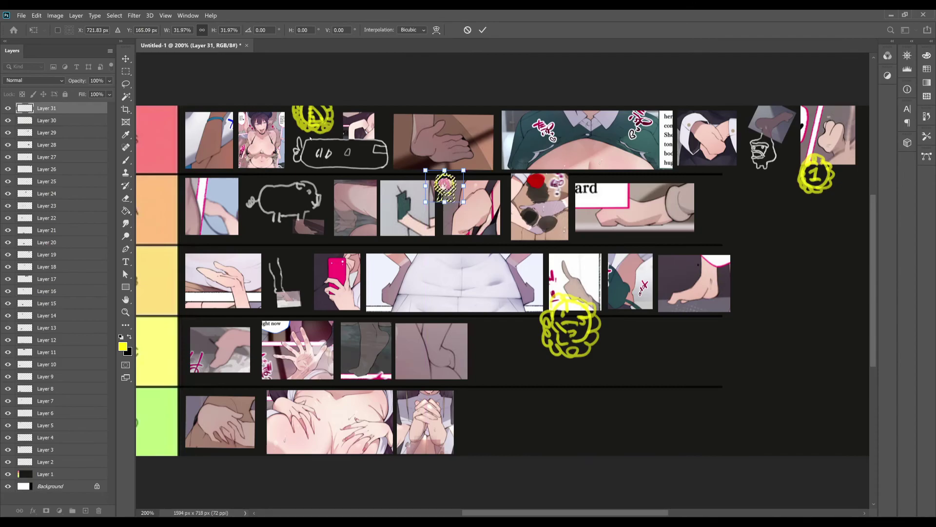
pyautogui.press('Return')
# Examine the complete tier list from the S row to the D row, with no selection active
pyautogui.moveTo(577, 299)
pyautogui.mouseDown()
pyautogui.moveTo(604, 286)
pyautogui.moveTo(534, 373)
pyautogui.moveTo(565, 273)
pyautogui.mouseUp()
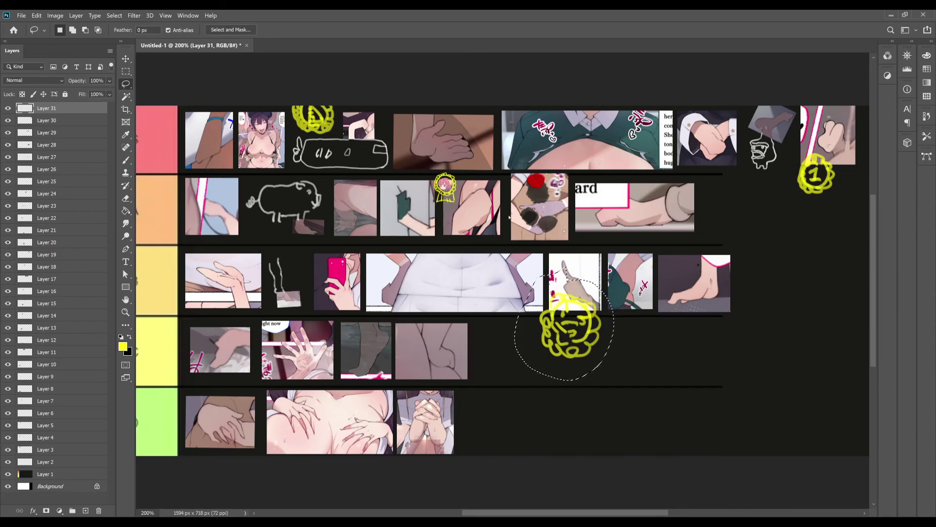
pyautogui.click(419, 84)
pyautogui.click(188, 79)
pyautogui.hotkey('ctrl', '-')
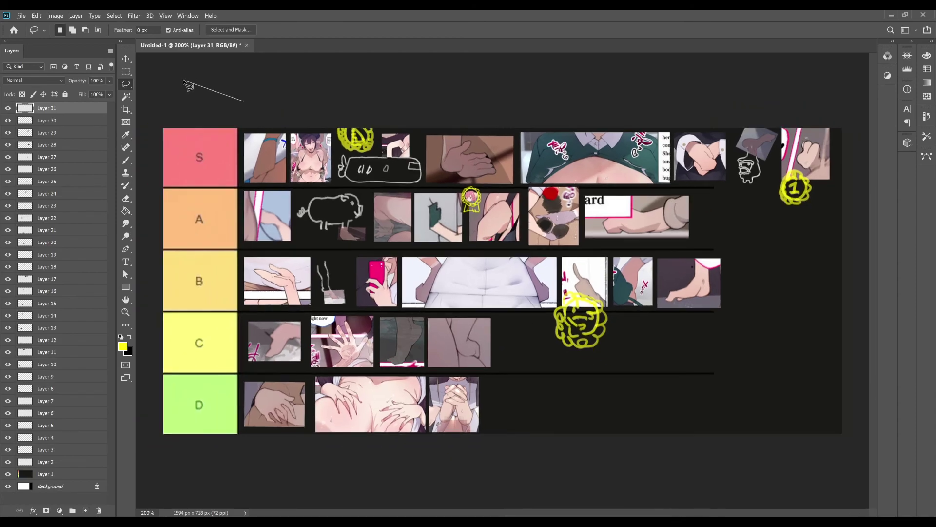
pyautogui.click(194, 81)
pyautogui.hotkey('ctrl', '+')
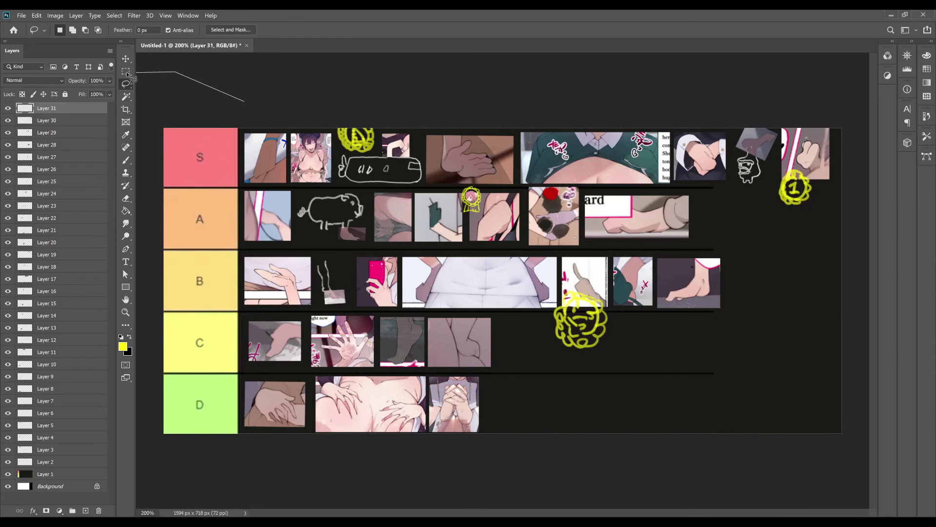
pyautogui.click(125, 71)
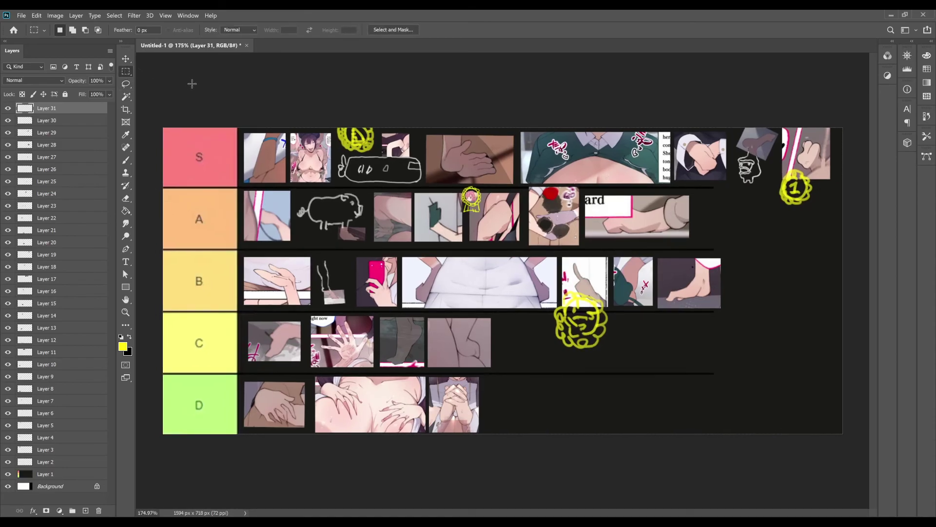
pyautogui.press('alt')
pyautogui.scroll(2, 196, 87)
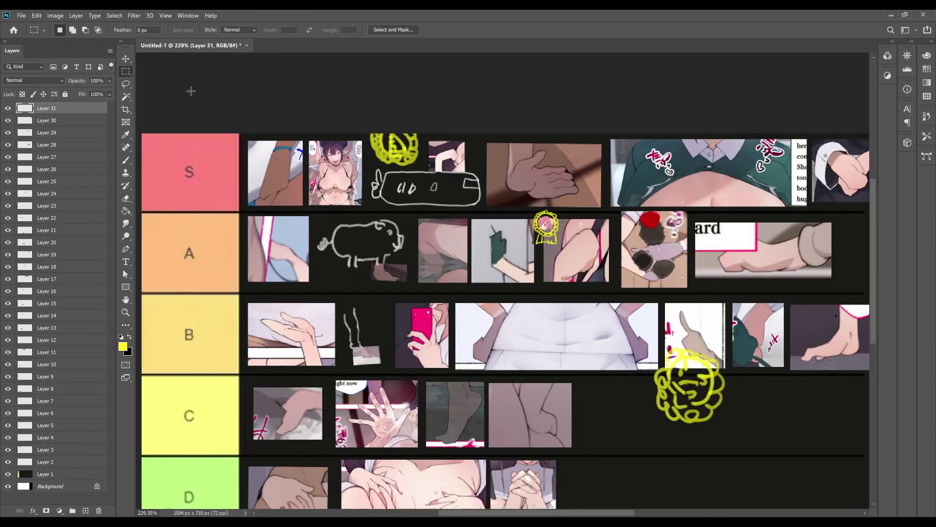
pyautogui.scroll(-3, 196, 90)
pyautogui.scroll(1, 196, 93)
pyautogui.scroll(2, 196, 92)
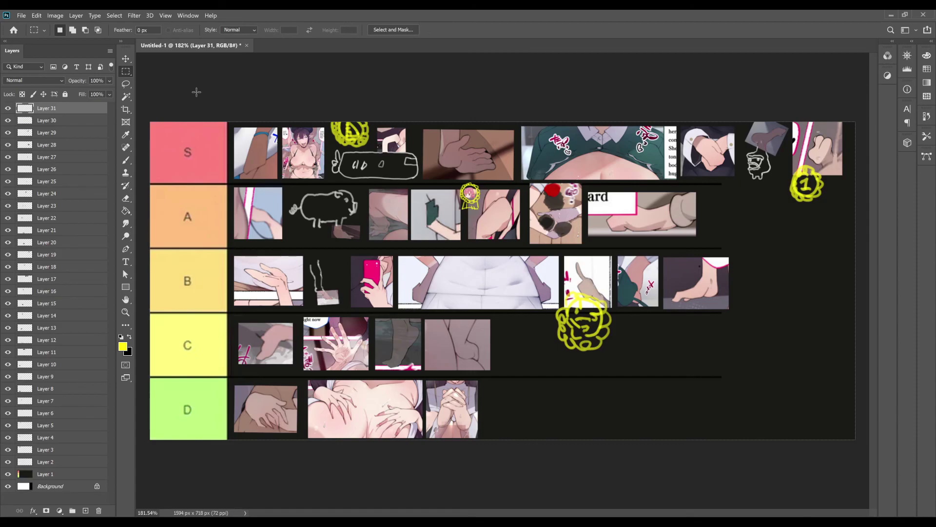
pyautogui.click(126, 83)
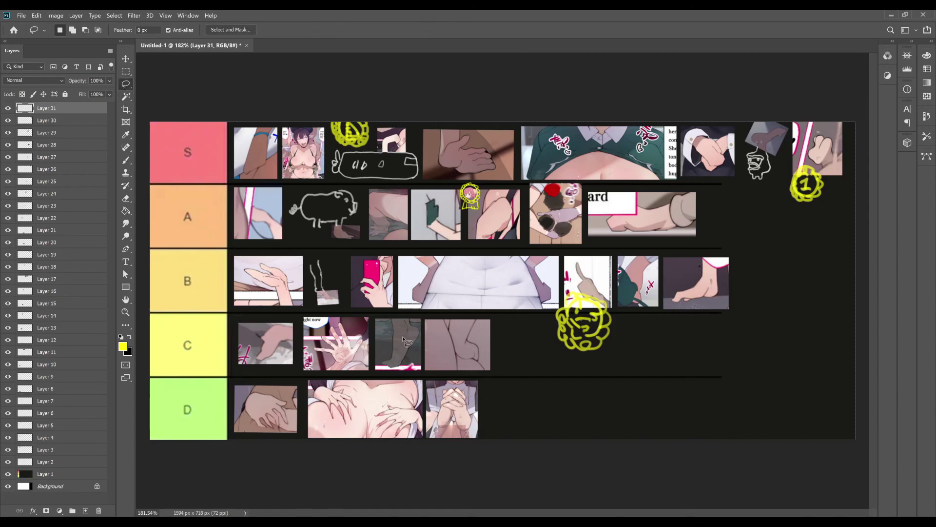